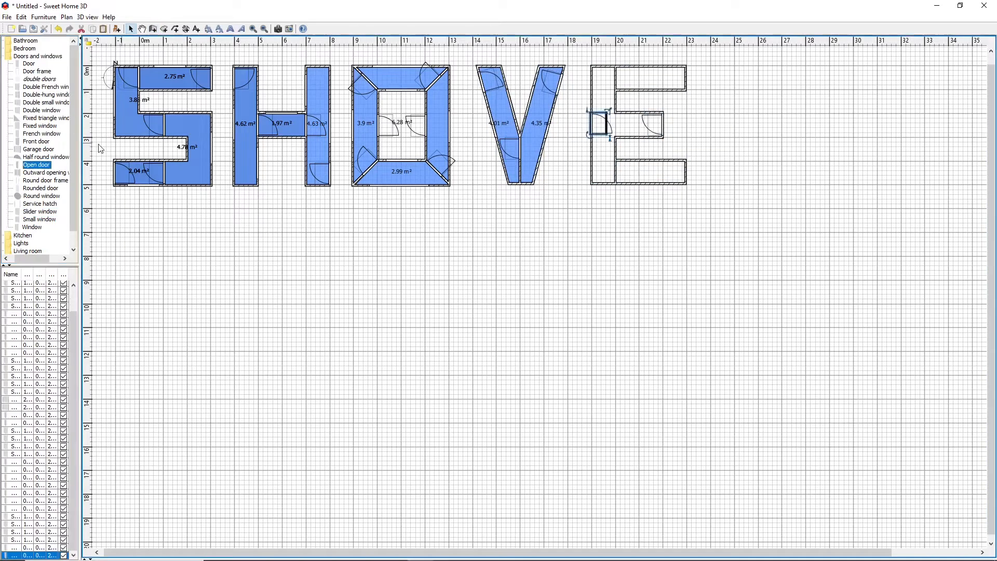
Place a slider window on the underside of the E's upper arm and create its rooms with blue floors
{"action": "left_click_drag", "start_coordinate": [39, 211], "coordinate": [650, 90]}
{"action": "double_click", "coordinate": [650, 173]}
Try to draw the walls of a letter R with a diagonal leg beside the E
{"action": "left_click", "coordinate": [735, 185]}
{"action": "left_click", "coordinate": [734, 137]}
{"action": "left_click", "coordinate": [782, 184]}
{"action": "left_click", "coordinate": [806, 185]}
{"action": "left_click", "coordinate": [758, 137]}
{"action": "left_click", "coordinate": [806, 137]}
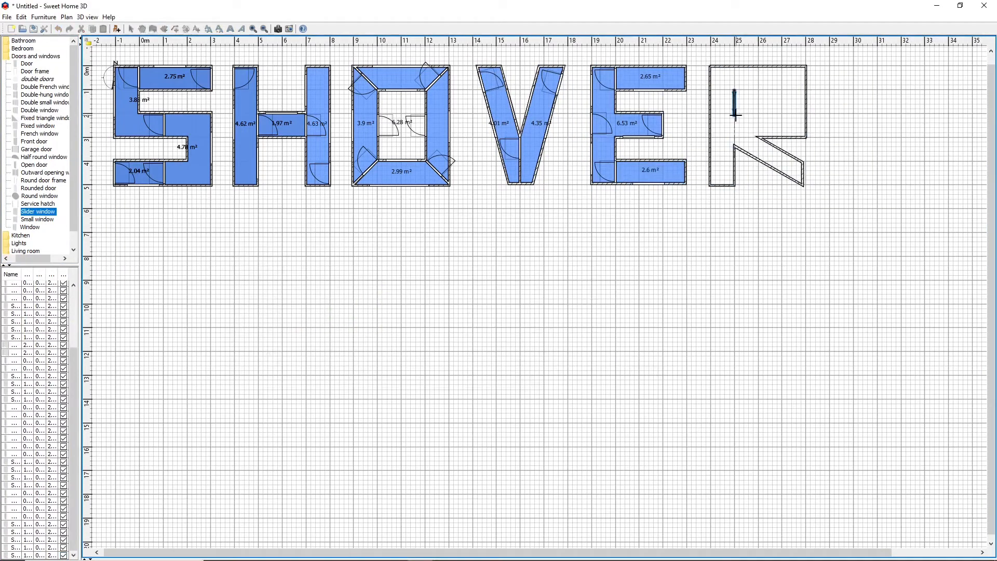
{"action": "key", "text": "ctrl+z"}
Draw the walls of a letter R about 4 m wide and 5 m tall, with a diagonal leg and an inner opening
{"action": "left_click", "coordinate": [769, 138]}
{"action": "left_click", "coordinate": [735, 137]}
{"action": "left_click", "coordinate": [782, 185]}
{"action": "left_click", "coordinate": [806, 185]}
{"action": "left_click", "coordinate": [763, 138]}
{"action": "left_click", "coordinate": [806, 138]}
{"action": "left_click", "coordinate": [734, 90]}
{"action": "left_click", "coordinate": [782, 90]}
Place an open door in the R's stem and a slider window on its leg, and create its blue rooms
{"action": "left_click_drag", "start_coordinate": [36, 165], "coordinate": [723, 78]}
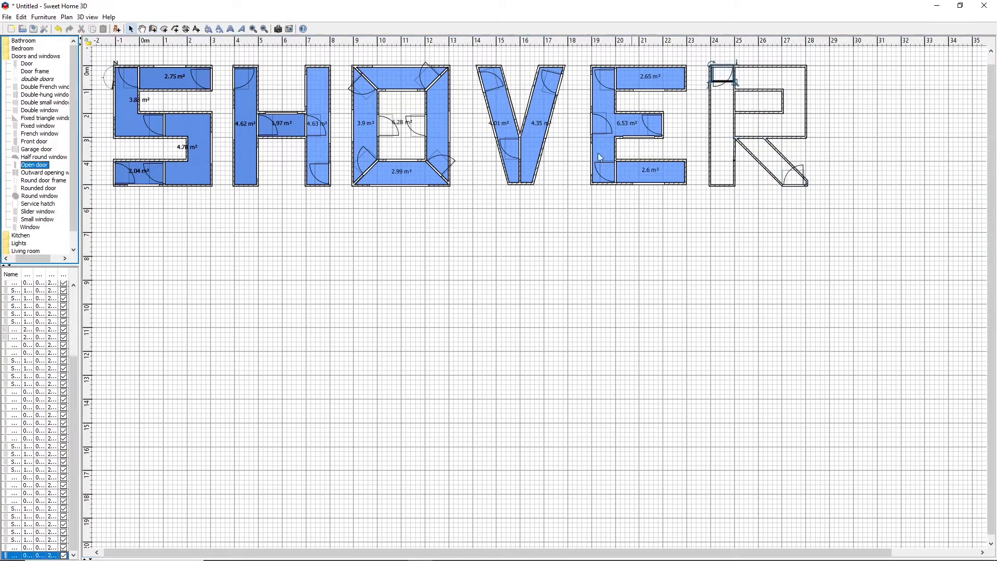
{"action": "left_click_drag", "start_coordinate": [37, 211], "coordinate": [785, 158]}
{"action": "double_click", "coordinate": [769, 124]}
{"action": "double_click", "coordinate": [779, 164]}
{"action": "left_click", "coordinate": [726, 141]}
{"action": "double_click", "coordinate": [722, 124]}
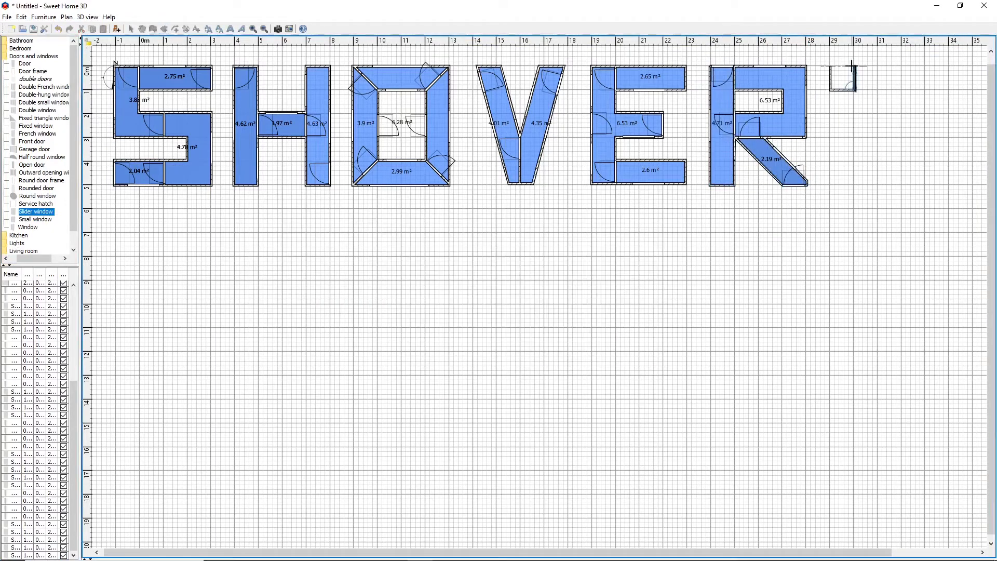
Create the apostrophe's room and draw the walls of a letter S about 4 m wide and 5 m tall beside it
{"action": "double_click", "coordinate": [842, 78]}
{"action": "left_click", "coordinate": [973, 66]}
{"action": "left_click", "coordinate": [877, 66]}
{"action": "left_click", "coordinate": [877, 138]}
Fit the S after the apostrophe with an open door and two slider windows, and create its blue rooms
{"action": "left_click_drag", "start_coordinate": [33, 165], "coordinate": [886, 78]}
{"action": "left_click_drag", "start_coordinate": [34, 211], "coordinate": [903, 185]}
{"action": "left_click_drag", "start_coordinate": [34, 211], "coordinate": [972, 140]}
{"action": "double_click", "coordinate": [936, 78]}
{"action": "double_click", "coordinate": [901, 172]}
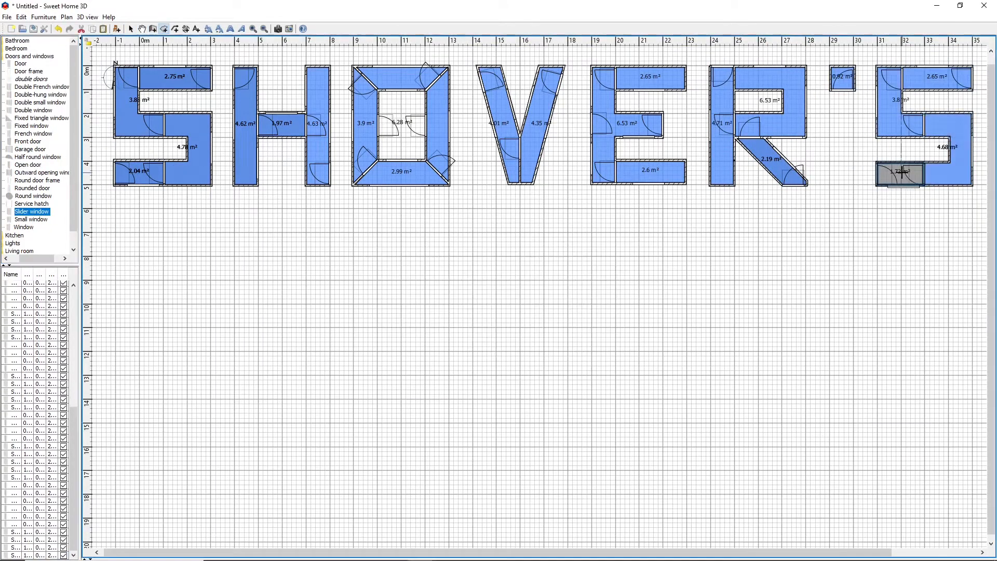
Draw the walls of a letter F about 4 m wide and 5 m tall below the first S
{"action": "left_click", "coordinate": [116, 209]}
{"action": "left_click", "coordinate": [116, 328]}
{"action": "left_click", "coordinate": [139, 280]}
{"action": "left_click", "coordinate": [187, 280]}
Add an open door and a slider window, and create the F's rooms with pink floors
{"action": "left_click_drag", "start_coordinate": [32, 165], "coordinate": [202, 221]}
{"action": "mouse_move", "coordinate": [32, 212]}
{"action": "left_mouse_down"}
{"action": "mouse_move", "coordinate": [165, 208]}
{"action": "mouse_move", "coordinate": [163, 257]}
{"action": "mouse_move", "coordinate": [233, 256]}
{"action": "left_mouse_up"}
{"action": "double_click", "coordinate": [163, 267]}
{"action": "right_click", "coordinate": [171, 267]}
{"action": "left_click", "coordinate": [204, 454]}
Place an open door in the top of the U's right stem and create the stem's pink room
{"action": "mouse_move", "coordinate": [28, 164]}
{"action": "left_mouse_down"}
{"action": "mouse_move", "coordinate": [319, 294]}
{"action": "mouse_move", "coordinate": [319, 223]}
{"action": "left_mouse_up"}
{"action": "double_click", "coordinate": [318, 255]}
Draw the walls of a letter N about 4 m wide and 5 m tall beside the U
{"action": "left_click", "coordinate": [354, 208]}
{"action": "left_click", "coordinate": [354, 329]}
{"action": "left_click", "coordinate": [378, 208]}
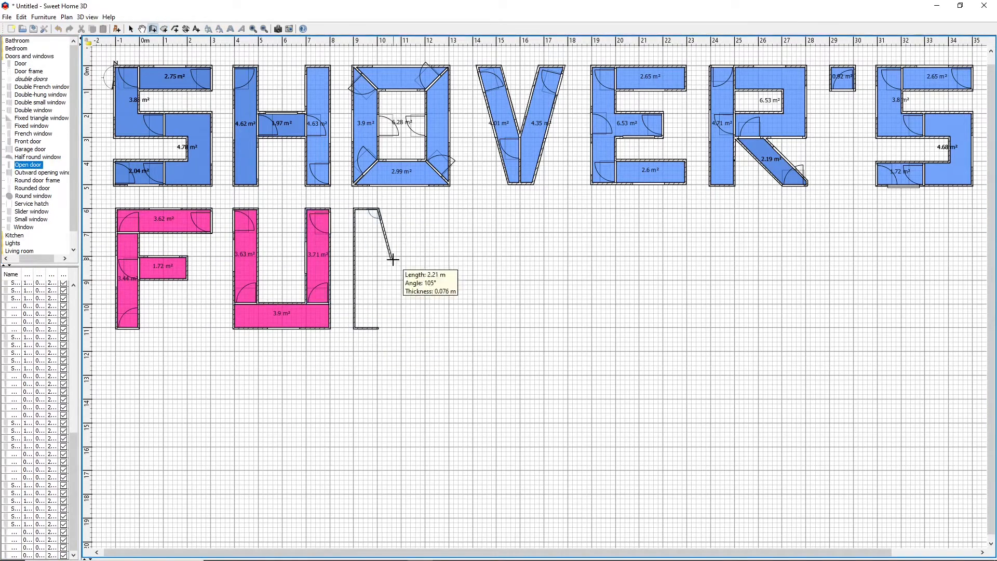
{"action": "left_click", "coordinate": [425, 291]}
{"action": "left_click", "coordinate": [449, 208]}
Place an open door in the N's right stem and create the letter's rooms with pink floors
{"action": "left_click_drag", "start_coordinate": [29, 165], "coordinate": [417, 305]}
{"action": "double_click", "coordinate": [364, 267]}
{"action": "right_click", "coordinate": [364, 267]}
{"action": "left_click", "coordinate": [394, 456]}
{"action": "left_click", "coordinate": [153, 29]}
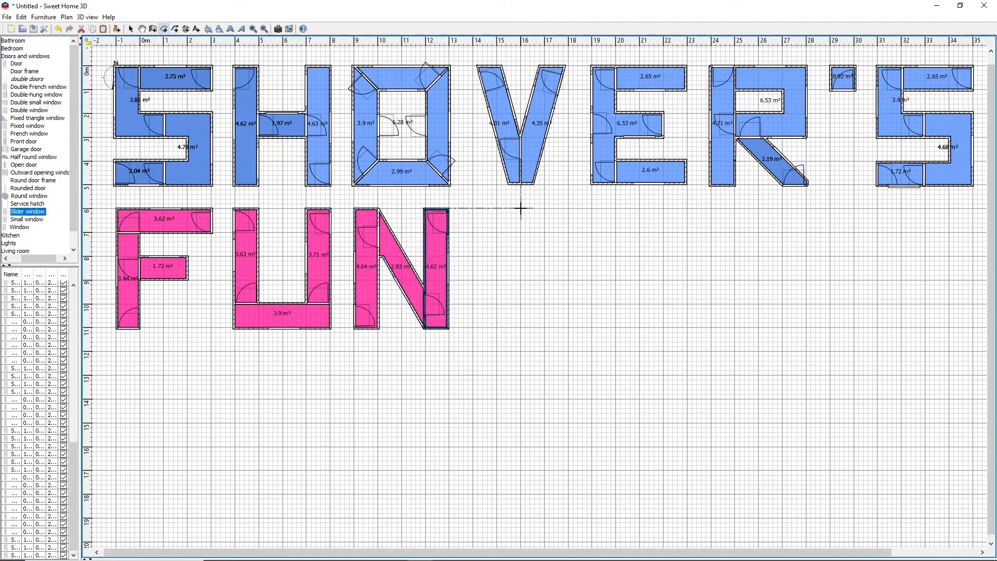
{"action": "left_click", "coordinate": [521, 209]}
{"action": "left_click", "coordinate": [545, 209]}
{"action": "key", "text": "ctrl+z"}
Draw the outer walls of a letter W about 6 m wide and 5 m tall in the second row
{"action": "left_click", "coordinate": [521, 209]}
{"action": "left_click", "coordinate": [545, 208]}
{"action": "left_click", "coordinate": [570, 303]}
{"action": "left_click", "coordinate": [617, 281]}
{"action": "left_click", "coordinate": [663, 208]}
{"action": "left_click", "coordinate": [632, 328]}
{"action": "left_click", "coordinate": [581, 328]}
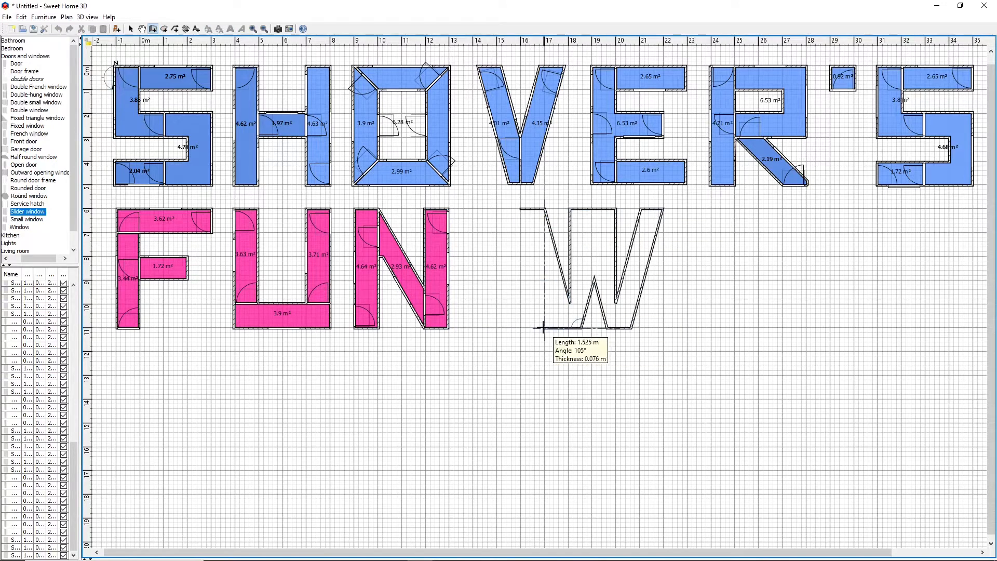
{"action": "left_click", "coordinate": [521, 208]}
Rework the W's middle peak with slanted walls and divide its two outer arms with horizontal walls
{"action": "right_click", "coordinate": [590, 209]}
{"action": "left_click", "coordinate": [569, 279]}
{"action": "left_click", "coordinate": [21, 17]}
{"action": "left_click", "coordinate": [550, 208]}
{"action": "left_click", "coordinate": [540, 280]}
{"action": "double_click", "coordinate": [644, 279]}
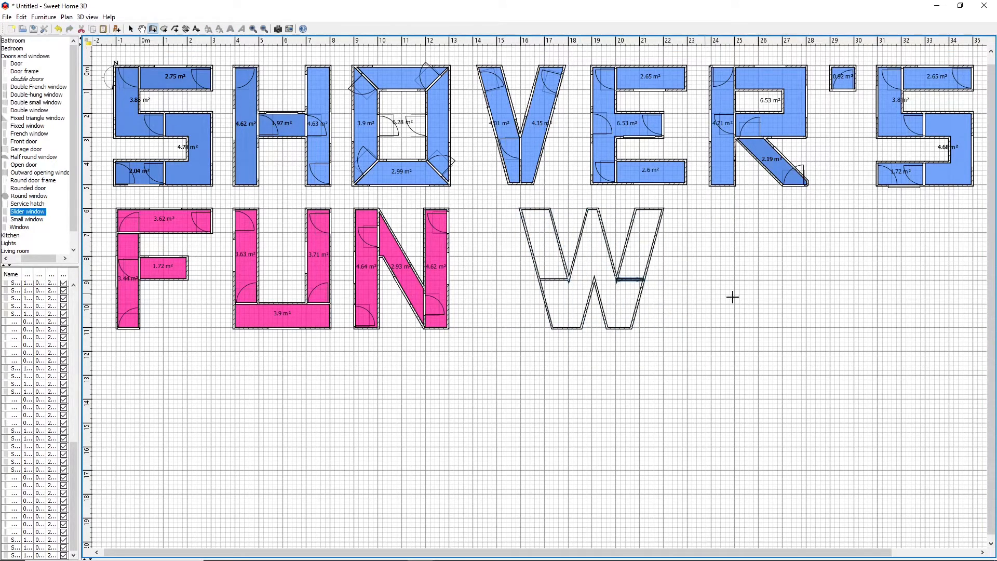
Add a slider window and an open door to the W, and create its rooms with black floors
{"action": "left_click_drag", "start_coordinate": [27, 212], "coordinate": [594, 312]}
{"action": "left_click_drag", "start_coordinate": [20, 164], "coordinate": [632, 270]}
{"action": "double_click", "coordinate": [592, 260]}
{"action": "right_click", "coordinate": [552, 301]}
{"action": "left_click", "coordinate": [592, 441]}
Draw a letter I about 1 m wide and 5 m tall beside the W and give its rooms black floors
{"action": "left_click", "coordinate": [153, 29]}
{"action": "left_click", "coordinate": [685, 209]}
{"action": "right_click", "coordinate": [702, 301]}
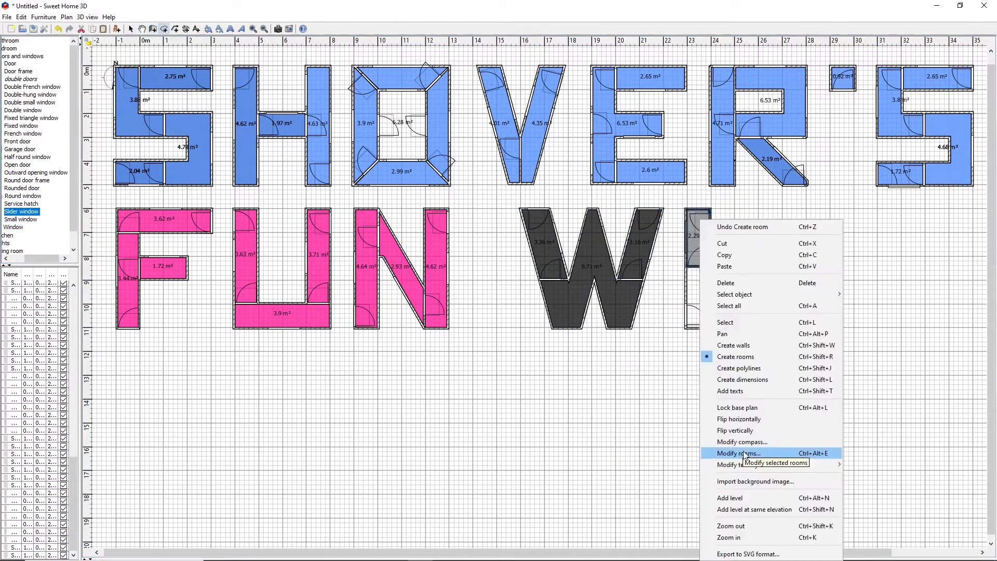
{"action": "left_click", "coordinate": [750, 454]}
Draw a letter T about 4 m wide with a slider window on its stem, and create its black rooms
{"action": "left_click", "coordinate": [831, 208]}
{"action": "left_click_drag", "start_coordinate": [20, 212], "coordinate": [796, 278]}
{"action": "double_click", "coordinate": [785, 281]}
Draw the walls of a letter H about 4 m wide and 5 m tall beside the T
{"action": "left_click", "coordinate": [152, 29]}
{"action": "left_click", "coordinate": [855, 209]}
{"action": "left_click", "coordinate": [854, 328]}
{"action": "left_click", "coordinate": [878, 328]}
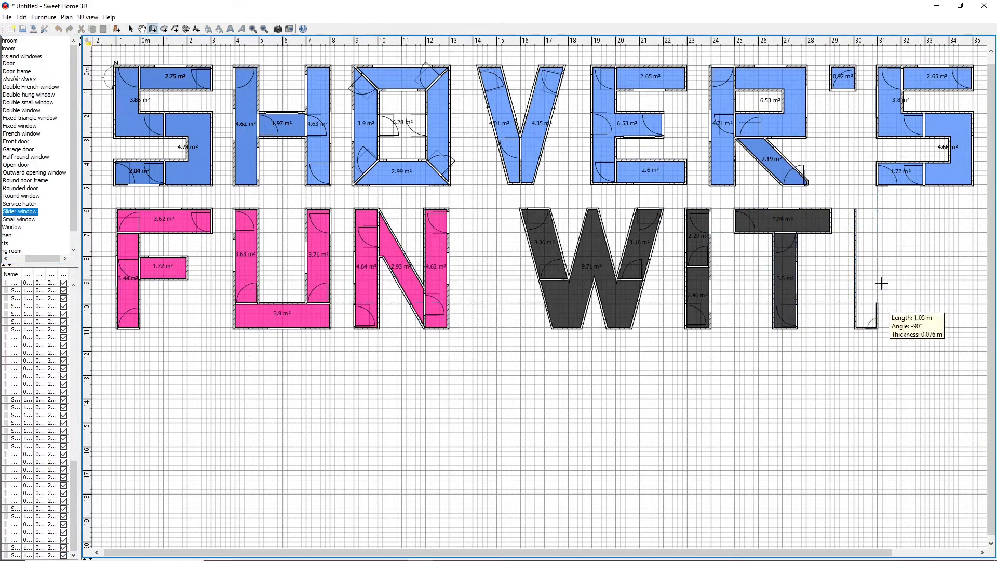
{"action": "left_click", "coordinate": [878, 280]}
Fit the second-row H with a slider window and an open door in its right stem, and create its black rooms
{"action": "left_click_drag", "start_coordinate": [19, 211], "coordinate": [952, 260]}
{"action": "left_click_drag", "start_coordinate": [16, 165], "coordinate": [940, 316]}
{"action": "left_click", "coordinate": [164, 29]}
{"action": "double_click", "coordinate": [936, 266]}
Draw the walls of a letter P about 4 m wide and 5 m tall below the U, with an inner opening
{"action": "left_click", "coordinate": [153, 29]}
{"action": "left_click", "coordinate": [330, 352]}
{"action": "left_click", "coordinate": [234, 353]}
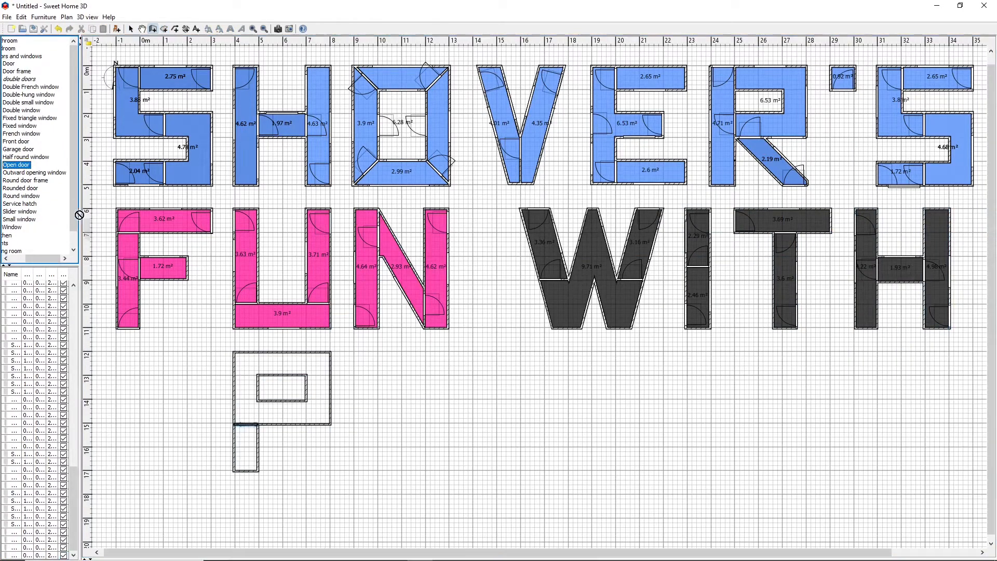
Place a slider window on the P's outer stem wall and create the letter's rooms with red floors
{"action": "left_click_drag", "start_coordinate": [19, 196], "coordinate": [234, 443]}
{"action": "left_click", "coordinate": [164, 29]}
{"action": "left_click", "coordinate": [234, 352]}
{"action": "left_click", "coordinate": [330, 352]}
{"action": "double_click", "coordinate": [234, 375]}
{"action": "right_click", "coordinate": [298, 422]}
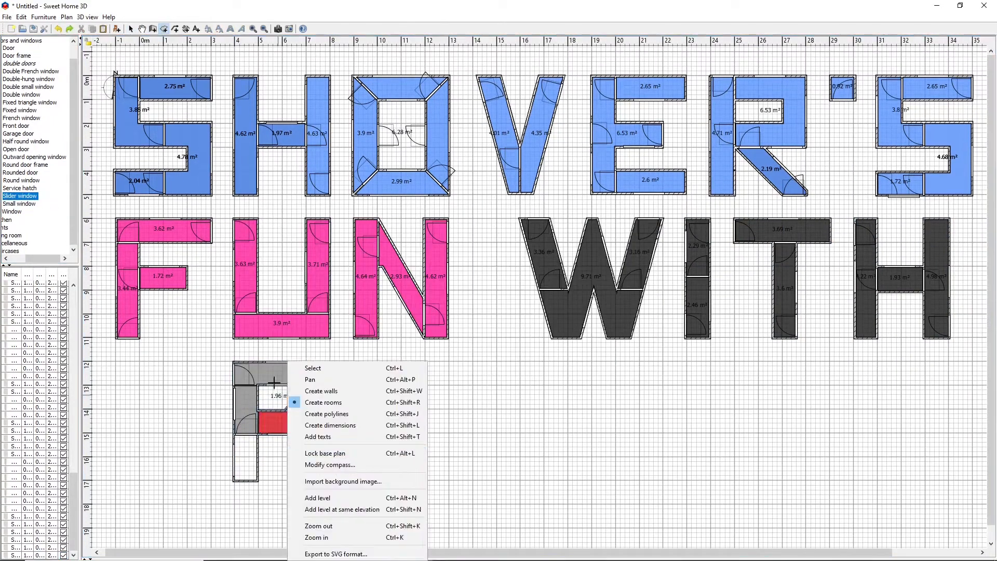
{"action": "key", "text": "ctrl+z"}
{"action": "left_click", "coordinate": [331, 362]}
Draw the walls of a letter L about 4 m wide and 5 m tall beside the P
{"action": "left_click", "coordinate": [153, 29]}
{"action": "left_click", "coordinate": [354, 362]}
{"action": "left_click", "coordinate": [354, 481]}
{"action": "left_click", "coordinate": [449, 481]}
{"action": "left_click", "coordinate": [448, 457]}
{"action": "left_click", "coordinate": [379, 457]}
{"action": "left_click", "coordinate": [378, 362]}
{"action": "left_click", "coordinate": [354, 362]}
Place an open door at the base of the L's stem and create the letter's rooms with dark blue floors
{"action": "left_click_drag", "start_coordinate": [41, 149], "coordinate": [369, 470]}
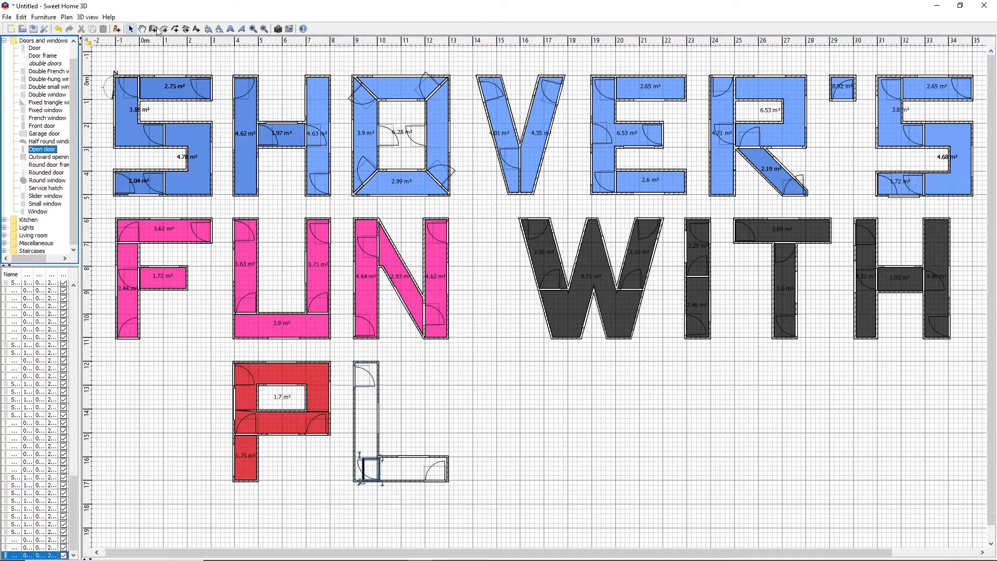
{"action": "left_click", "coordinate": [164, 30]}
Draw the walls of a letter A about 5 m tall beside the L, with a triangular opening and a crossbar divider
{"action": "left_click", "coordinate": [152, 29]}
{"action": "left_click", "coordinate": [540, 362]}
{"action": "right_click", "coordinate": [493, 398]}
{"action": "left_click", "coordinate": [152, 29]}
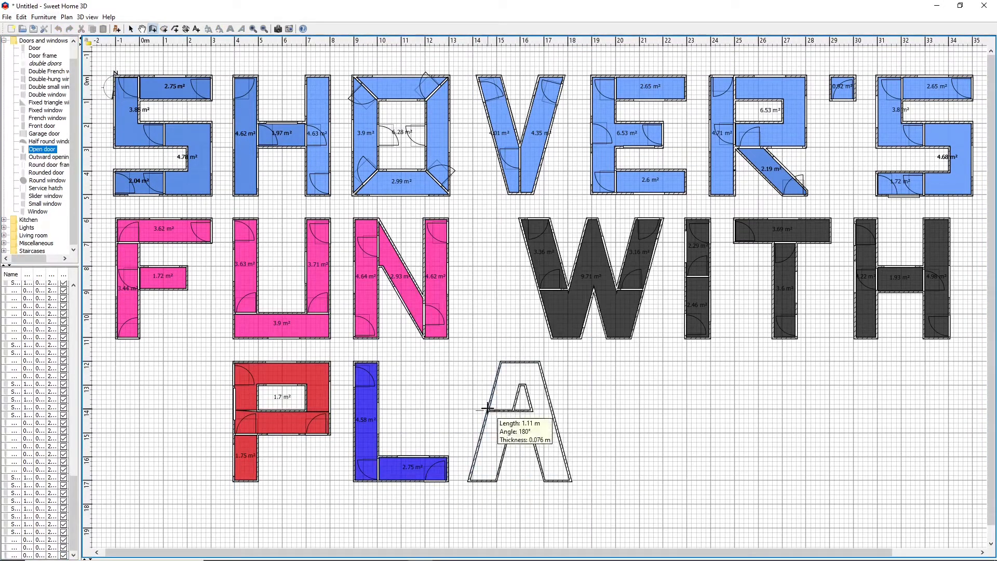
{"action": "left_click", "coordinate": [488, 409]}
Place an open door at the top of the A and create the letter's rooms with white floors
{"action": "left_click_drag", "start_coordinate": [41, 149], "coordinate": [519, 369]}
{"action": "left_click", "coordinate": [164, 29]}
{"action": "double_click", "coordinate": [491, 443]}
Draw the walls of a letter N about 4 m wide and 5 m tall beside the A
{"action": "left_click", "coordinate": [594, 481]}
{"action": "left_click", "coordinate": [594, 362]}
{"action": "left_click", "coordinate": [616, 362]}
{"action": "left_click", "coordinate": [664, 445]}
{"action": "left_click", "coordinate": [664, 361]}
{"action": "left_click", "coordinate": [686, 362]}
{"action": "left_click", "coordinate": [686, 481]}
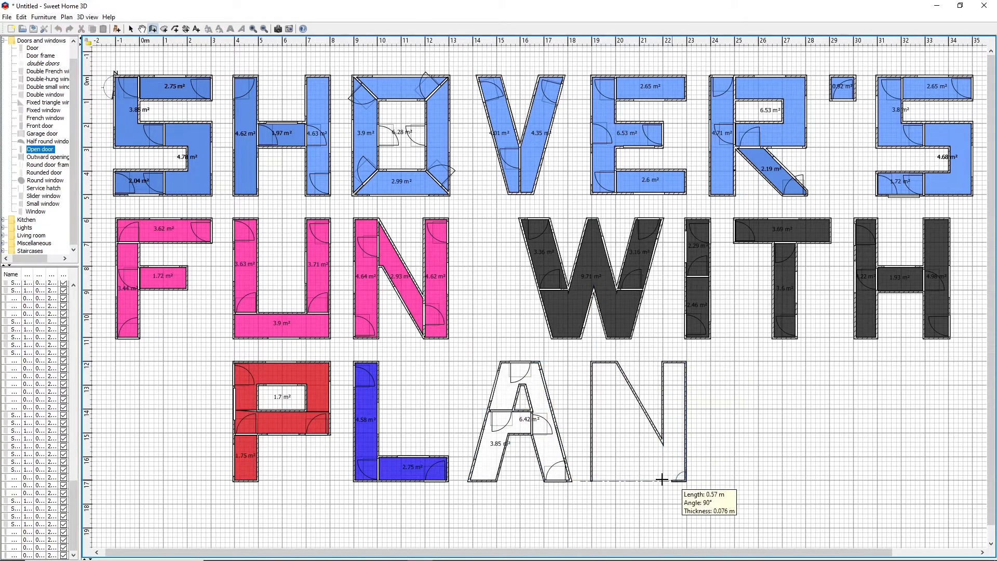
{"action": "left_click", "coordinate": [662, 481]}
{"action": "left_click", "coordinate": [618, 410]}
Add an open door and a slider window to the third-row N, and create its rooms with green floors
{"action": "left_click_drag", "start_coordinate": [39, 149], "coordinate": [608, 395]}
{"action": "left_click_drag", "start_coordinate": [41, 195], "coordinate": [685, 414]}
{"action": "left_click", "coordinate": [164, 29]}
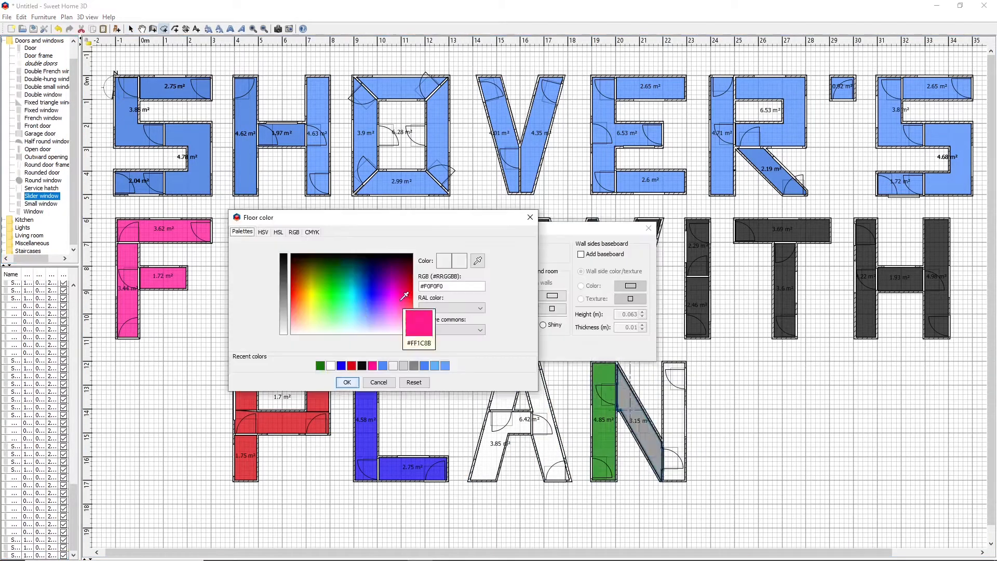
{"action": "left_click", "coordinate": [321, 366]}
{"action": "left_click", "coordinate": [347, 382]}
Draw the walls of a letter S about 4 m wide and 5 m tall after the third-row N and add an open door
{"action": "left_click", "coordinate": [152, 29]}
{"action": "left_click", "coordinate": [806, 385]}
{"action": "left_click_drag", "start_coordinate": [36, 149], "coordinate": [768, 423]}
Create the rooms of the third-row S and set their floor color to yellow
{"action": "left_click", "coordinate": [164, 29]}
{"action": "left_click", "coordinate": [312, 294]}
{"action": "left_click", "coordinate": [347, 382]}
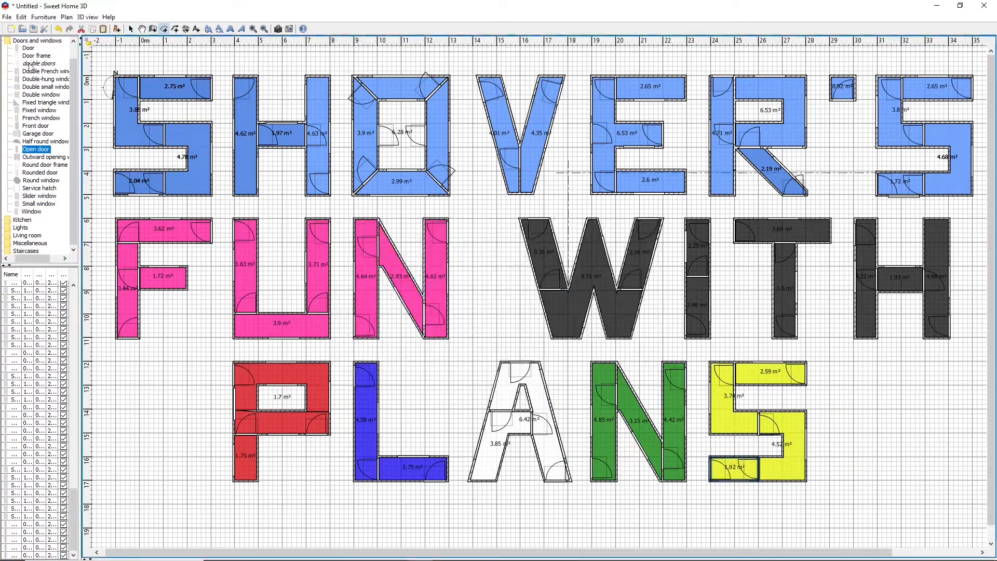
Furnish the first-row and third-row S with white and wood-topped furniture, bathroom fixtures and kitchen sinks
{"action": "scroll", "coordinate": [39, 149], "scroll_direction": "up", "scroll_amount": 5}
{"action": "double_click", "coordinate": [24, 48]}
{"action": "left_click_drag", "start_coordinate": [34, 134], "coordinate": [197, 188]}
{"action": "left_click_drag", "start_coordinate": [34, 133], "coordinate": [793, 473]}
{"action": "left_click_drag", "start_coordinate": [27, 94], "coordinate": [202, 137]}
{"action": "left_click_drag", "start_coordinate": [27, 95], "coordinate": [797, 425]}
{"action": "right_click", "coordinate": [146, 178]}
{"action": "left_click_drag", "start_coordinate": [32, 78], "coordinate": [740, 463]}
{"action": "left_click_drag", "start_coordinate": [37, 143], "coordinate": [166, 92]}
{"action": "left_click_drag", "start_coordinate": [40, 96], "coordinate": [782, 377]}
Place wood-topped furniture pieces in the first-row H and O, the F, the W and the third-row N
{"action": "left_click_drag", "start_coordinate": [35, 94], "coordinate": [321, 92]}
{"action": "left_click_drag", "start_coordinate": [35, 94], "coordinate": [369, 154]}
{"action": "left_click_drag", "start_coordinate": [35, 95], "coordinate": [171, 281]}
{"action": "left_click_drag", "start_coordinate": [36, 94], "coordinate": [571, 322]}
{"action": "left_click_drag", "start_coordinate": [35, 95], "coordinate": [601, 378]}
Add a toilet and washbasin to the second-row H, and showers to the E, F, T, A and third-row N
{"action": "left_click_drag", "start_coordinate": [39, 71], "coordinate": [891, 280]}
{"action": "left_click_drag", "start_coordinate": [40, 79], "coordinate": [908, 273]}
{"action": "left_click_drag", "start_coordinate": [38, 71], "coordinate": [676, 181]}
{"action": "left_click_drag", "start_coordinate": [40, 79], "coordinate": [183, 232]}
{"action": "left_click_drag", "start_coordinate": [36, 63], "coordinate": [783, 305]}
{"action": "left_click_drag", "start_coordinate": [40, 79], "coordinate": [503, 400]}
{"action": "left_click_drag", "start_coordinate": [36, 63], "coordinate": [678, 418]}
Place kitchen sinks in the first-row H, O and V, and cookers in the O, V and R
{"action": "left_click", "coordinate": [6, 64]}
{"action": "left_click_drag", "start_coordinate": [37, 142], "coordinate": [248, 173]}
{"action": "left_click_drag", "start_coordinate": [39, 79], "coordinate": [434, 113]}
{"action": "left_click_drag", "start_coordinate": [38, 141], "coordinate": [403, 186]}
{"action": "left_click_drag", "start_coordinate": [39, 79], "coordinate": [496, 112]}
{"action": "left_click_drag", "start_coordinate": [35, 142], "coordinate": [506, 151]}
{"action": "left_click_drag", "start_coordinate": [39, 79], "coordinate": [718, 91]}
Place a kitchen sink in the U, and a cooker and sink in each N, the W and the second-row H
{"action": "left_click_drag", "start_coordinate": [35, 141], "coordinate": [235, 270]}
{"action": "left_click_drag", "start_coordinate": [38, 79], "coordinate": [395, 269]}
{"action": "left_click_drag", "start_coordinate": [36, 141], "coordinate": [408, 297]}
{"action": "left_click_drag", "start_coordinate": [38, 79], "coordinate": [534, 236]}
{"action": "left_click_drag", "start_coordinate": [34, 141], "coordinate": [542, 272]}
{"action": "left_click_drag", "start_coordinate": [38, 79], "coordinate": [863, 253]}
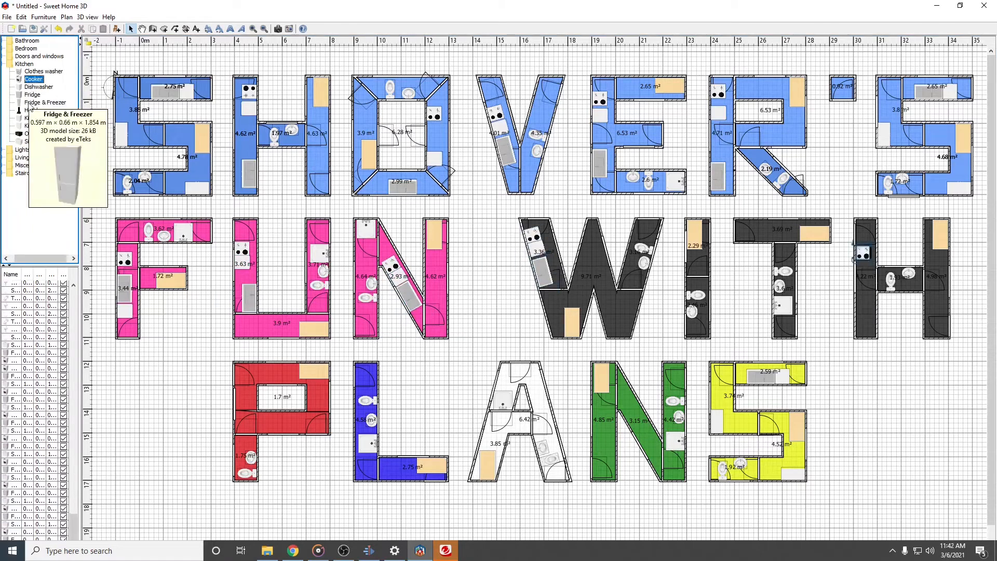
{"action": "left_click_drag", "start_coordinate": [34, 141], "coordinate": [863, 312]}
{"action": "left_click_drag", "start_coordinate": [38, 79], "coordinate": [630, 410]}
{"action": "left_click_drag", "start_coordinate": [34, 141], "coordinate": [647, 443]}
{"action": "left_click", "coordinate": [80, 38]}
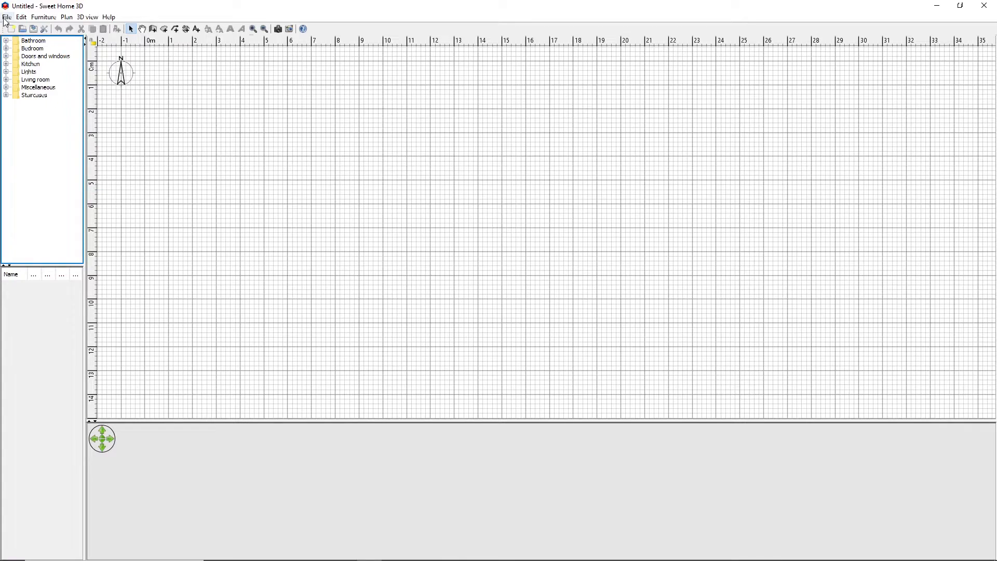
Import Plan.jpg from the House Plan 1 folder as the background image and proceed to its scale definition
{"action": "left_click", "coordinate": [66, 17]}
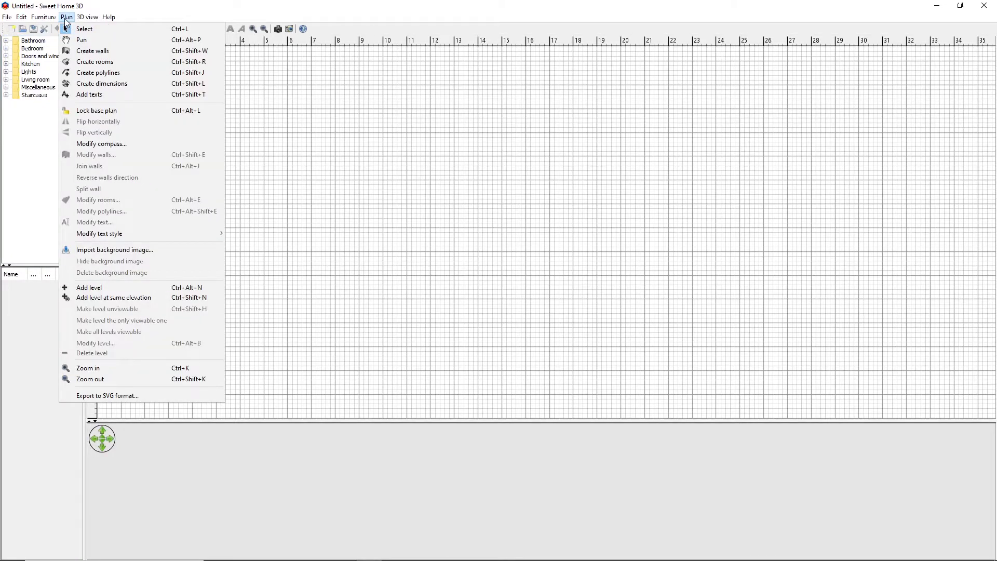
{"action": "left_click", "coordinate": [112, 252]}
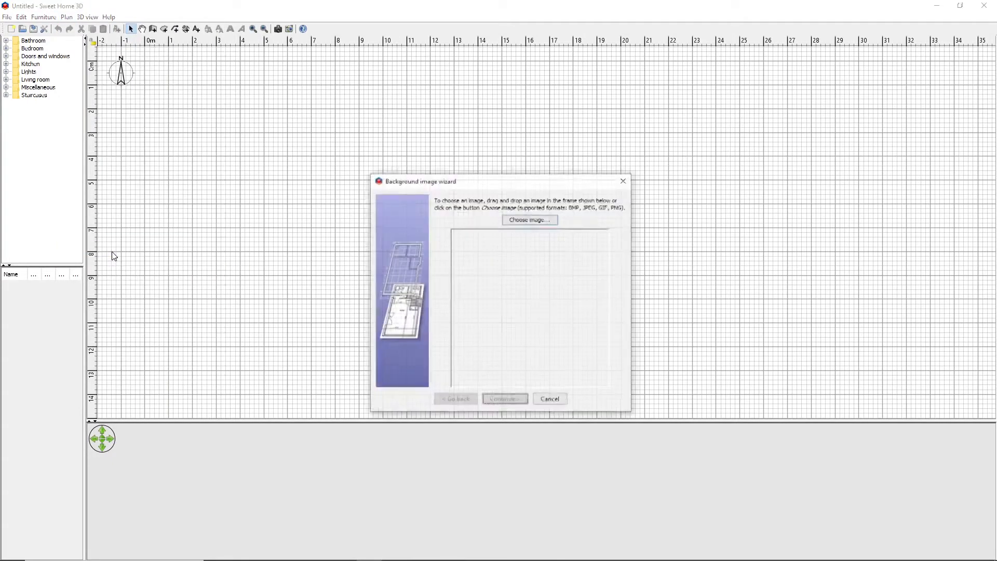
{"action": "left_click", "coordinate": [538, 220]}
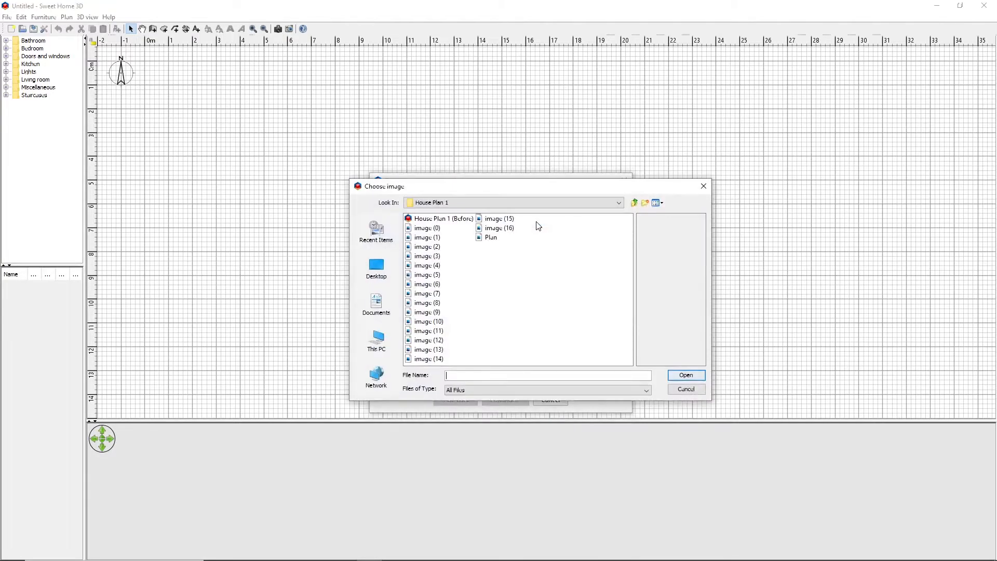
{"action": "left_click", "coordinate": [491, 239]}
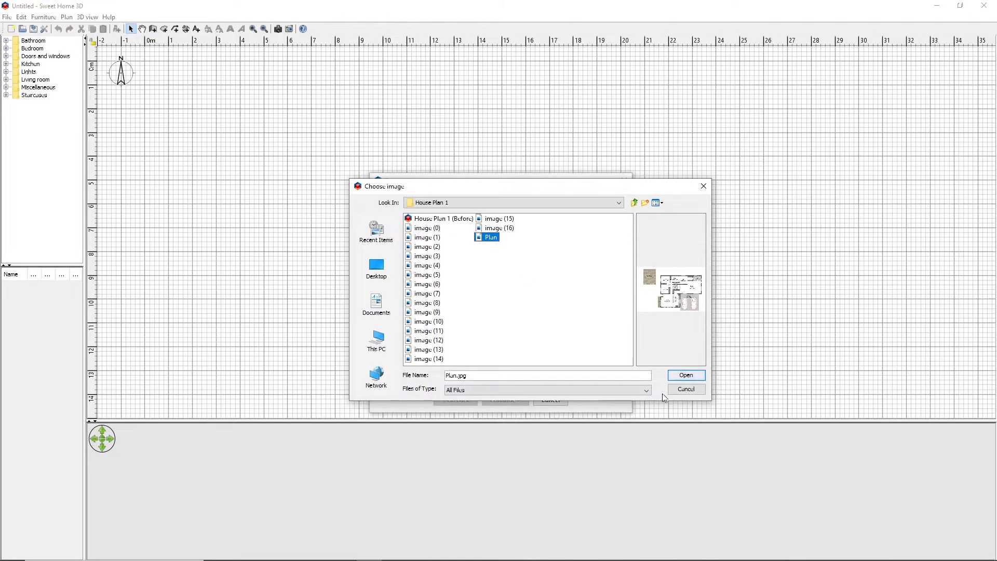
{"action": "left_click", "coordinate": [688, 376]}
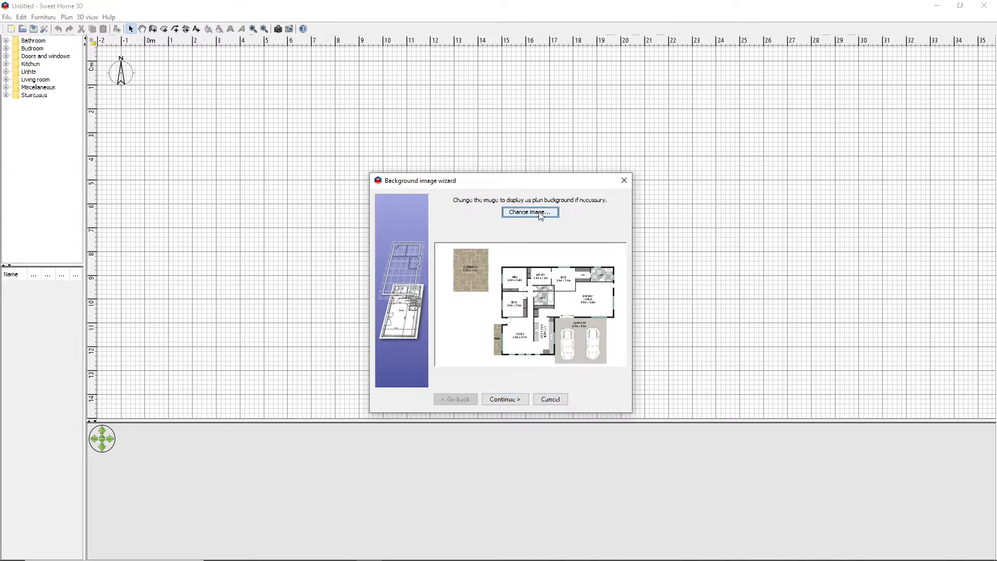
{"action": "left_click", "coordinate": [507, 399]}
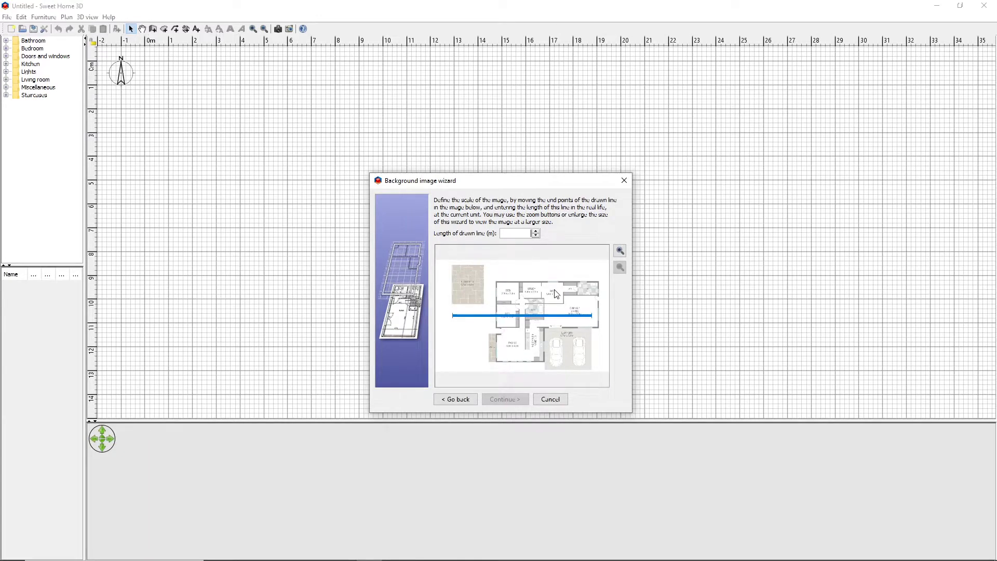
Position the scale line horizontally across the carport, from the kitchen wall to the carport's outer edge
{"action": "left_click", "coordinate": [620, 252]}
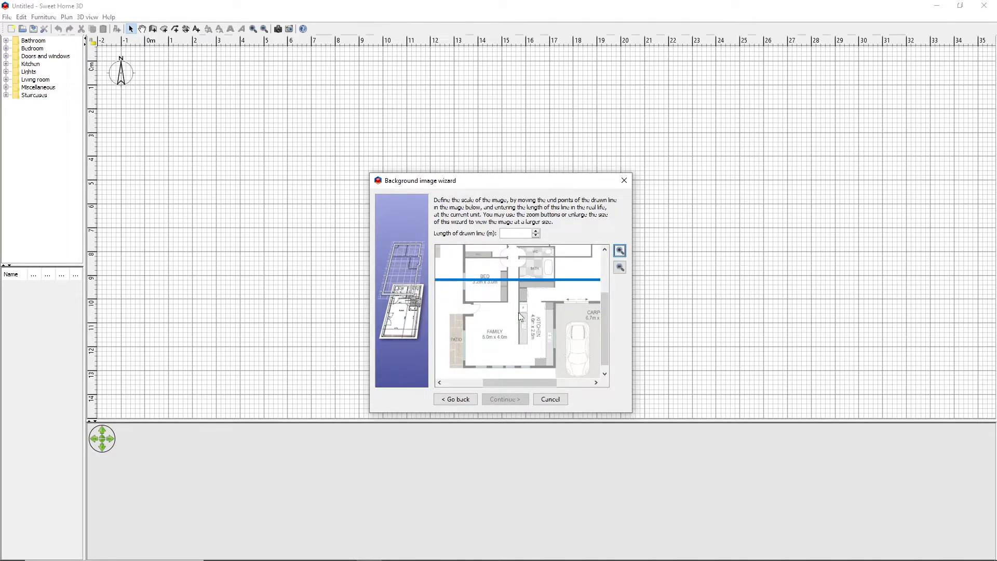
{"action": "left_click_drag", "start_coordinate": [518, 387], "coordinate": [545, 383]}
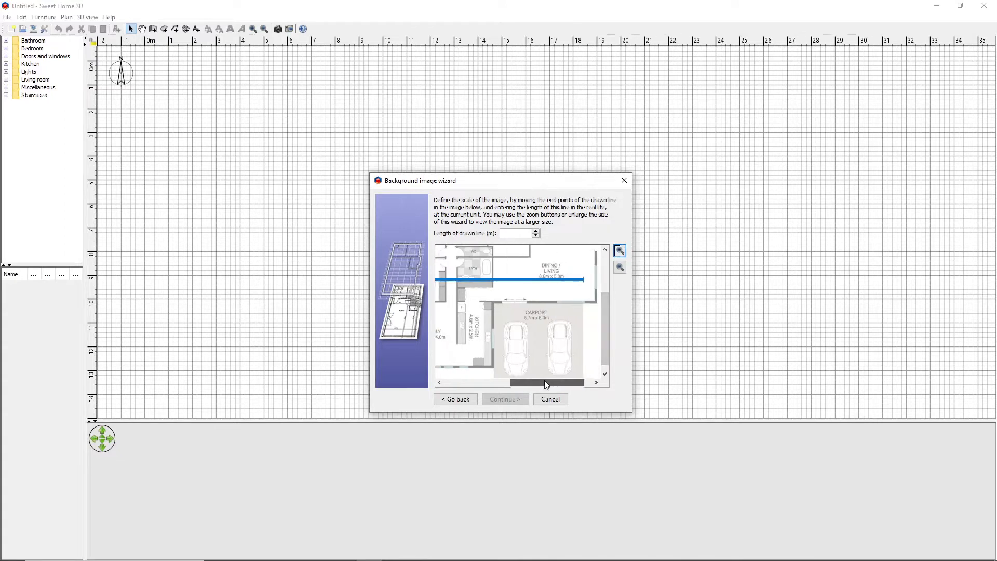
{"action": "left_click_drag", "start_coordinate": [583, 280], "coordinate": [583, 331]}
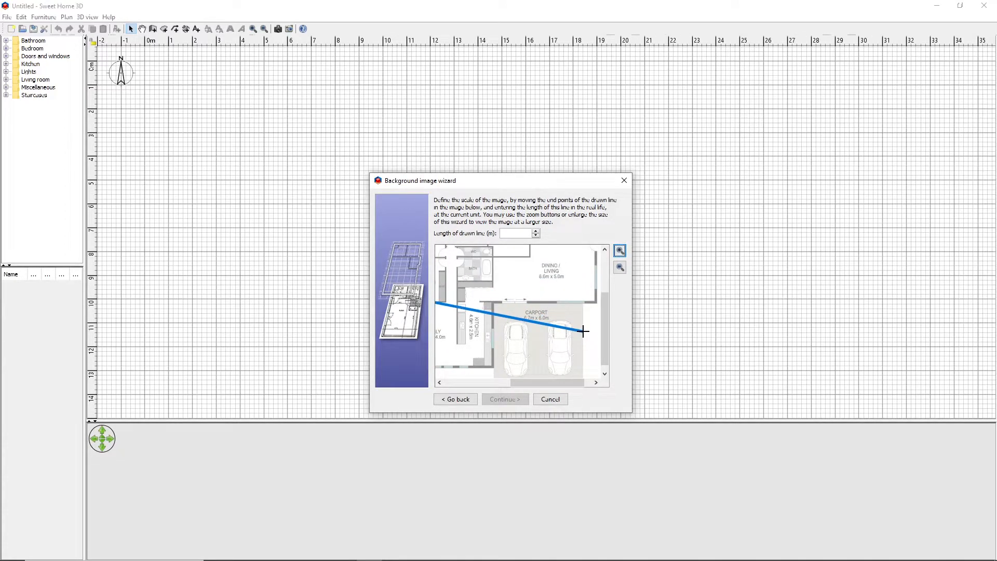
{"action": "left_click_drag", "start_coordinate": [548, 385], "coordinate": [464, 381]}
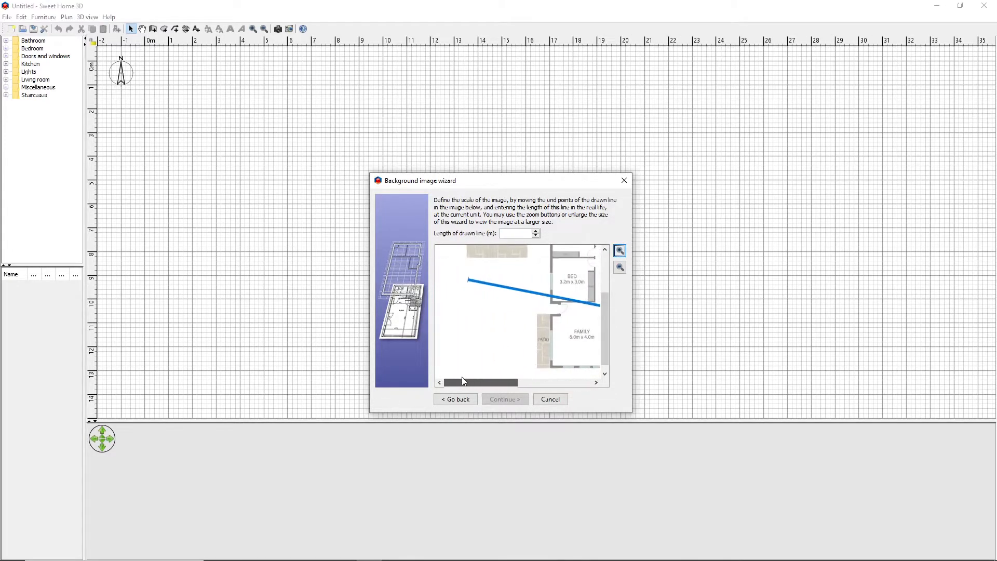
{"action": "left_click_drag", "start_coordinate": [469, 280], "coordinate": [587, 324]}
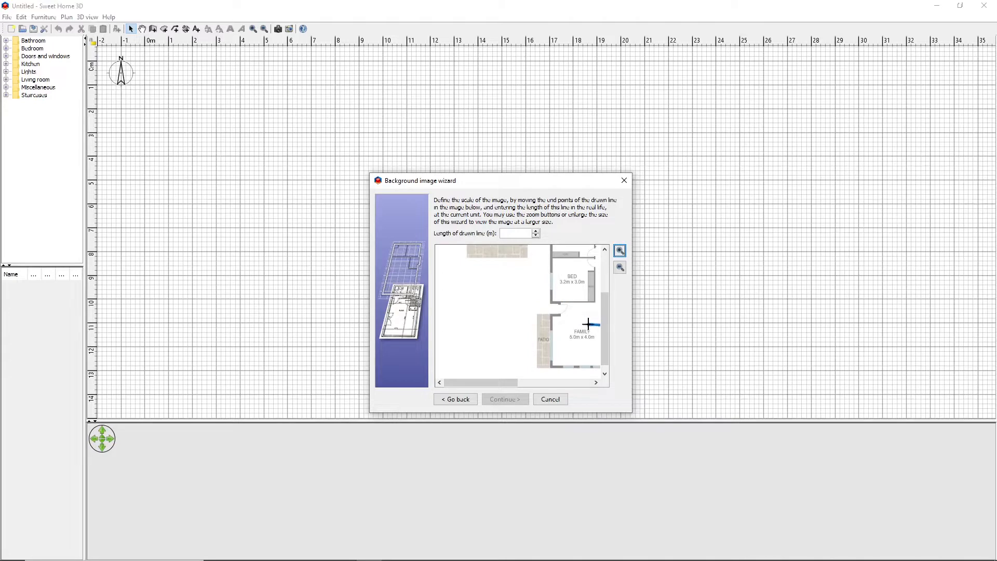
{"action": "left_click_drag", "start_coordinate": [476, 380], "coordinate": [540, 384]}
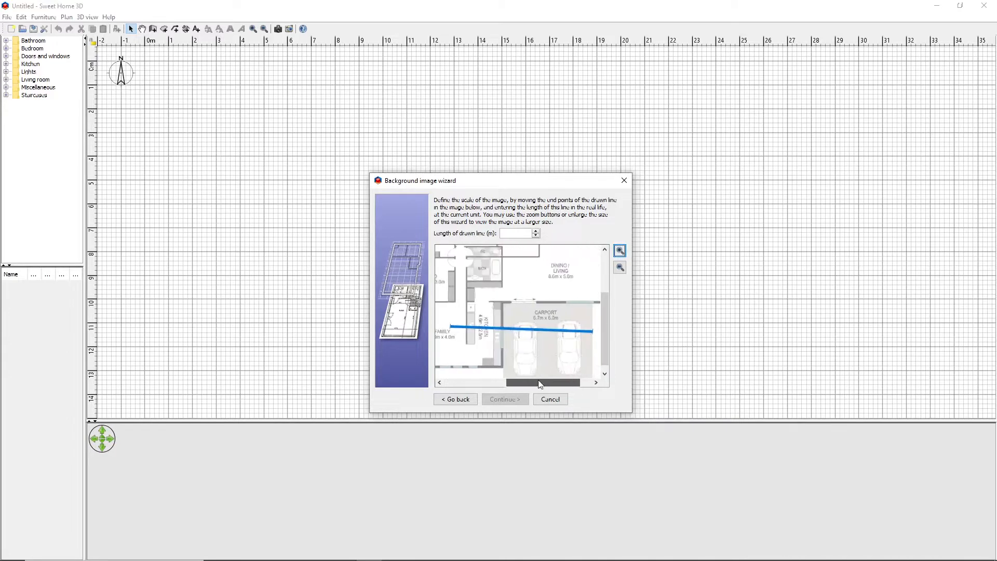
{"action": "left_click_drag", "start_coordinate": [450, 326], "coordinate": [503, 319]}
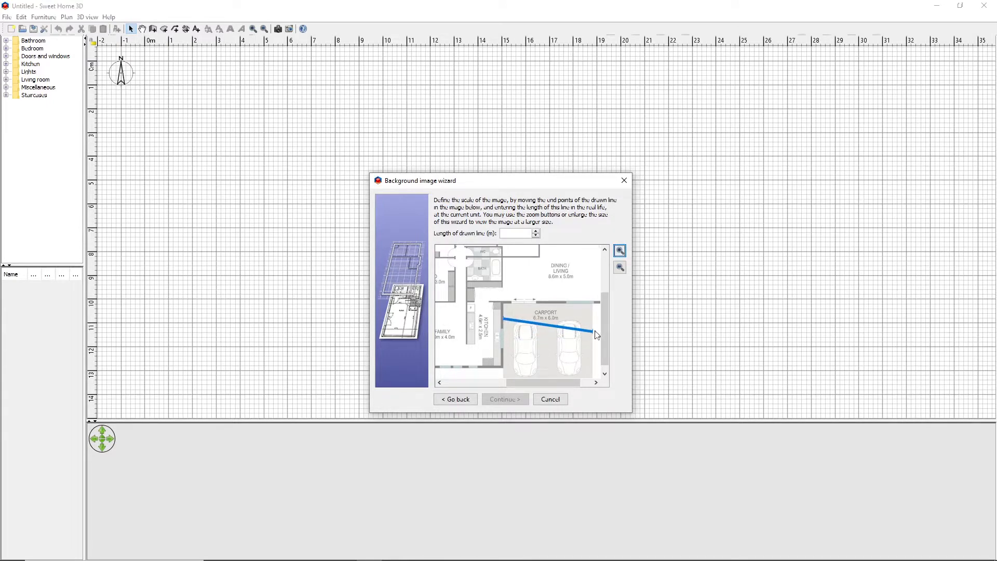
{"action": "left_click_drag", "start_coordinate": [593, 332], "coordinate": [592, 318]}
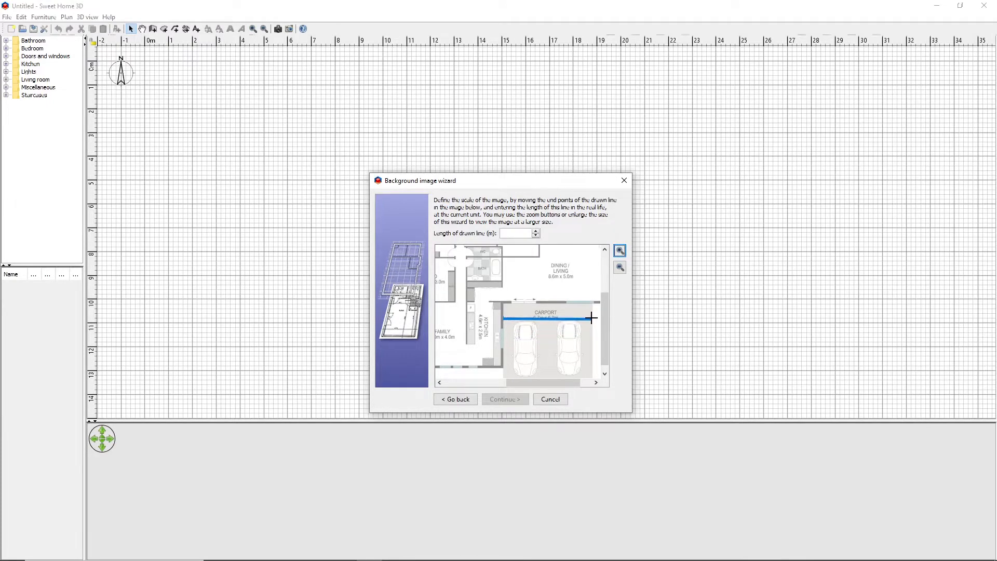
Fine-tune the scale line's outer end point so it meets the edge of the carport exactly
{"action": "left_click", "coordinate": [619, 250]}
{"action": "left_click", "coordinate": [620, 251]}
{"action": "left_click", "coordinate": [621, 253]}
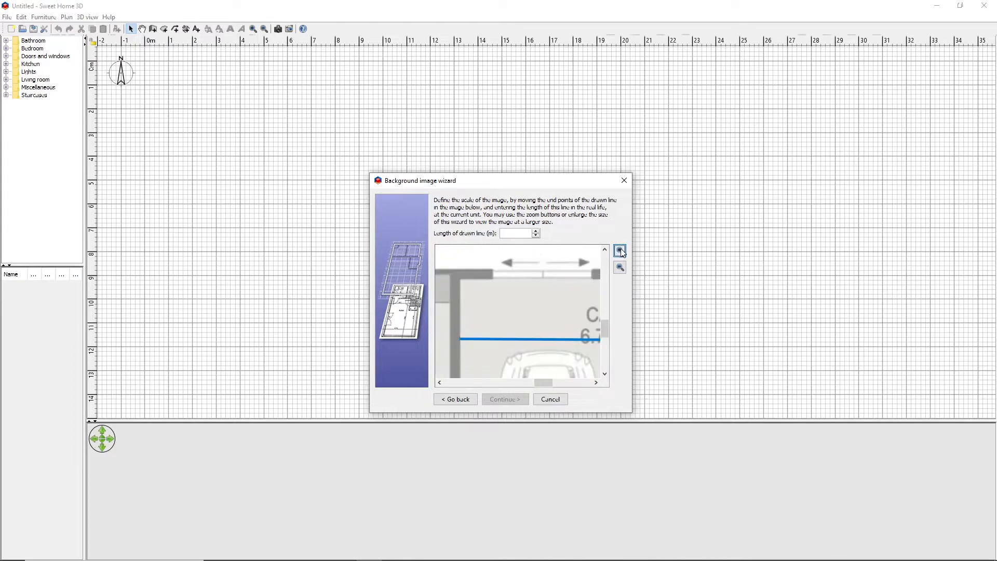
{"action": "left_click_drag", "start_coordinate": [539, 382], "coordinate": [571, 379]}
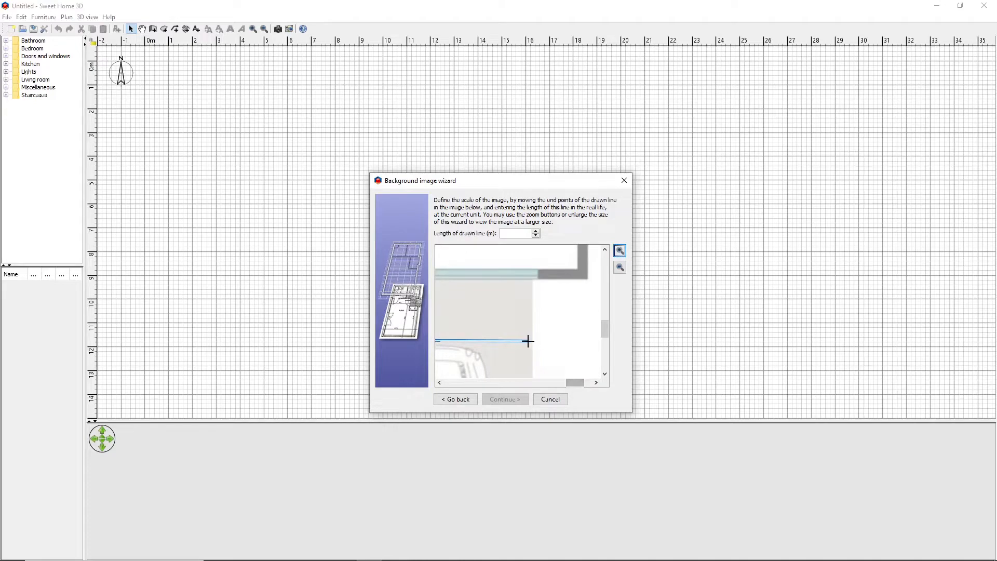
{"action": "left_click_drag", "start_coordinate": [527, 341], "coordinate": [531, 340]}
{"action": "left_click_drag", "start_coordinate": [575, 382], "coordinate": [551, 383]}
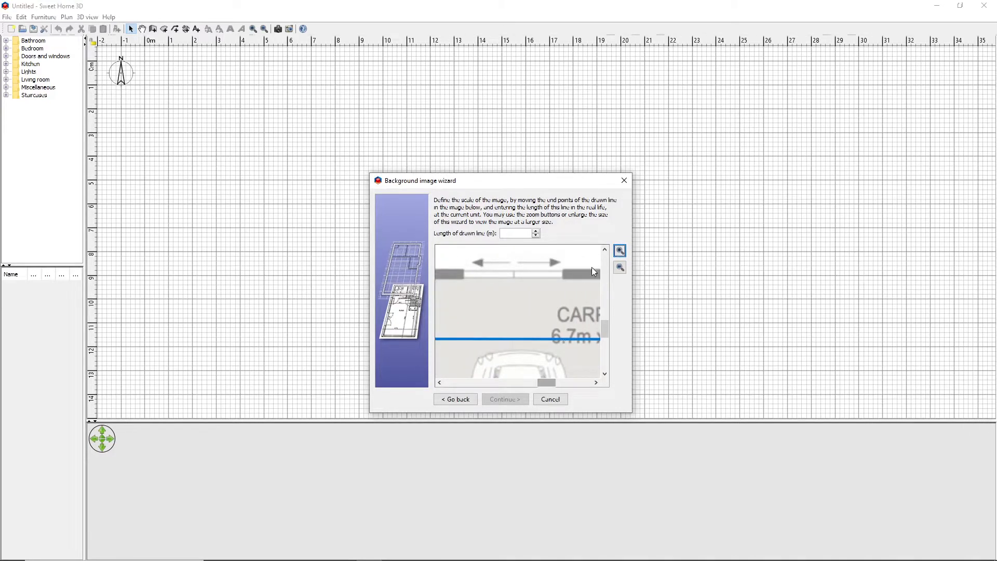
{"action": "left_click", "coordinate": [621, 267]}
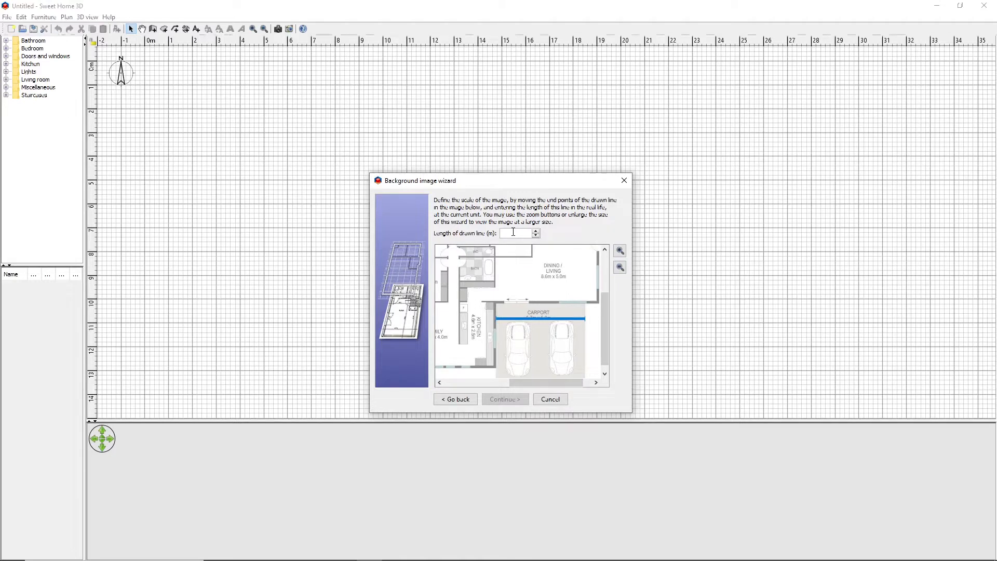
Set the length of the drawn scale line to 6.7 m and finish the background image with the default origin
{"action": "type", "text": "6.7"}
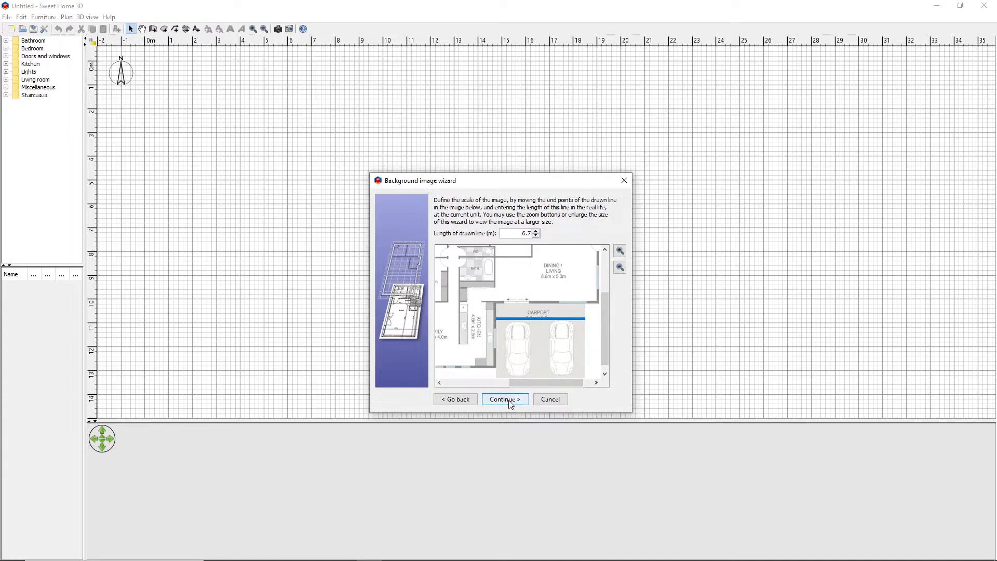
{"action": "left_click", "coordinate": [508, 403]}
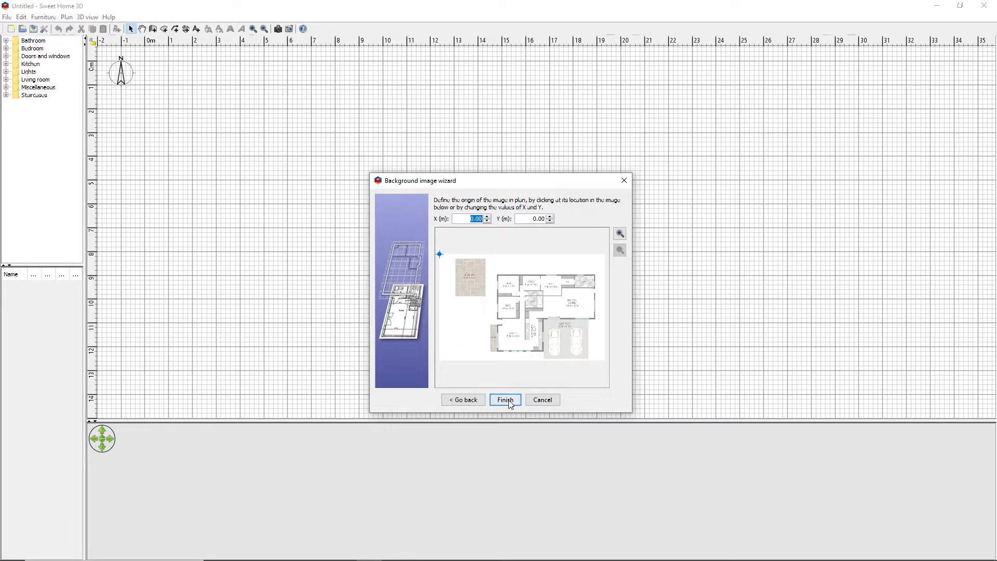
{"action": "left_click", "coordinate": [506, 399]}
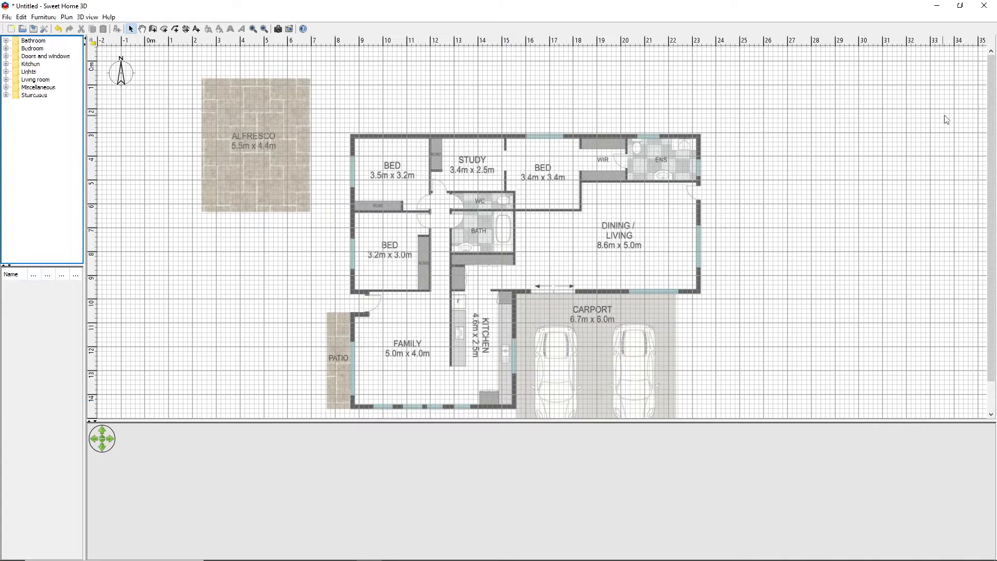
Create the north exterior wall of the house and the east wall, about 6.5 m long, beside the ensuite and dining/living room
{"action": "scroll", "coordinate": [993, 131], "scroll_direction": "down", "scroll_amount": 2}
{"action": "left_click_drag", "start_coordinate": [994, 131], "coordinate": [994, 125]}
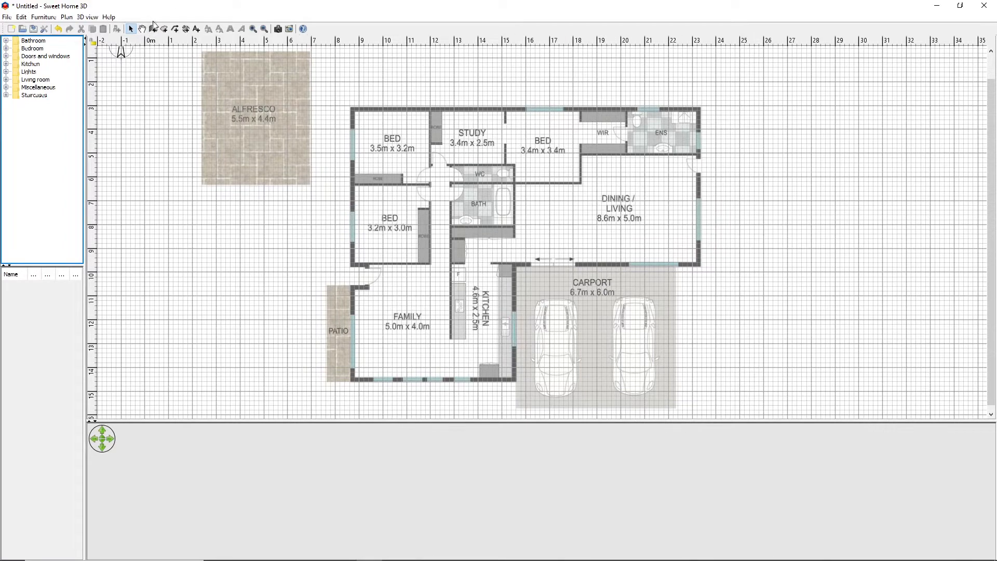
{"action": "left_click", "coordinate": [153, 29]}
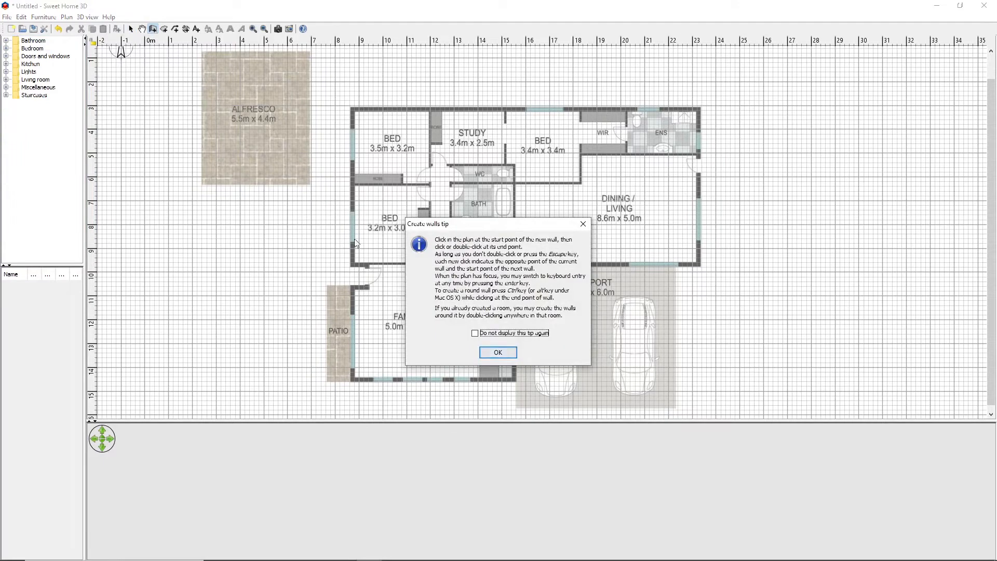
{"action": "left_click", "coordinate": [493, 353]}
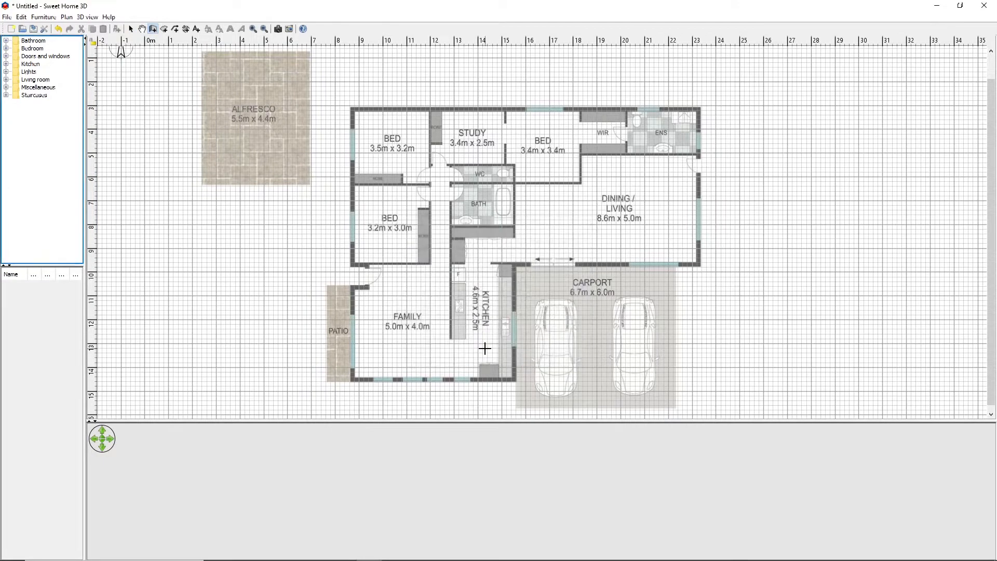
{"action": "left_click", "coordinate": [351, 109]}
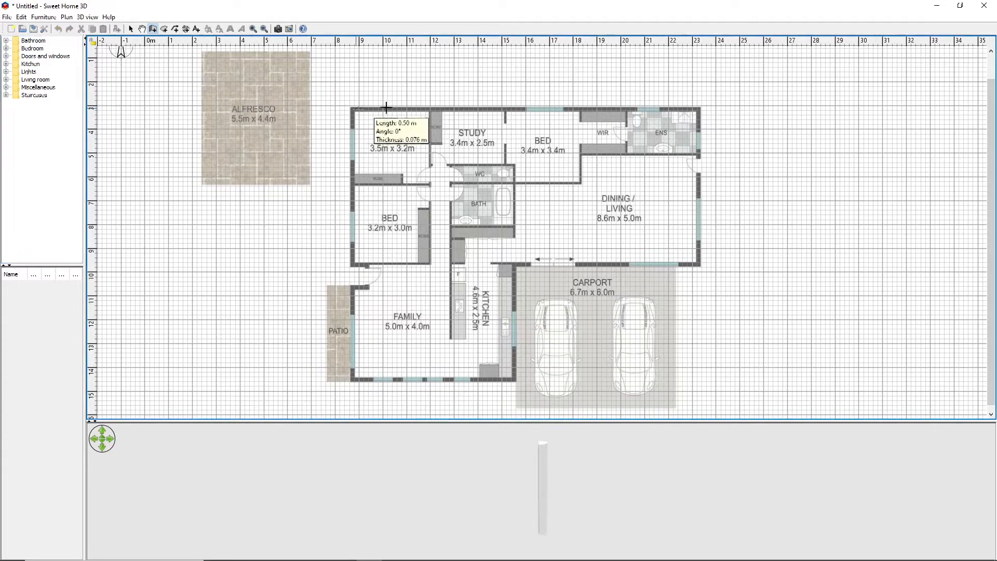
{"action": "double_click", "coordinate": [700, 107]}
{"action": "left_click", "coordinate": [699, 107]}
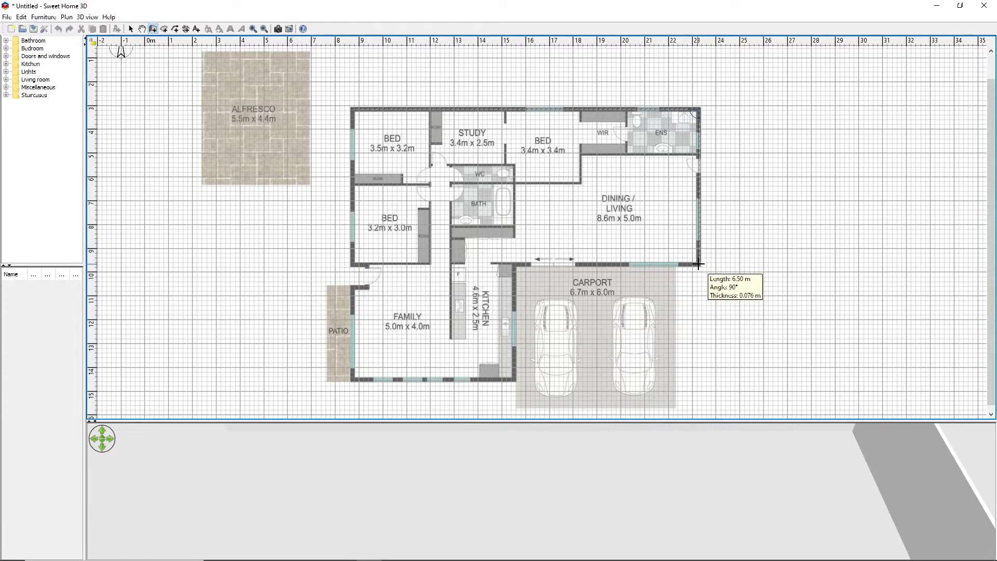
{"action": "left_click", "coordinate": [697, 265]}
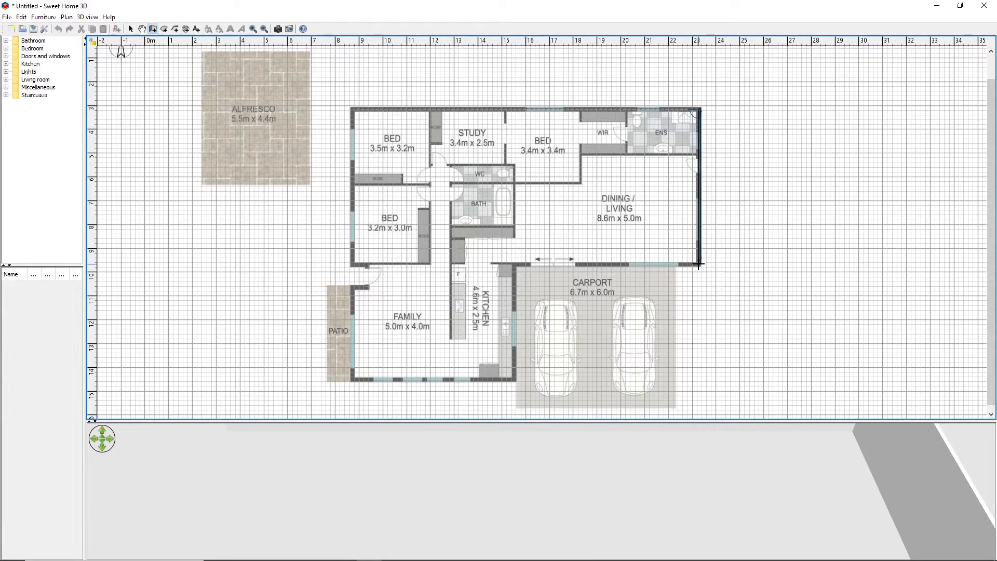
Create the exterior walls along the carport side of the dining/living room, the kitchen's east side (about 4.7 m) and the family room's south side
{"action": "left_click", "coordinate": [514, 265]}
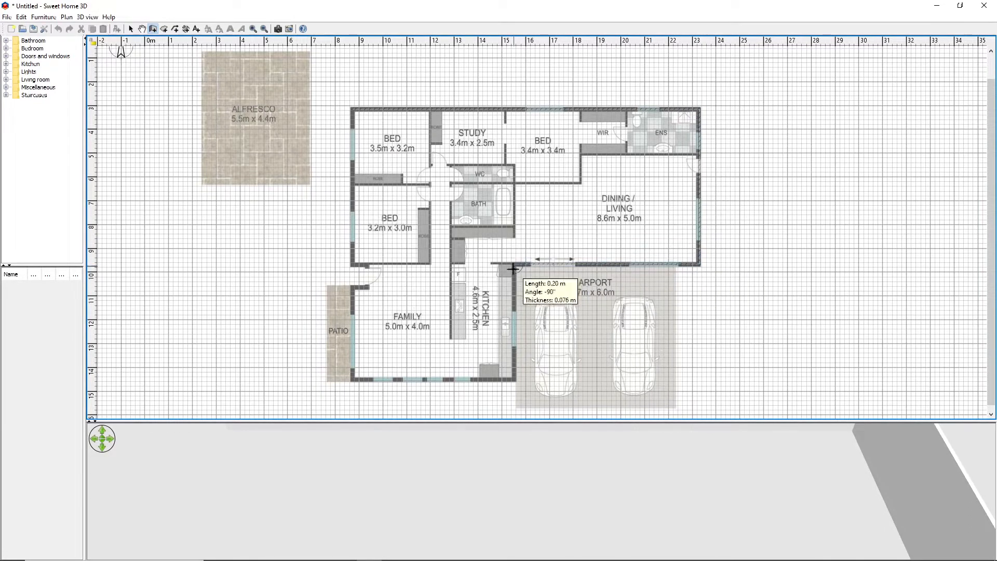
{"action": "left_click", "coordinate": [514, 379]}
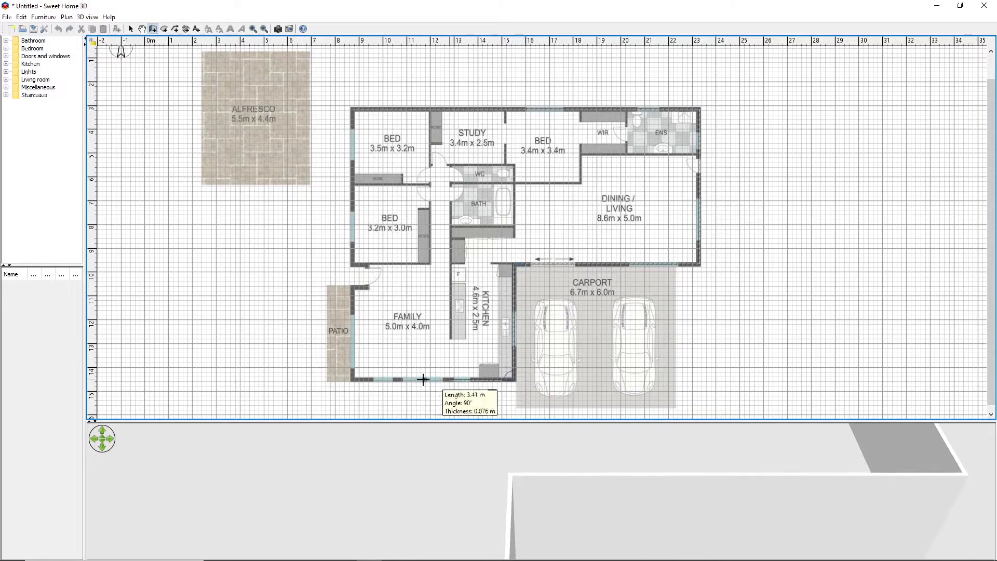
{"action": "left_click", "coordinate": [353, 379]}
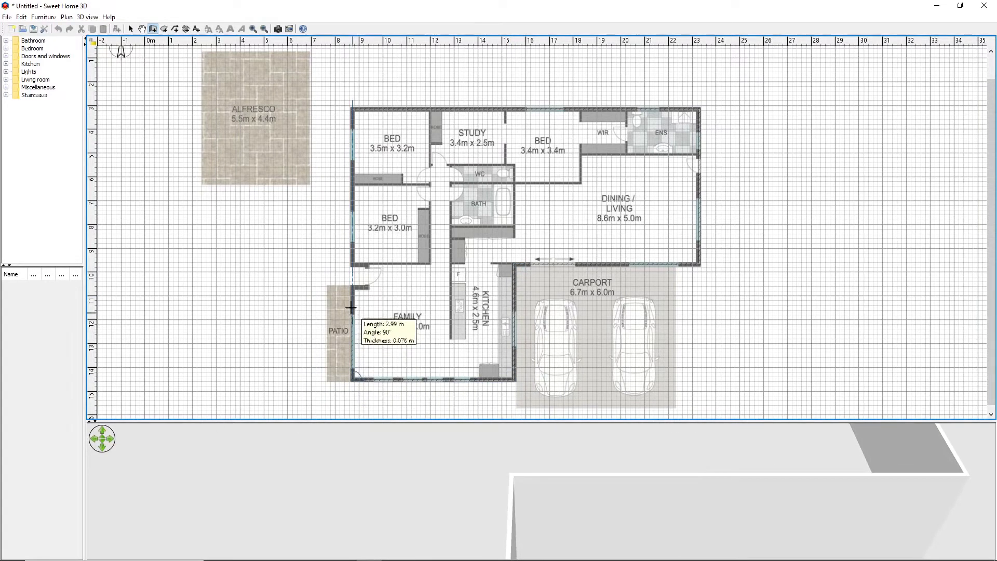
Create the west exterior wall past the patio, around the entrance recess and up about 6.5 m, closing the outline at the northwest corner
{"action": "left_click", "coordinate": [353, 286]}
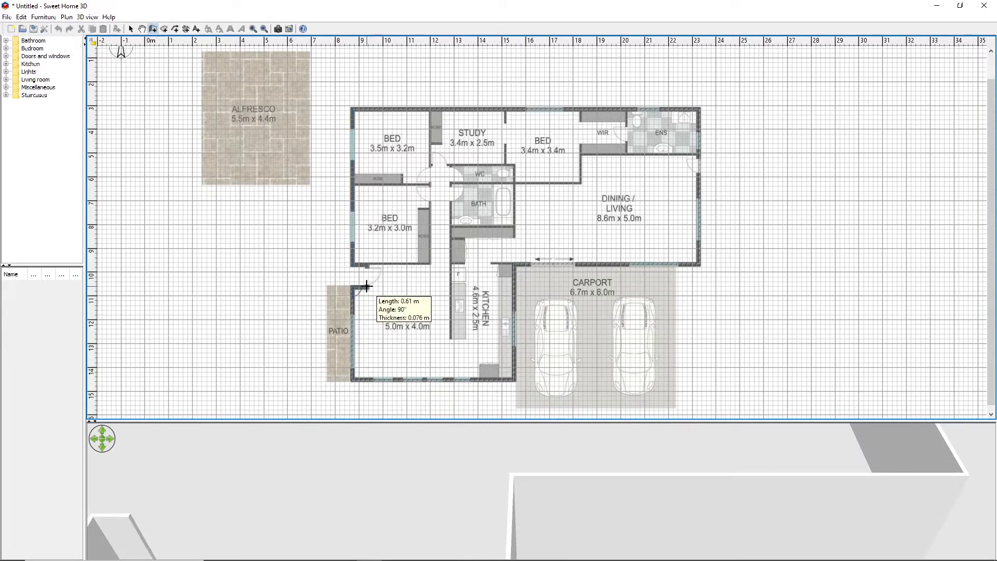
{"action": "left_click", "coordinate": [368, 286]}
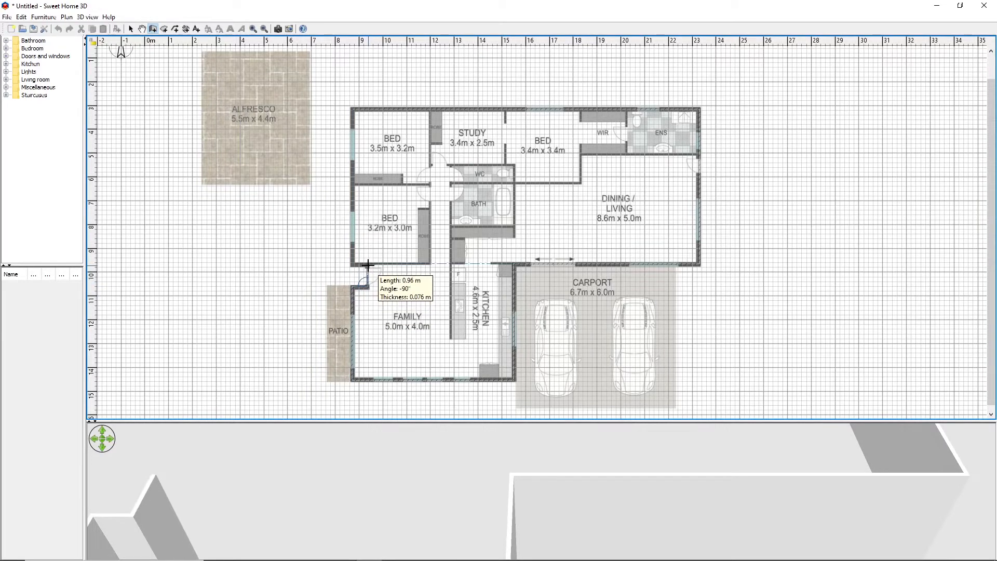
{"action": "left_click", "coordinate": [353, 264]}
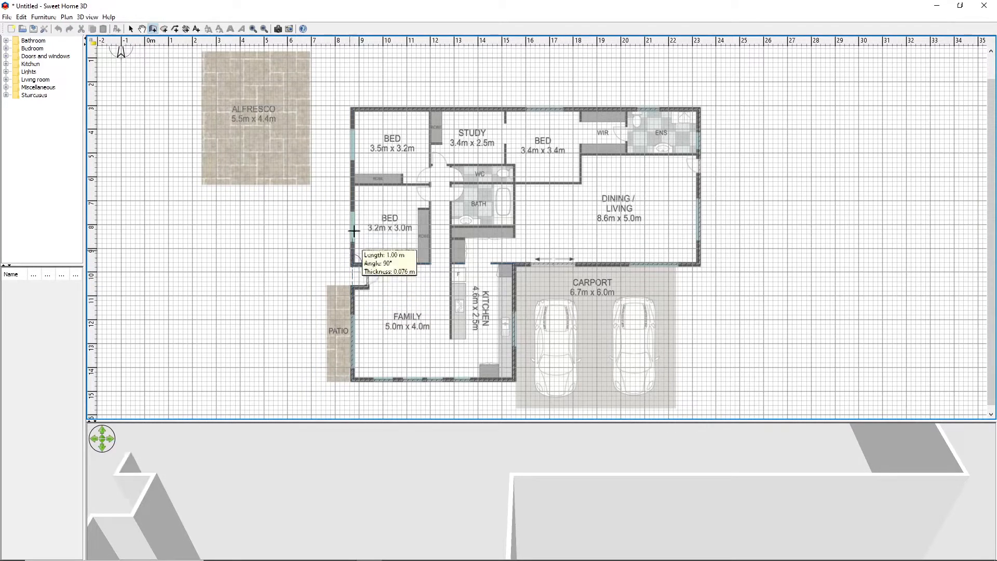
{"action": "left_click", "coordinate": [351, 109]}
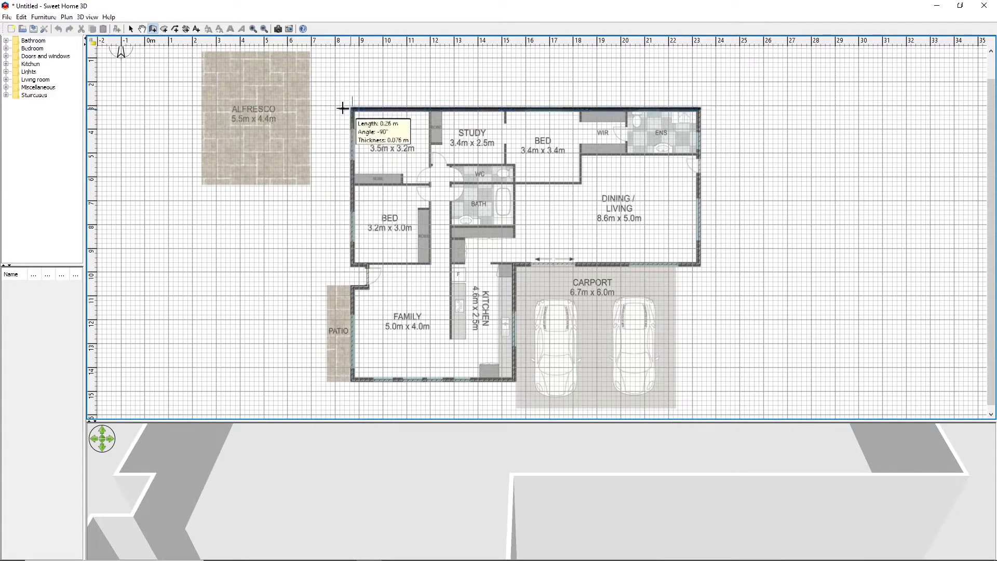
{"action": "right_click", "coordinate": [338, 107]}
{"action": "left_click", "coordinate": [828, 134]}
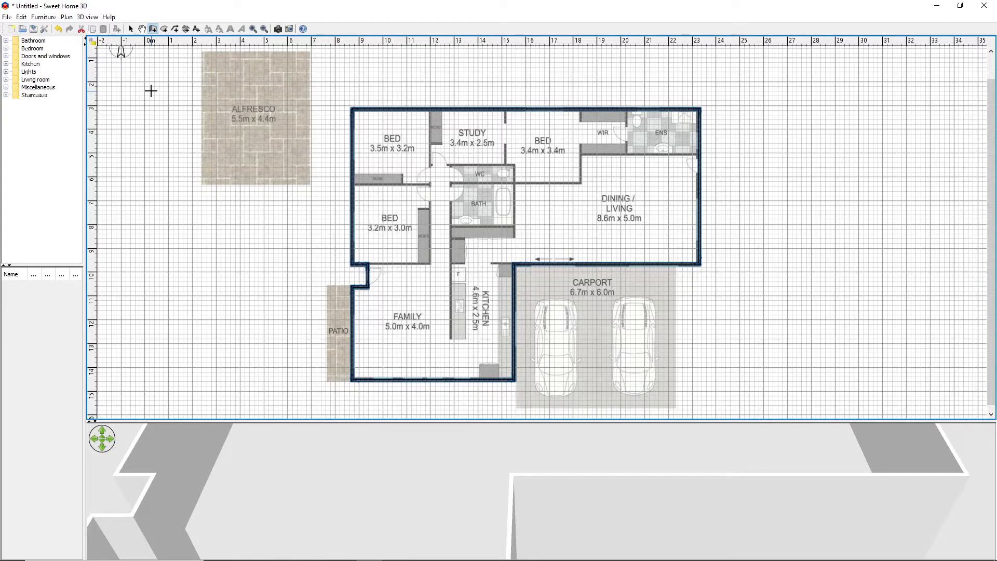
Set the thickness of all the exterior walls to 0.25 m
{"action": "left_click", "coordinate": [66, 17]}
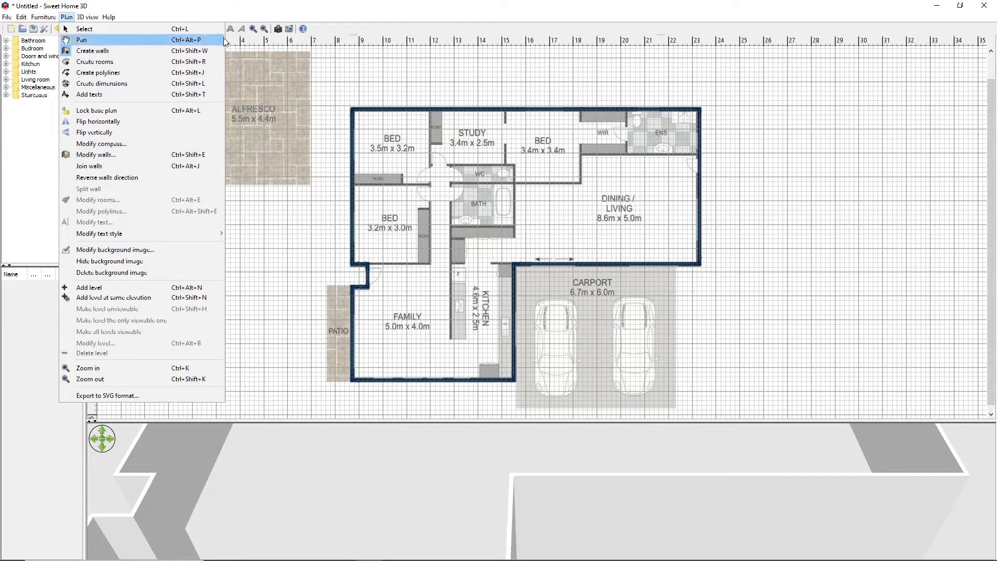
{"action": "left_click", "coordinate": [239, 18]}
{"action": "right_click", "coordinate": [354, 110]}
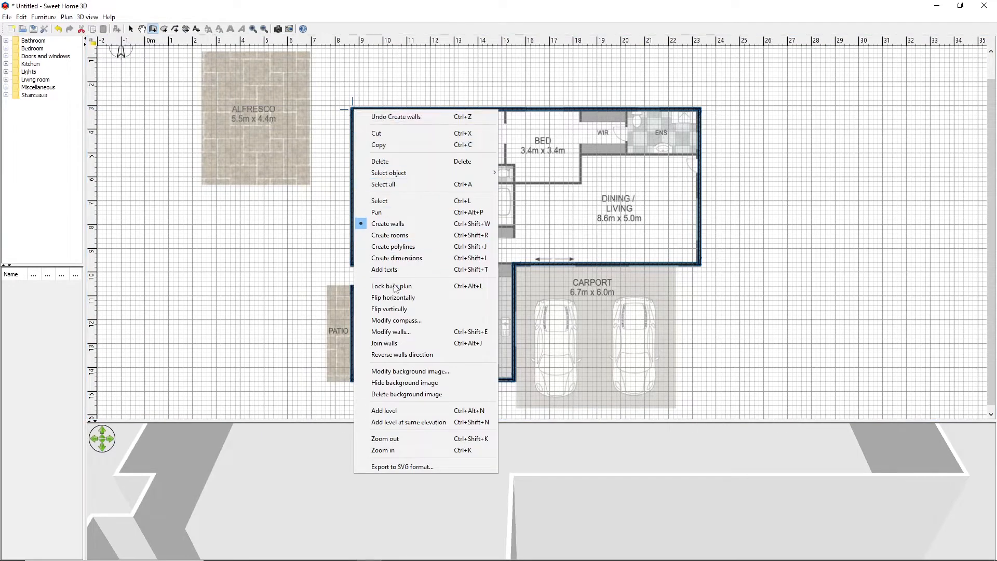
{"action": "left_click", "coordinate": [393, 331]}
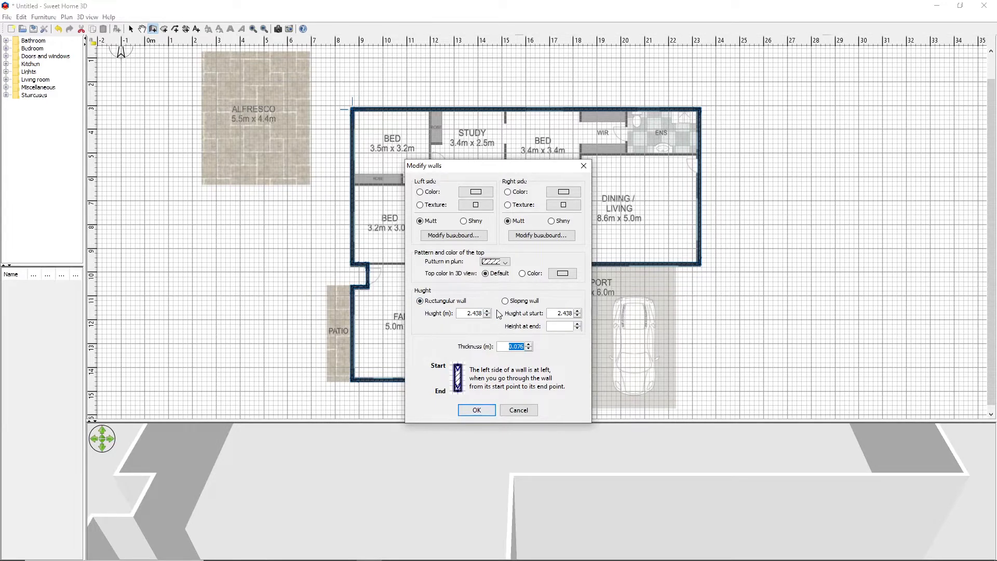
{"action": "left_click", "coordinate": [514, 346]}
{"action": "type", "text": "25"}
{"action": "left_click", "coordinate": [485, 413]}
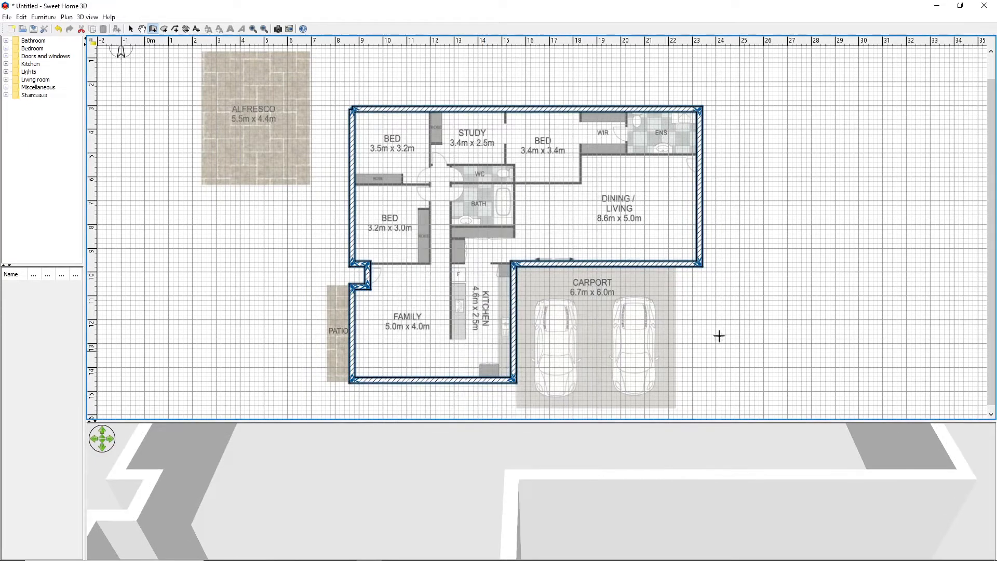
{"action": "left_click", "coordinate": [766, 312]}
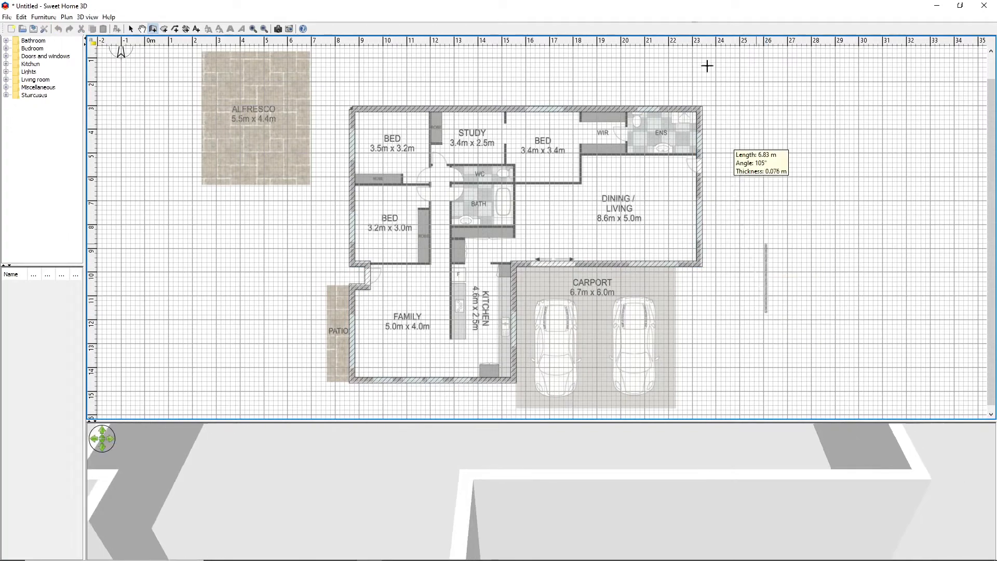
{"action": "right_click", "coordinate": [815, 255]}
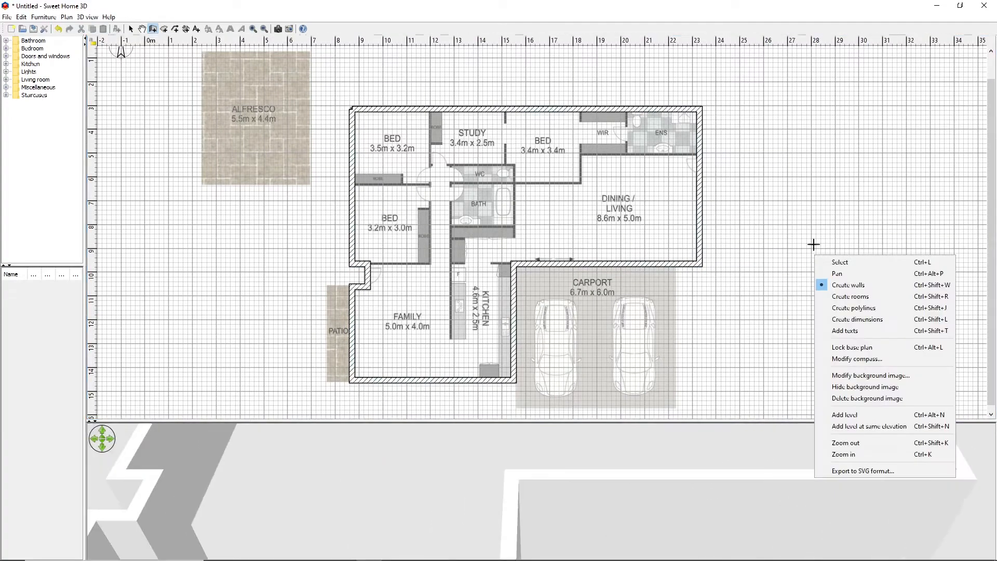
{"action": "left_click", "coordinate": [54, 217]}
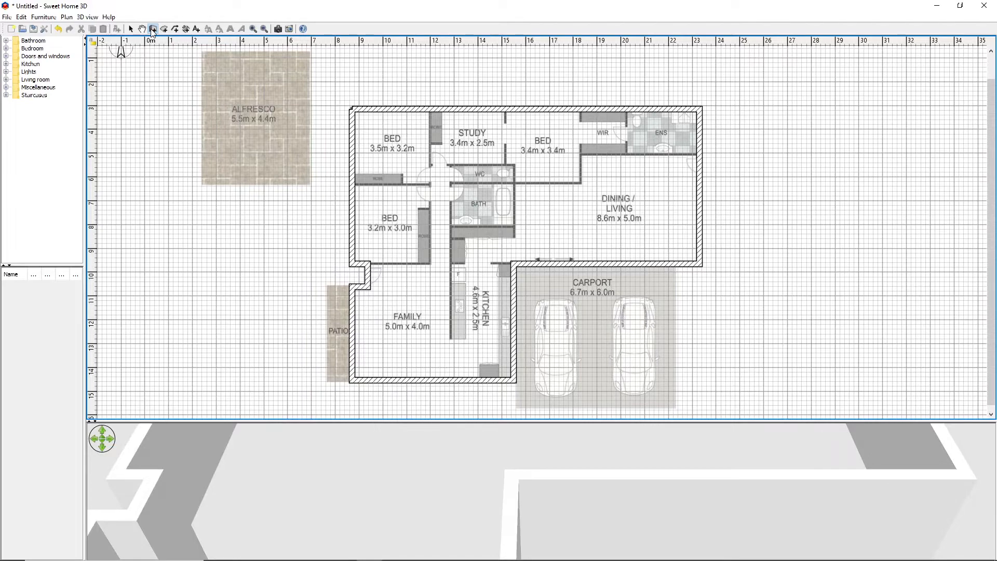
Create the interior wall from the north exterior wall down the east side of the two western bedrooms and across to the entrance recess
{"action": "left_click", "coordinate": [430, 110]}
{"action": "left_click", "coordinate": [430, 263]}
{"action": "right_click", "coordinate": [368, 264]}
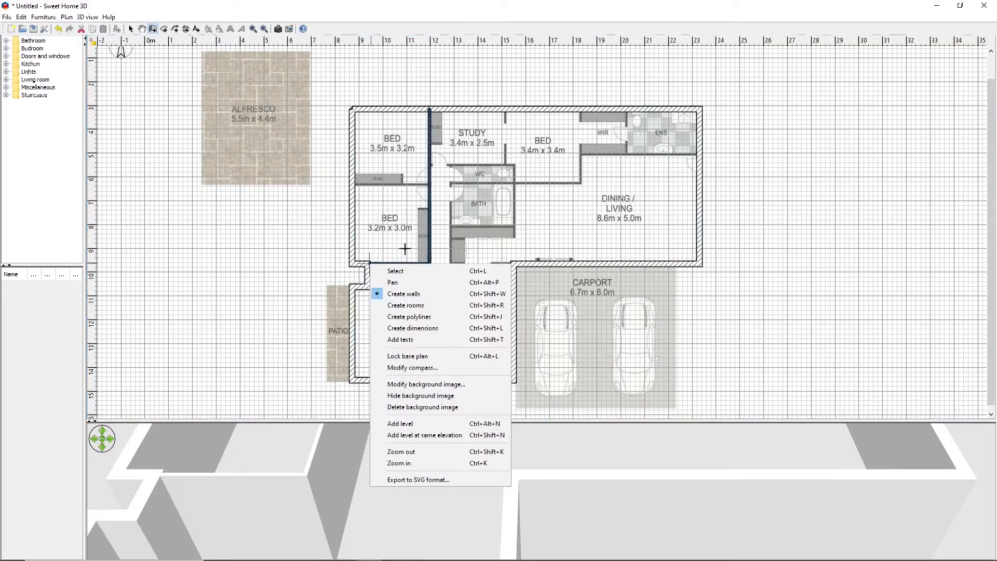
{"action": "key", "text": "Escape"}
Create the wall between the two western bedrooms, extending it east to the walk-in robe bedroom's corner and up to the north exterior wall
{"action": "left_click", "coordinate": [351, 183]}
{"action": "left_click", "coordinate": [580, 182]}
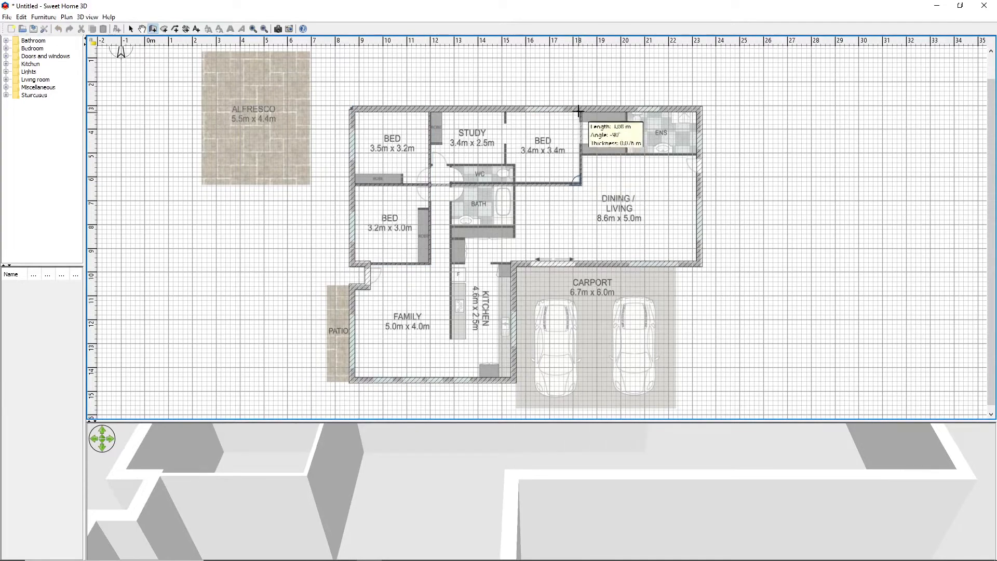
{"action": "double_click", "coordinate": [581, 110]}
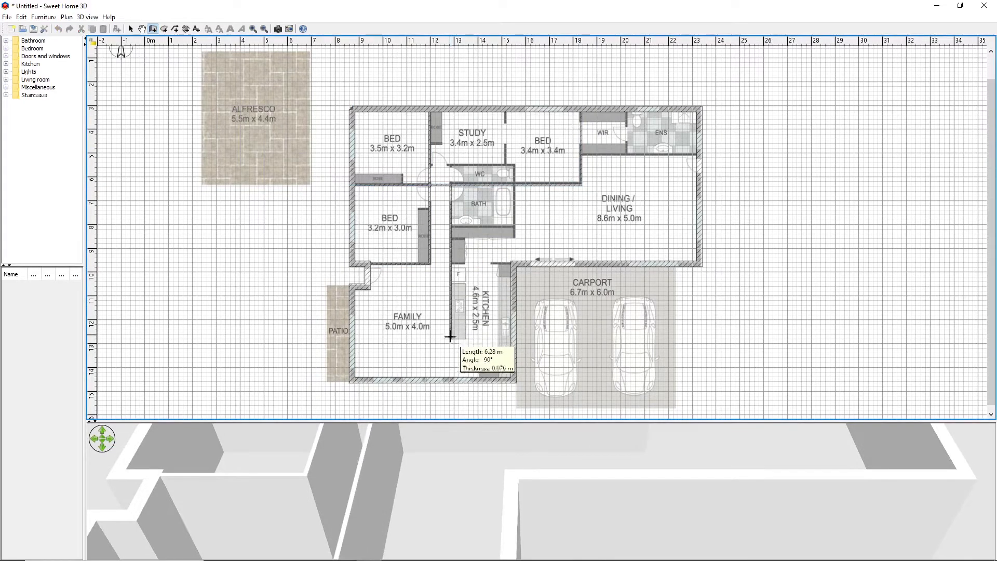
Create the bathroom and kitchen's west wall, about 6.3 m long, and the wall separating the study from the adjoining bedroom
{"action": "left_click", "coordinate": [506, 109]}
{"action": "double_click", "coordinate": [506, 163]}
{"action": "right_click", "coordinate": [506, 163]}
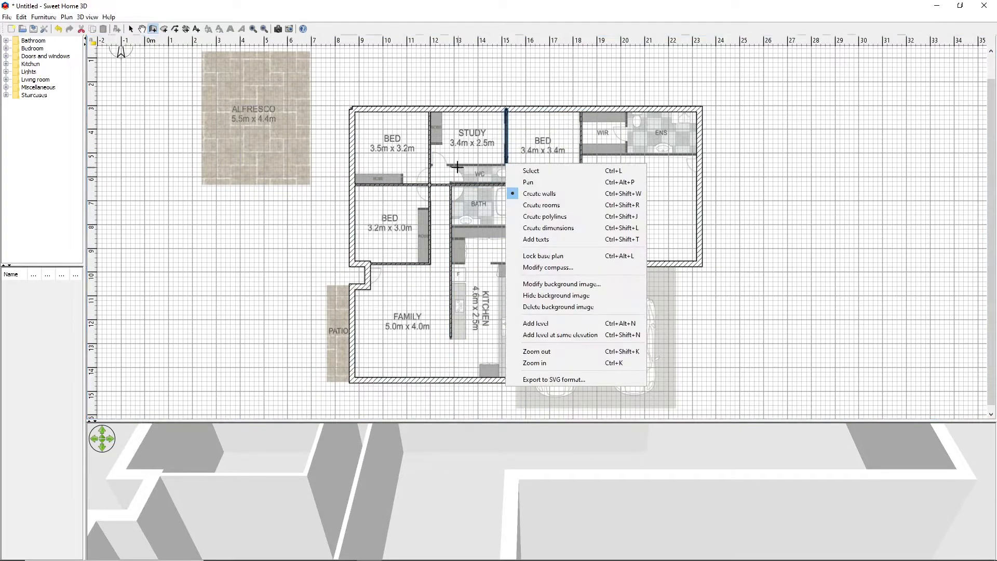
{"action": "left_click", "coordinate": [921, 192]}
Create the north wall of the WC, the east wall beside the WC and bathroom, and the bathroom's south wall
{"action": "left_click", "coordinate": [448, 163]}
{"action": "left_click", "coordinate": [514, 163]}
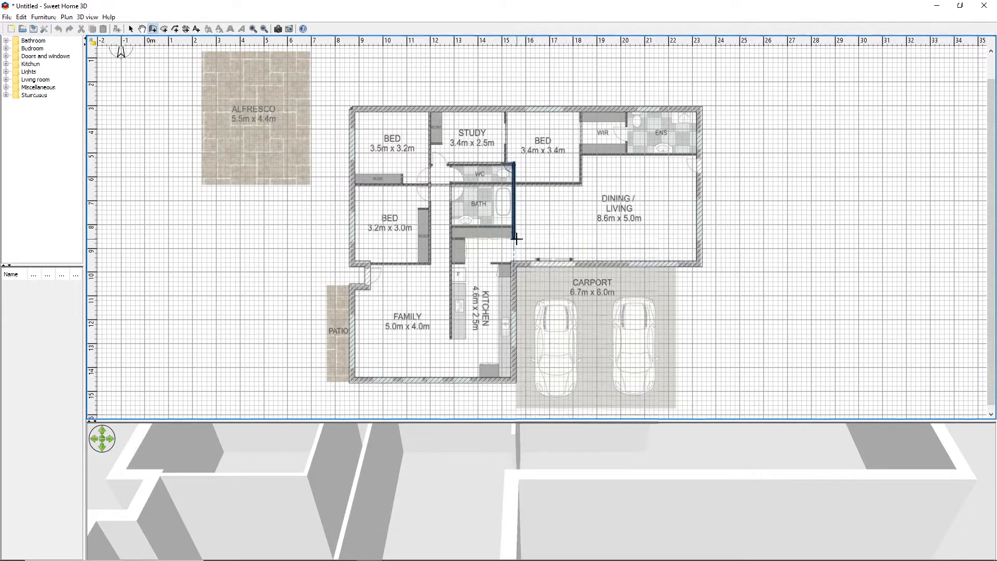
{"action": "left_click", "coordinate": [514, 225]}
{"action": "double_click", "coordinate": [451, 226]}
Create two short parallel walls, about 0.65 m long, enclosing the cupboard at the kitchen's northwest corner
{"action": "left_click", "coordinate": [451, 239]}
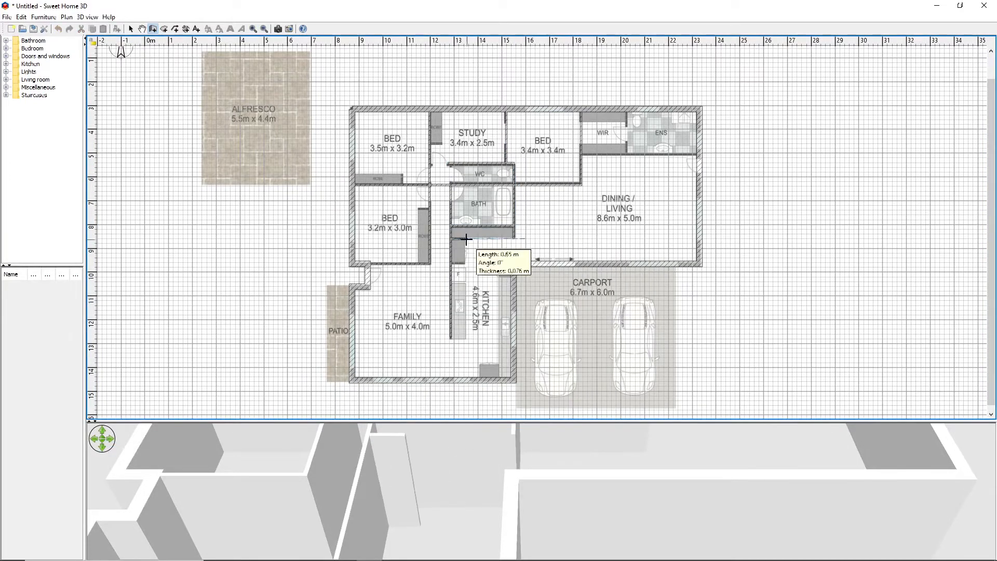
{"action": "double_click", "coordinate": [465, 239]}
{"action": "right_click", "coordinate": [464, 239]}
{"action": "left_click", "coordinate": [830, 279]}
{"action": "left_click", "coordinate": [451, 264]}
{"action": "double_click", "coordinate": [465, 264]}
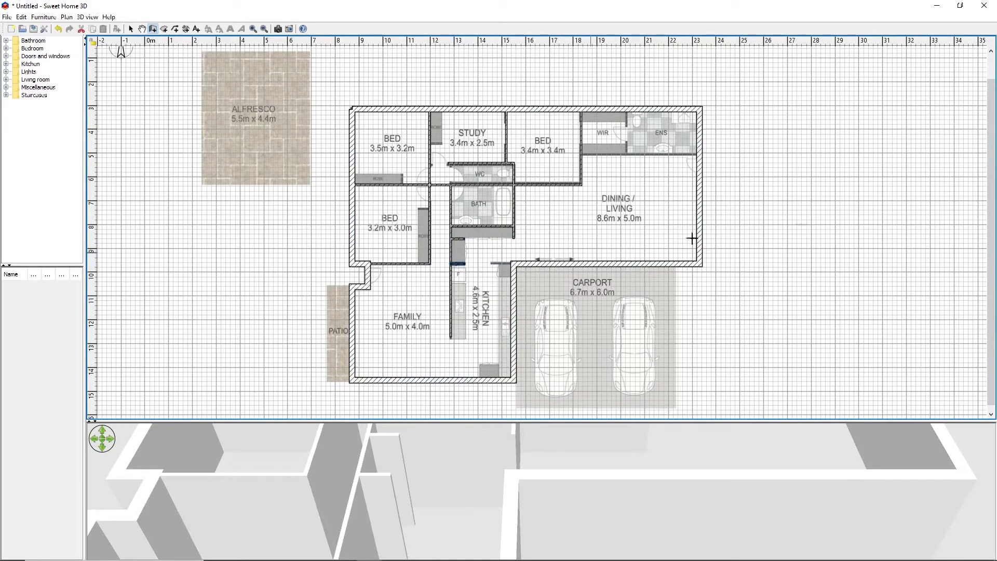
Create a short wall running west from the exterior corner between the kitchen and carport
{"action": "right_click", "coordinate": [830, 223]}
{"action": "left_click", "coordinate": [509, 262]}
{"action": "left_click", "coordinate": [511, 263]}
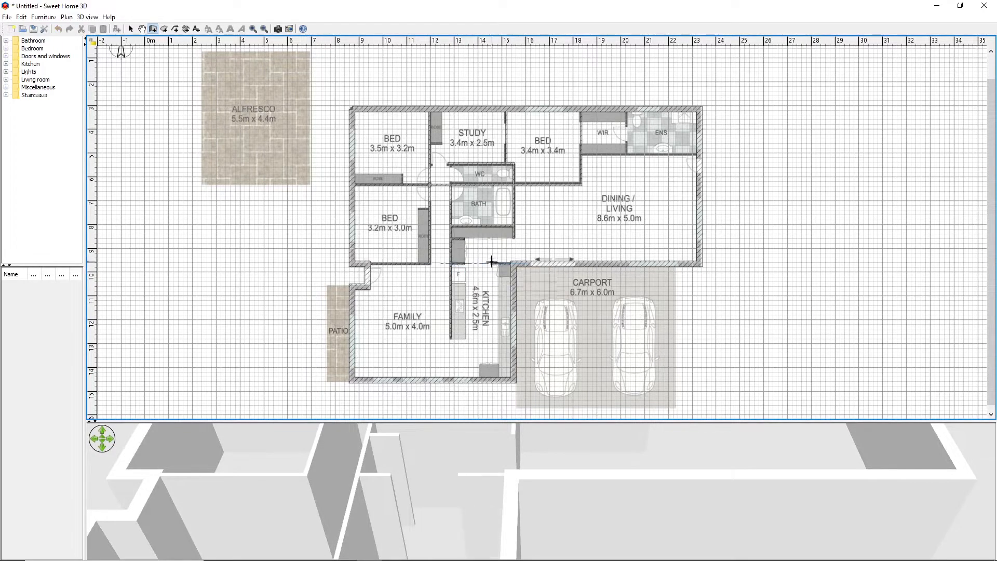
{"action": "double_click", "coordinate": [492, 263]}
Create the south wall of the walk-in robe and ensuite, plus the dividing wall between those two rooms
{"action": "left_click", "coordinate": [581, 154]}
{"action": "double_click", "coordinate": [698, 155]}
{"action": "left_click", "coordinate": [627, 154]}
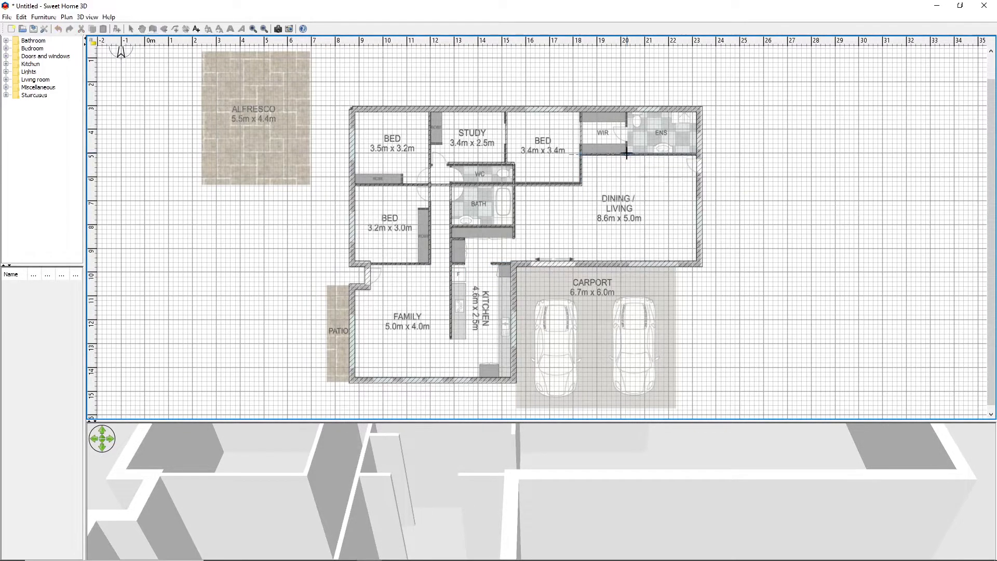
{"action": "double_click", "coordinate": [627, 109]}
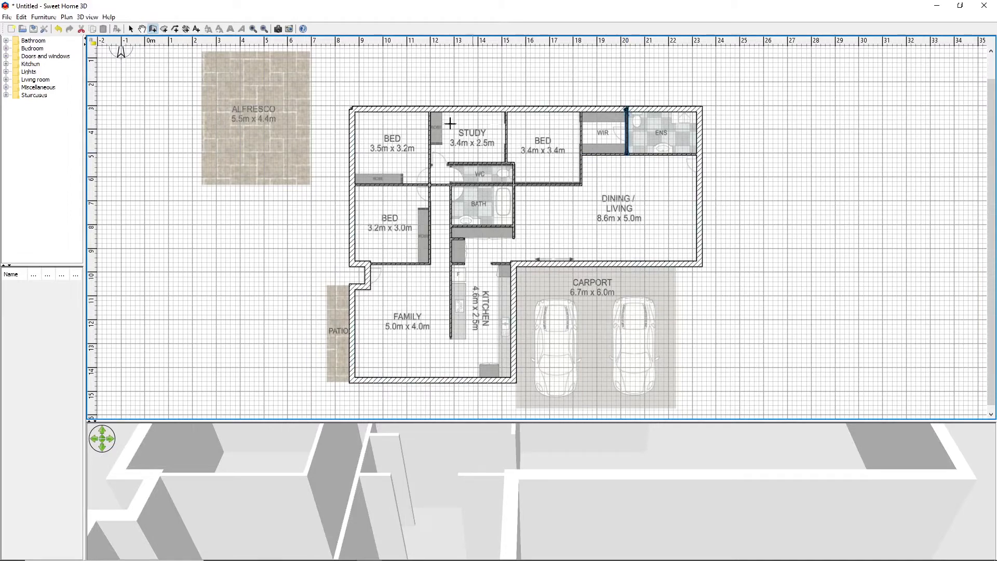
Enclose the northwest bedroom's robe with a wall about 2.1 m long and a short return, and wall in the robe beside the study
{"action": "left_click", "coordinate": [352, 175]}
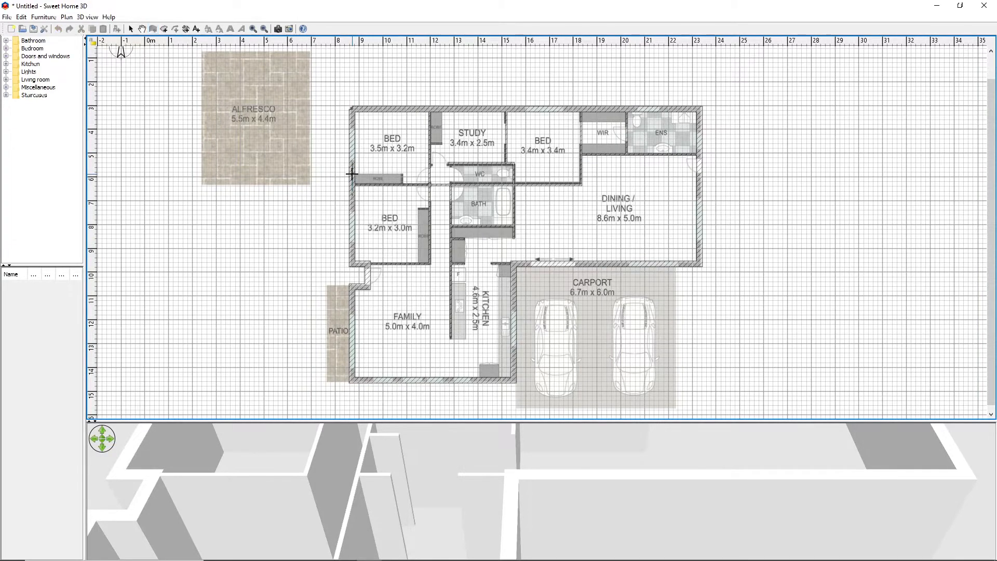
{"action": "left_click", "coordinate": [402, 176]}
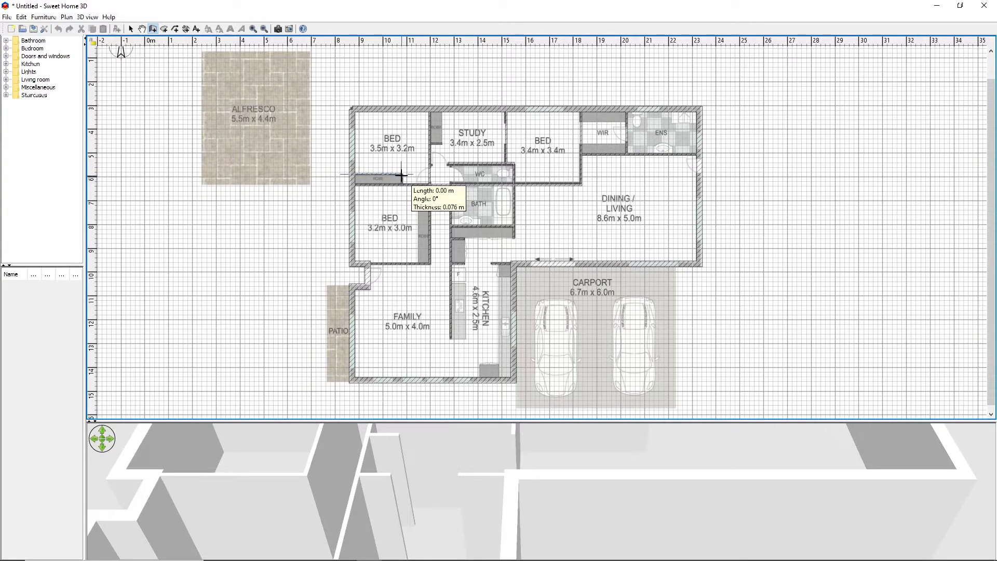
{"action": "key", "text": "Escape"}
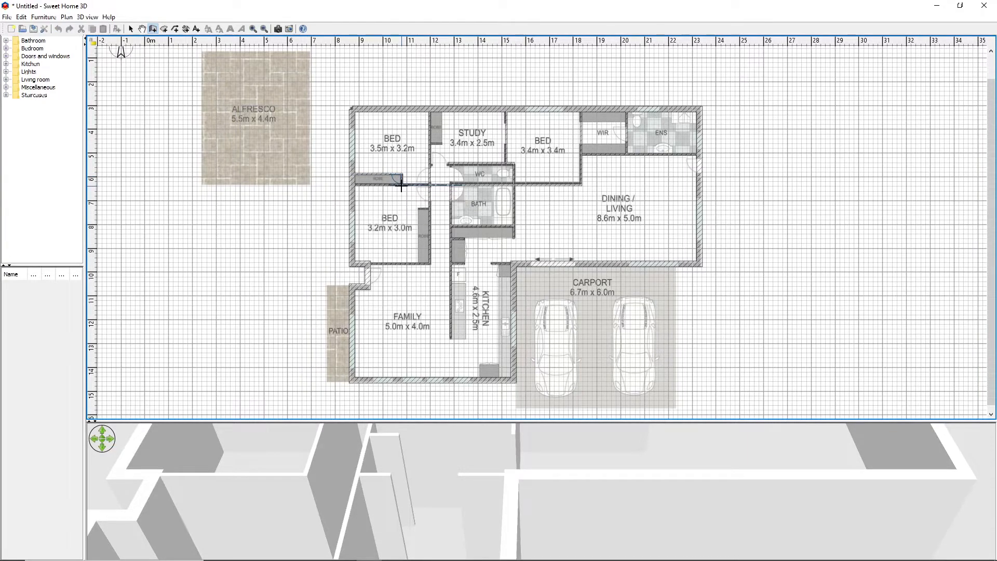
{"action": "left_click", "coordinate": [441, 109]}
{"action": "double_click", "coordinate": [441, 144]}
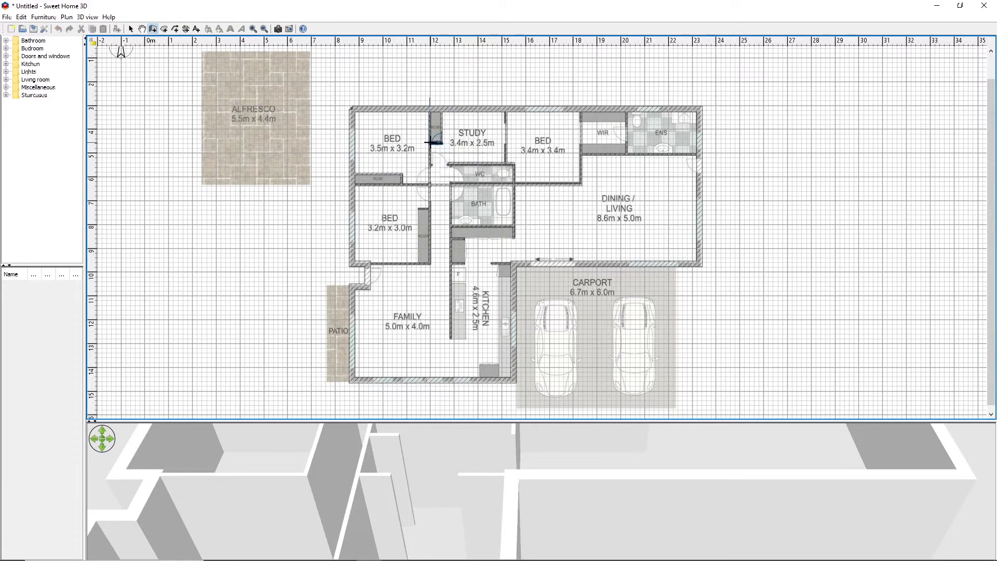
Create the WC's west wall, about 0.8 m long, joining the WC's north wall to the bathroom wall
{"action": "left_click", "coordinate": [450, 166]}
{"action": "double_click", "coordinate": [451, 182]}
{"action": "left_click", "coordinate": [451, 184]}
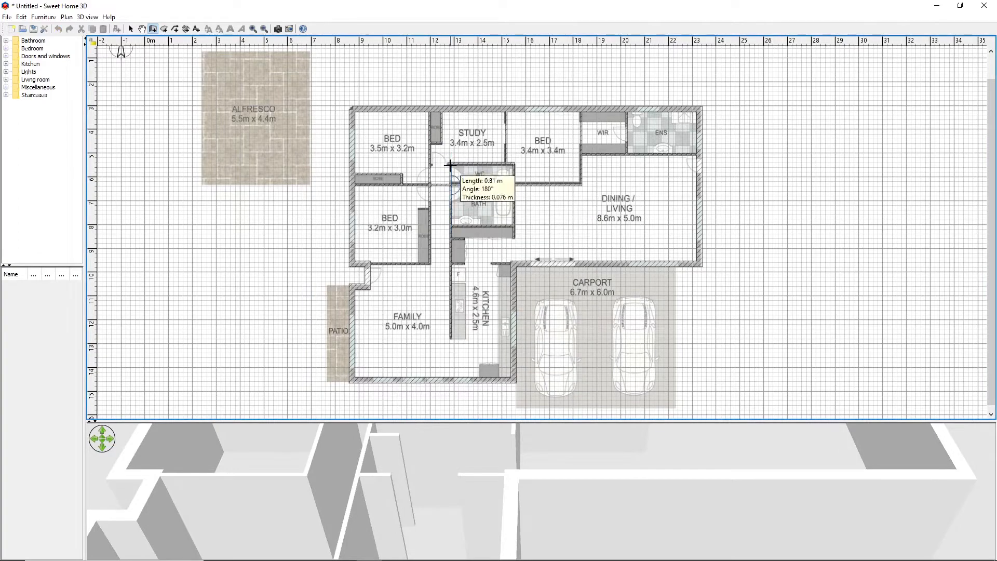
{"action": "double_click", "coordinate": [451, 165]}
{"action": "left_click", "coordinate": [840, 172]}
{"action": "right_click", "coordinate": [803, 193]}
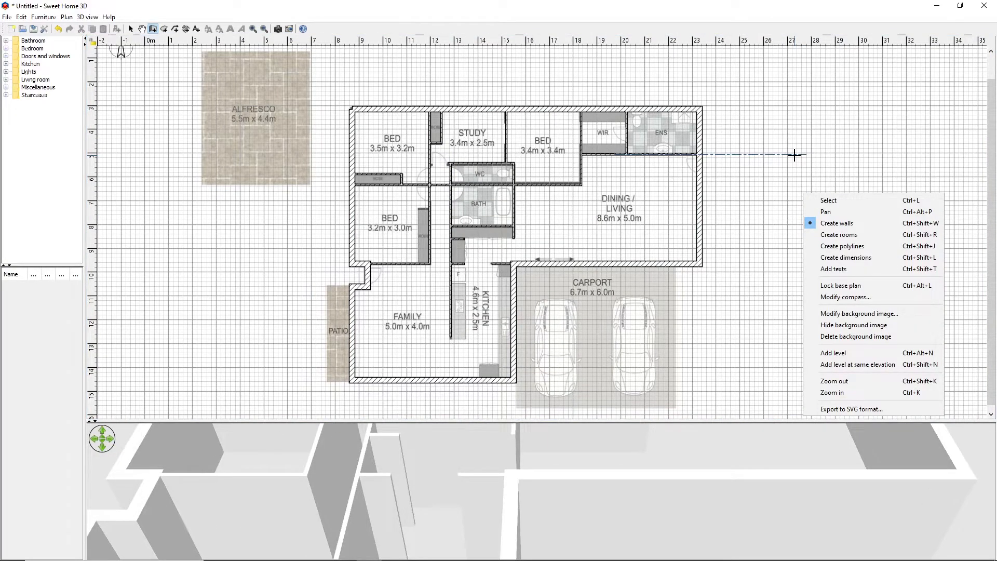
{"action": "left_click", "coordinate": [893, 161]}
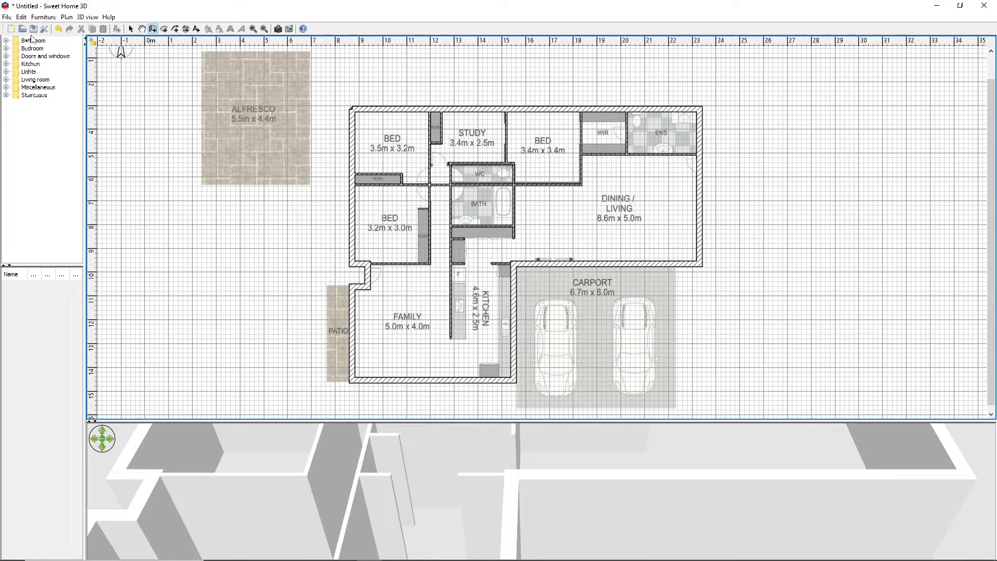
Expand the Doors and windows category, check the furniture import options and examine the interior walls in 3D
{"action": "left_click", "coordinate": [6, 57]}
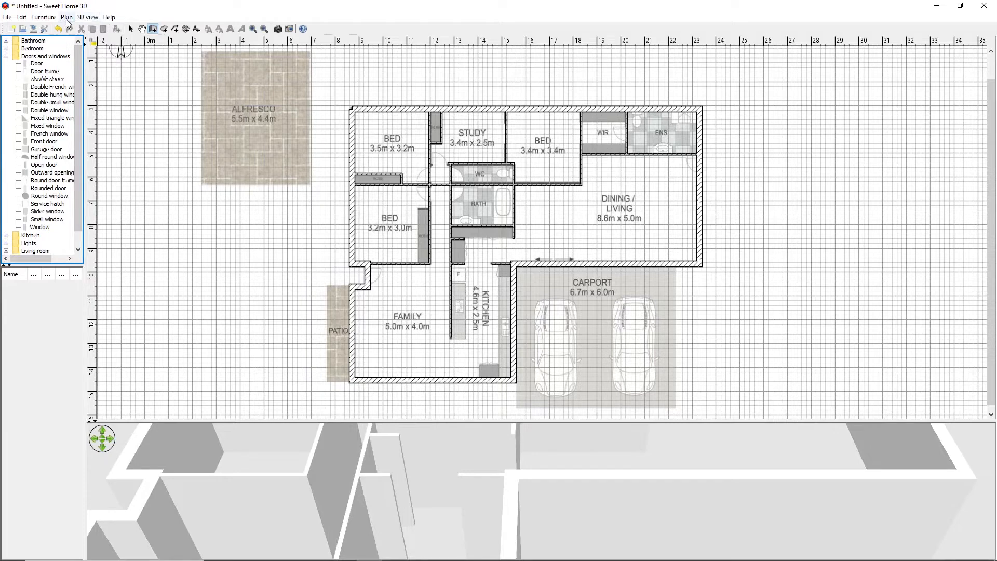
{"action": "left_click", "coordinate": [43, 17]}
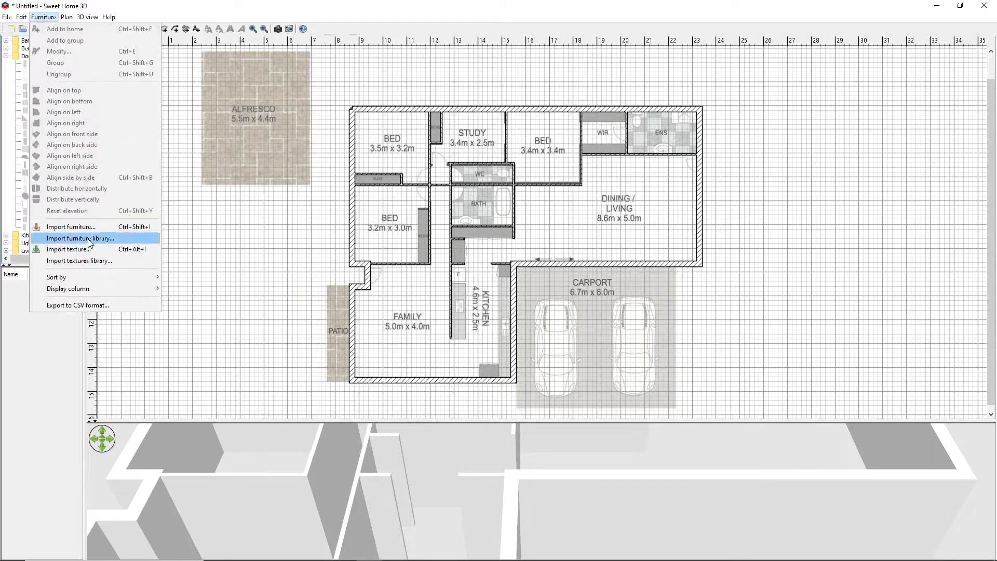
{"action": "left_click", "coordinate": [41, 18]}
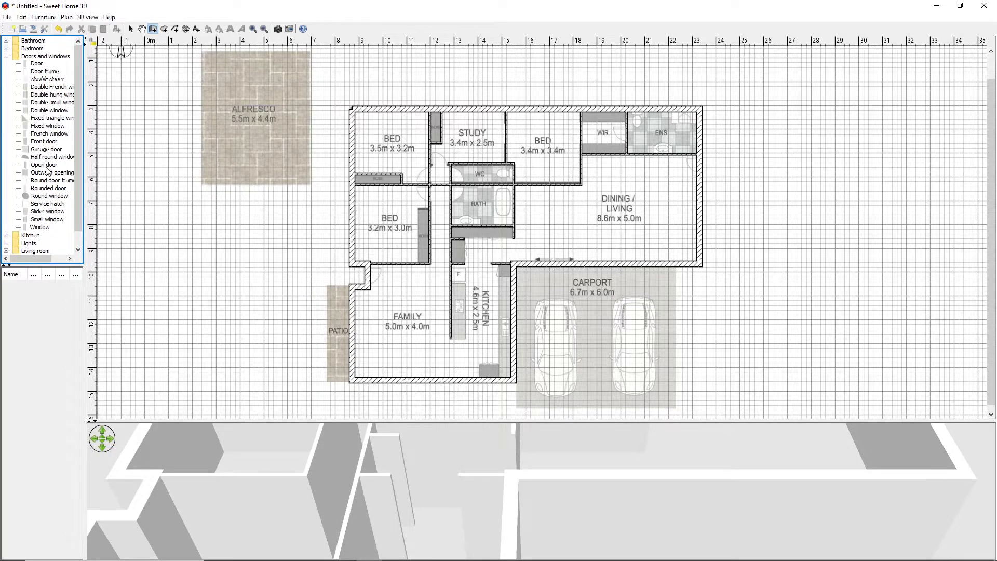
{"action": "mouse_move", "coordinate": [46, 169]}
{"action": "left_click_drag", "start_coordinate": [642, 421], "coordinate": [649, 138]}
{"action": "left_click_drag", "start_coordinate": [580, 301], "coordinate": [639, 432]}
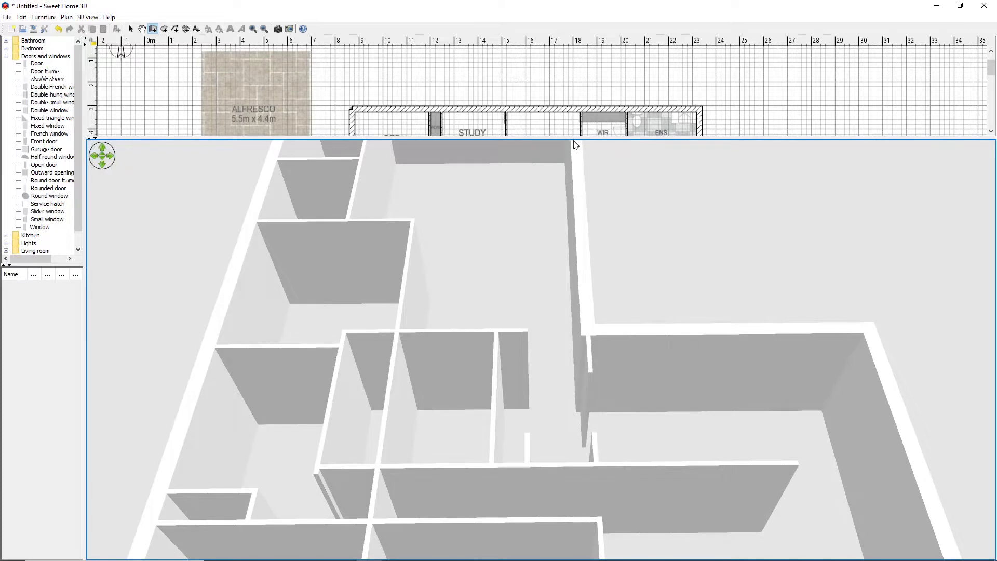
{"action": "left_click_drag", "start_coordinate": [574, 138], "coordinate": [597, 395]}
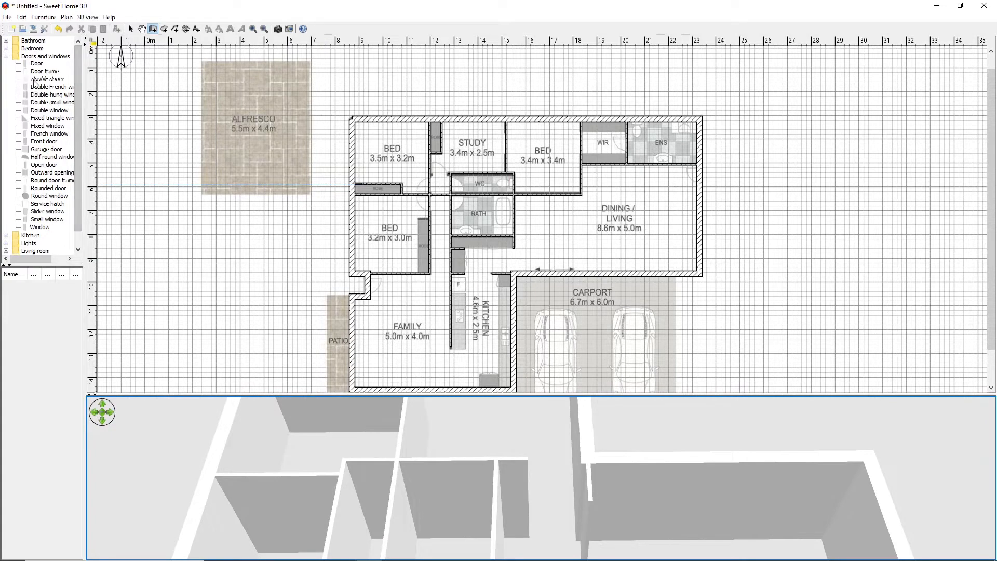
{"action": "mouse_move", "coordinate": [35, 83]}
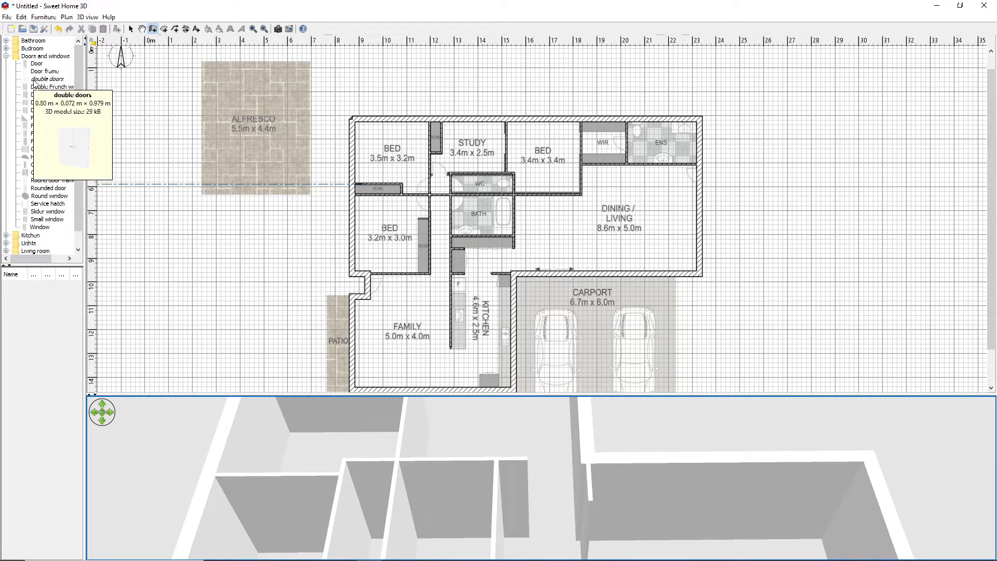
{"action": "mouse_move", "coordinate": [33, 64]}
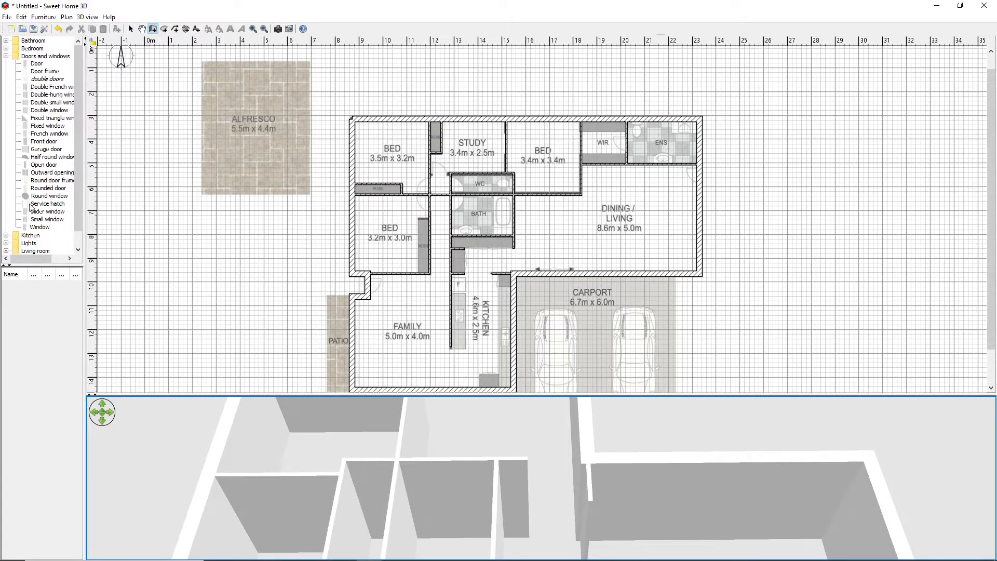
Place an Open door in the wall between the northwest bedroom and the hallway, just above the bedrooms' dividing wall
{"action": "left_click", "coordinate": [35, 166]}
{"action": "left_click_drag", "start_coordinate": [34, 165], "coordinate": [208, 157]}
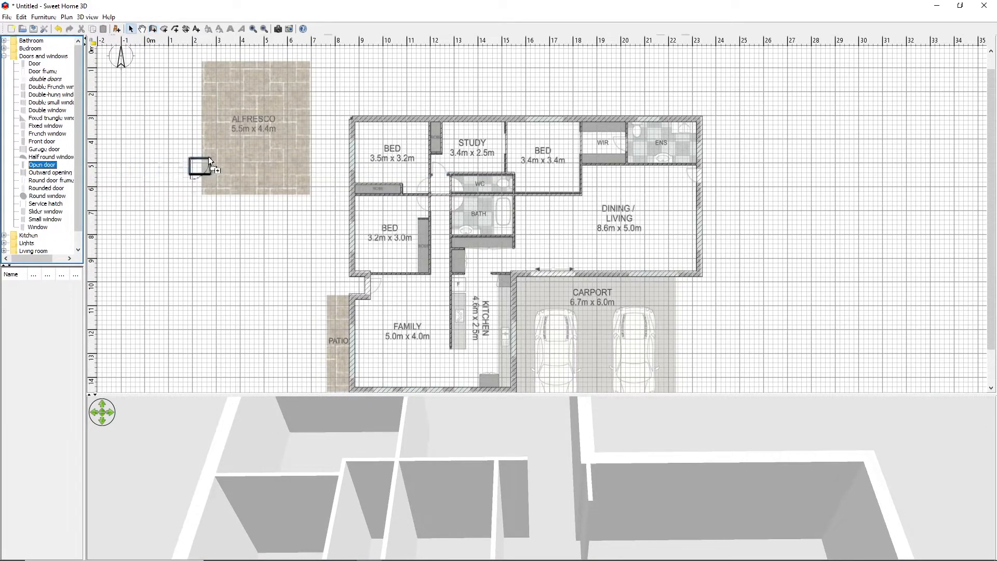
{"action": "left_click_drag", "start_coordinate": [330, 151], "coordinate": [426, 165]}
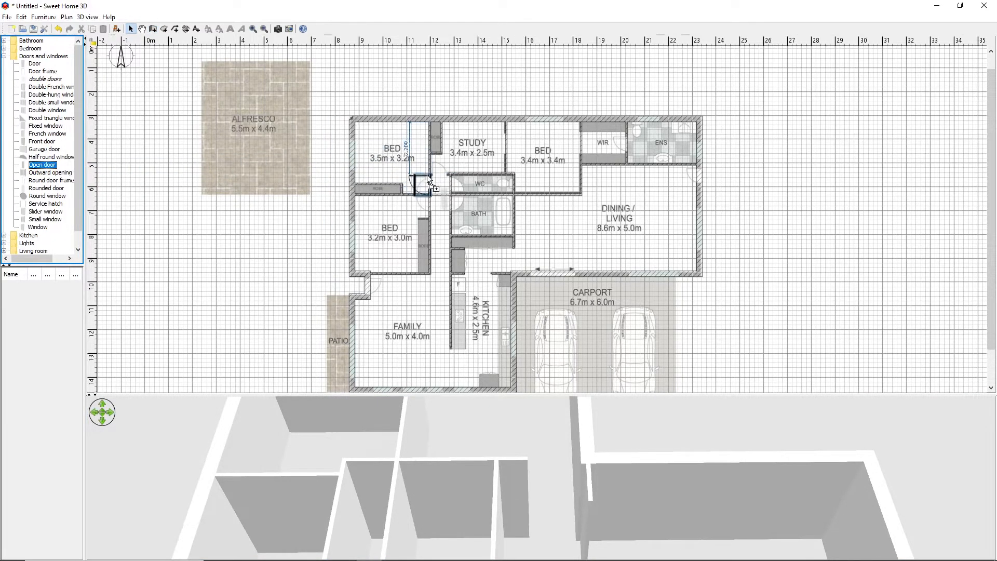
{"action": "left_click_drag", "start_coordinate": [428, 175], "coordinate": [428, 176]}
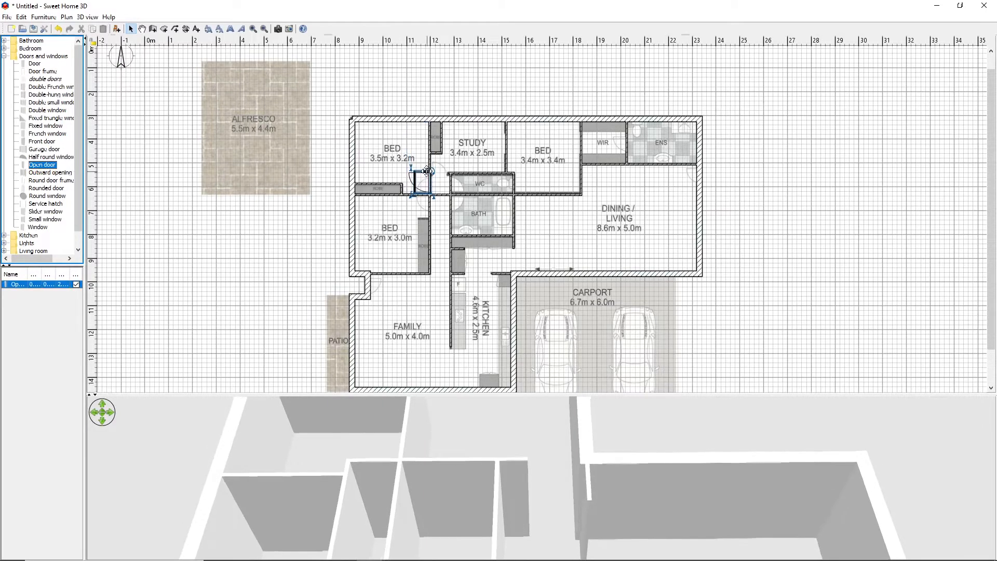
{"action": "left_click", "coordinate": [272, 223]}
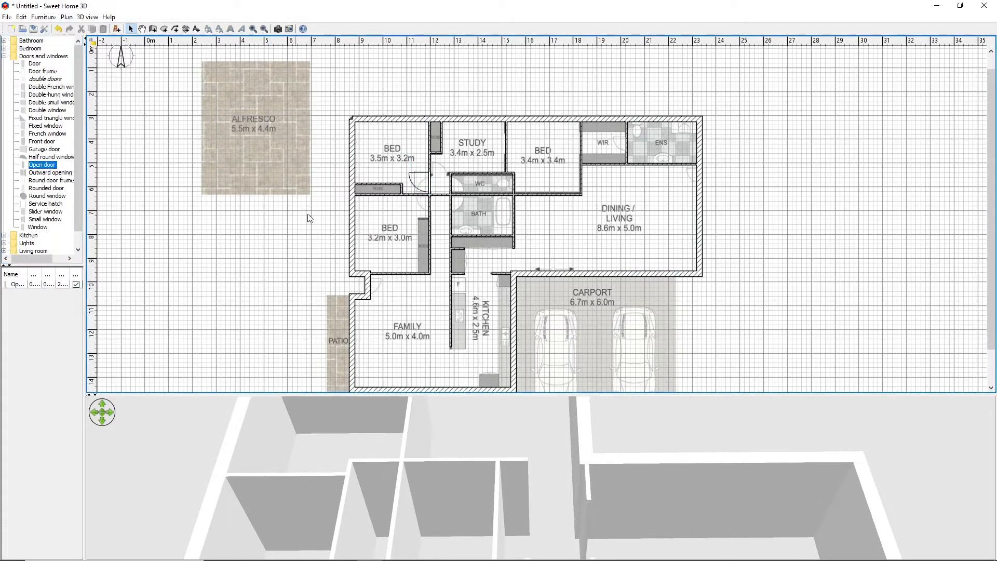
Flip the northwest bedroom's door vertically so that its hinge side matches the floor plan
{"action": "left_click", "coordinate": [429, 181]}
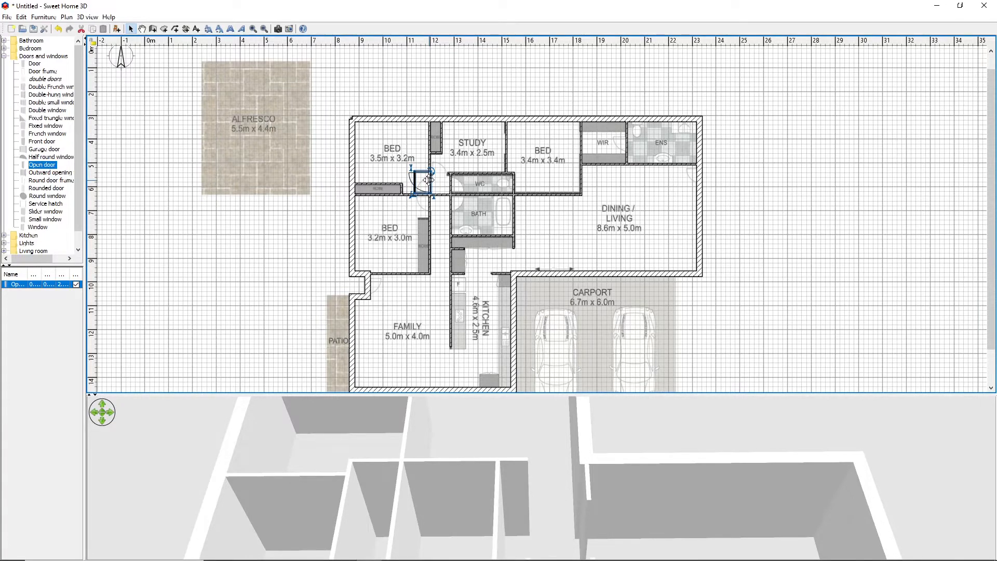
{"action": "right_click", "coordinate": [429, 181]}
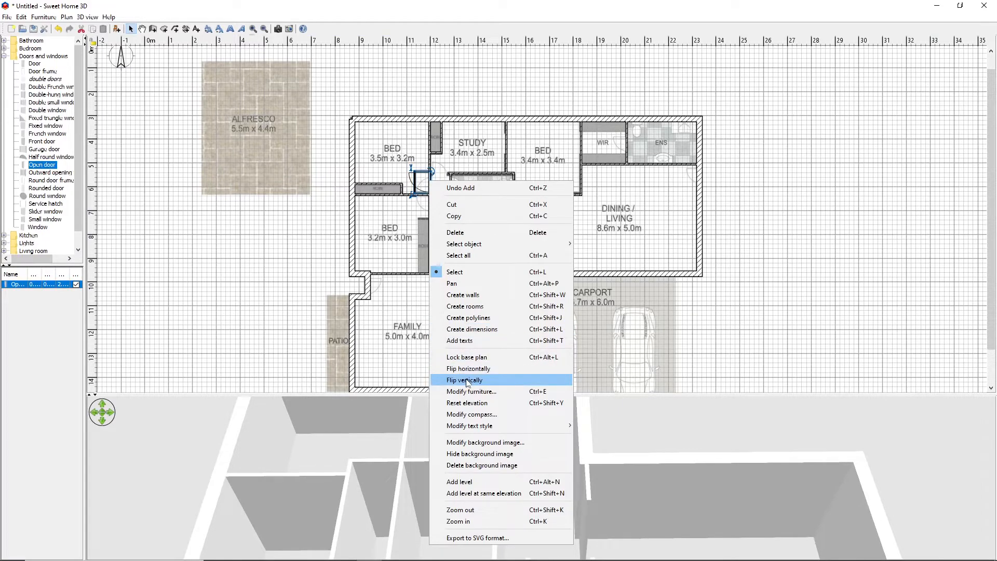
{"action": "left_click", "coordinate": [65, 18]}
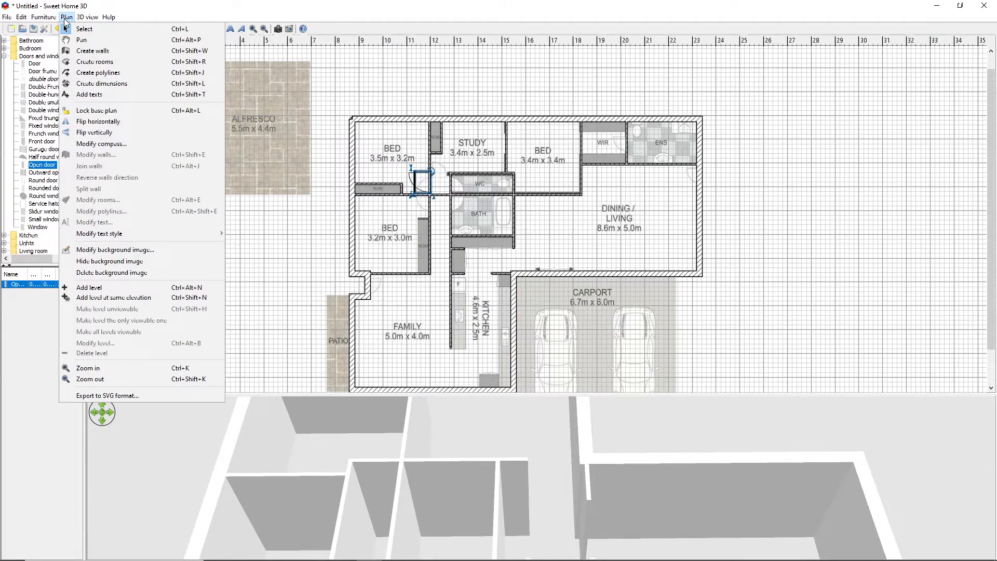
{"action": "mouse_move", "coordinate": [92, 18]}
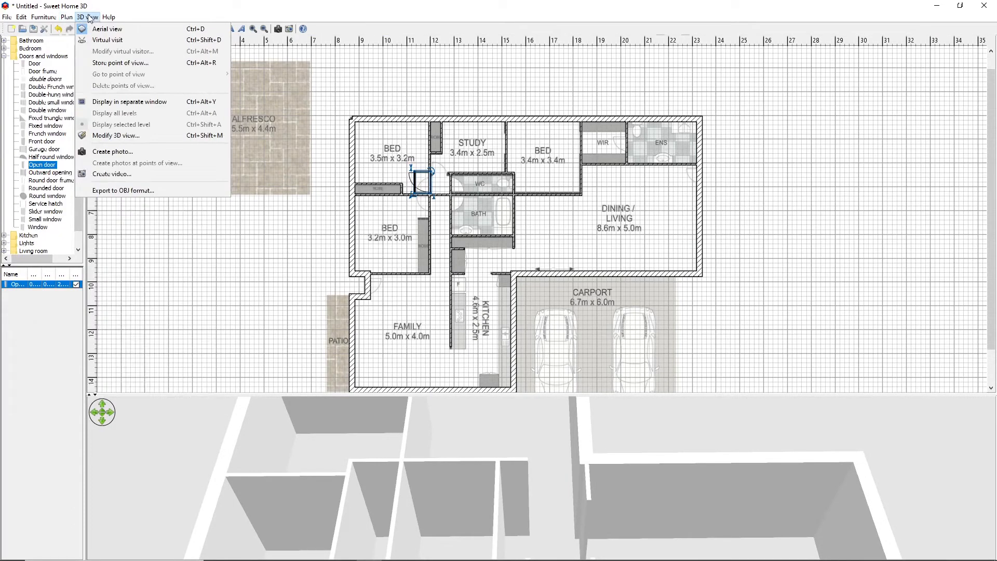
{"action": "mouse_move", "coordinate": [49, 18]}
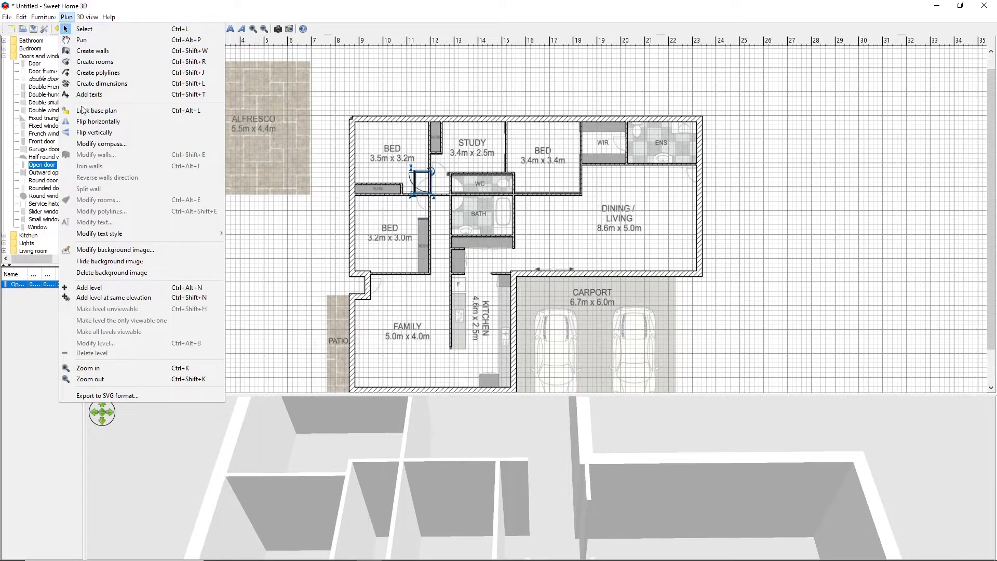
{"action": "left_click", "coordinate": [95, 132]}
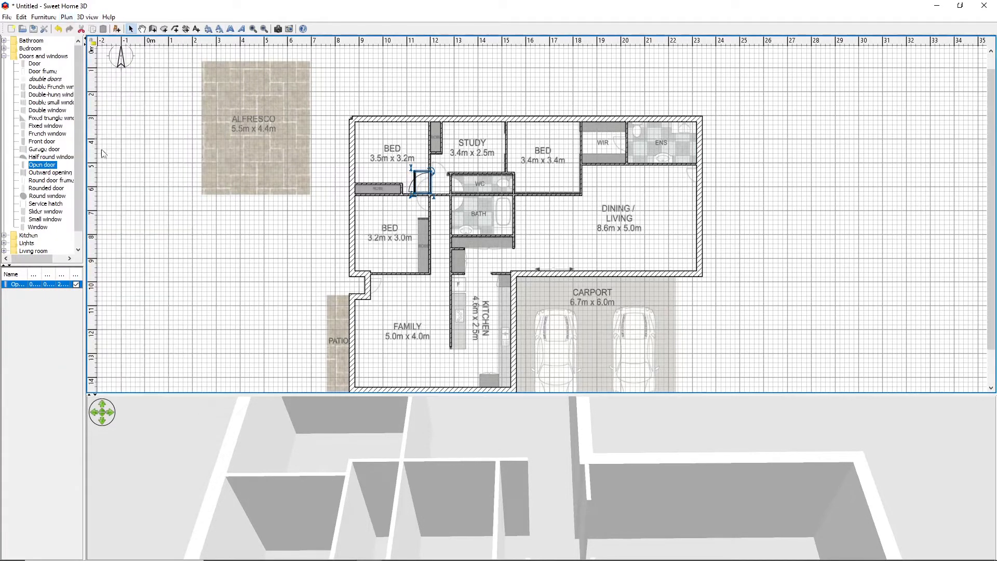
{"action": "left_click", "coordinate": [774, 162]}
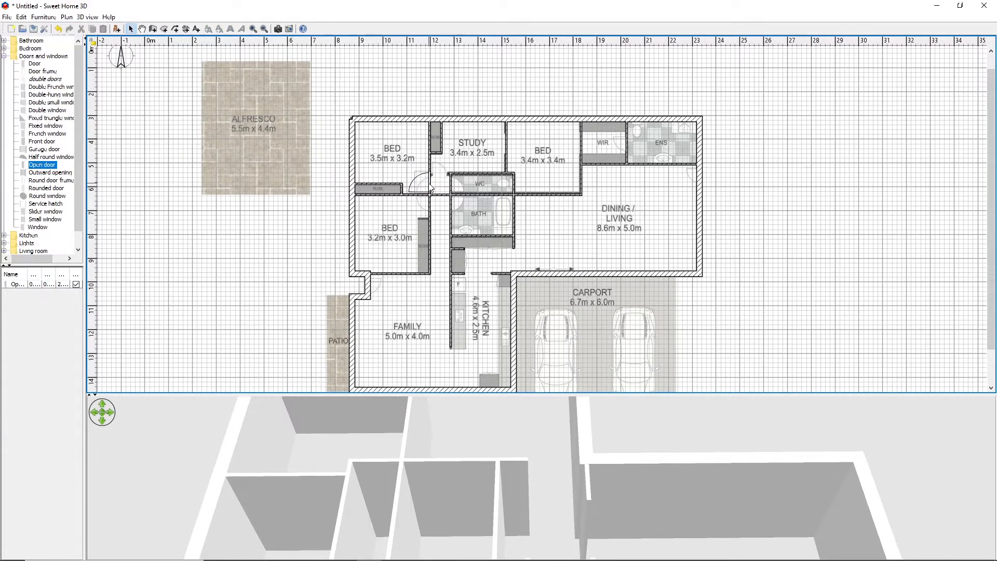
Narrow the northwest bedroom's door to about 0.78 m and inspect it in the 3D view
{"action": "left_click", "coordinate": [428, 183]}
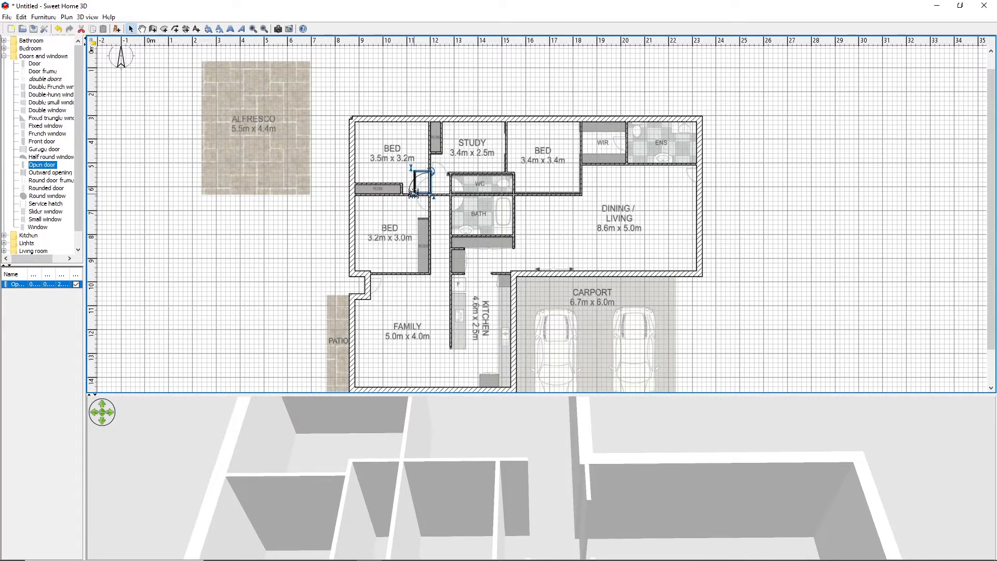
{"action": "left_click_drag", "start_coordinate": [413, 193], "coordinate": [422, 185]}
{"action": "left_click_drag", "start_coordinate": [438, 468], "coordinate": [748, 451]}
{"action": "left_click_drag", "start_coordinate": [679, 393], "coordinate": [679, 264]}
{"action": "left_click_drag", "start_coordinate": [514, 374], "coordinate": [653, 345]}
{"action": "left_click_drag", "start_coordinate": [547, 347], "coordinate": [413, 416]}
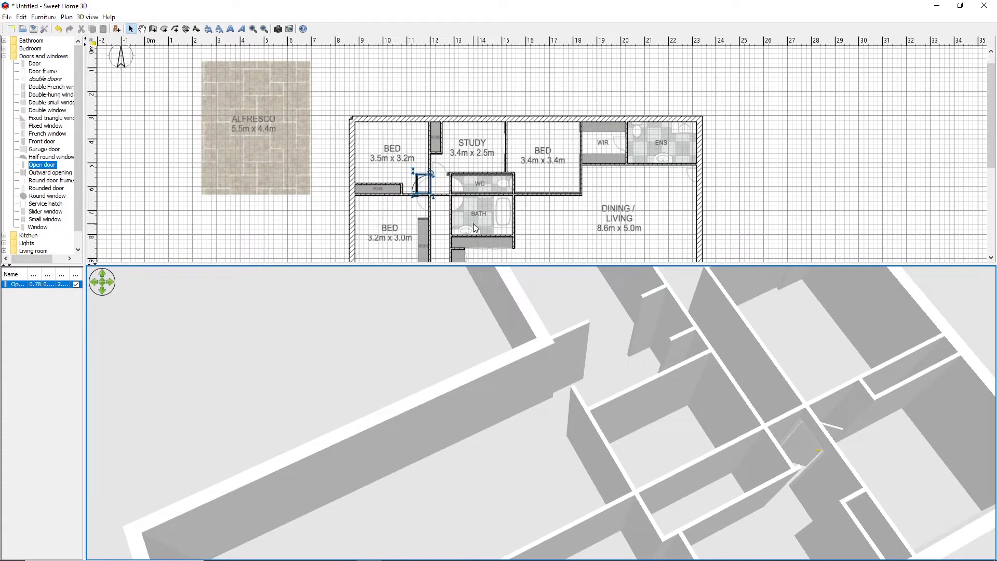
{"action": "left_click_drag", "start_coordinate": [491, 263], "coordinate": [473, 399]}
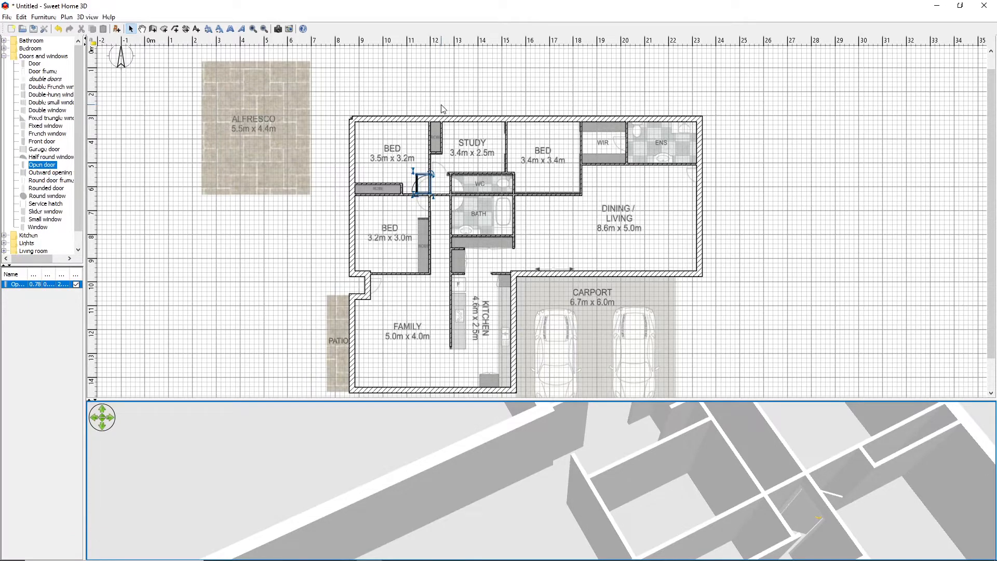
Review the bedroom door's furniture properties and reduce its width to about 0.74 m in the plan
{"action": "right_click", "coordinate": [420, 183]}
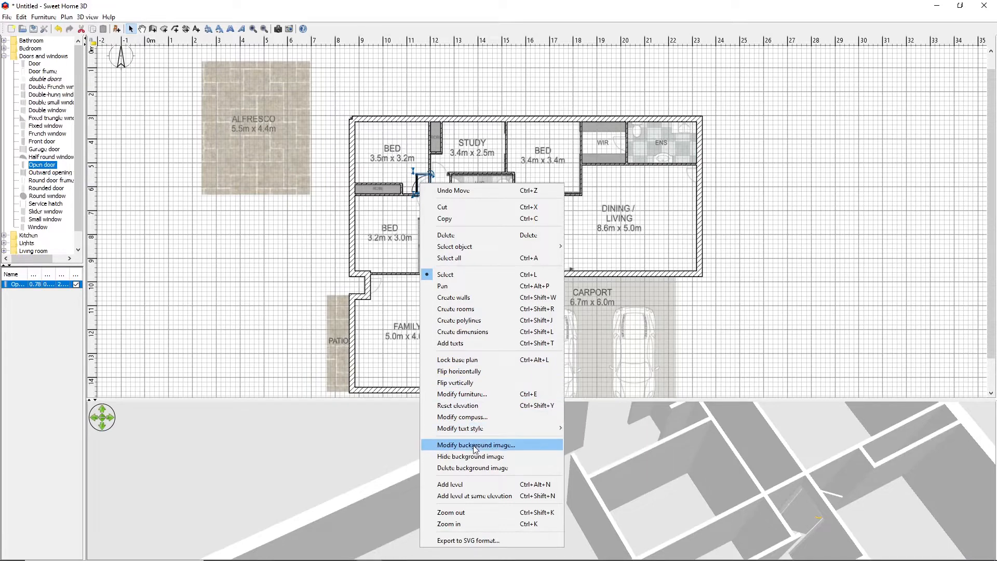
{"action": "left_click", "coordinate": [462, 394]}
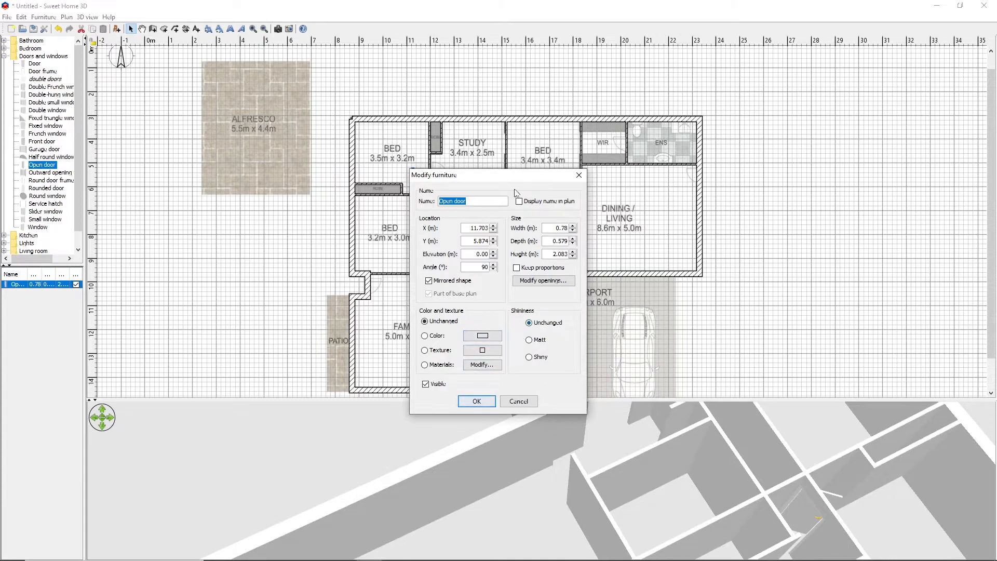
{"action": "left_click", "coordinate": [477, 401]}
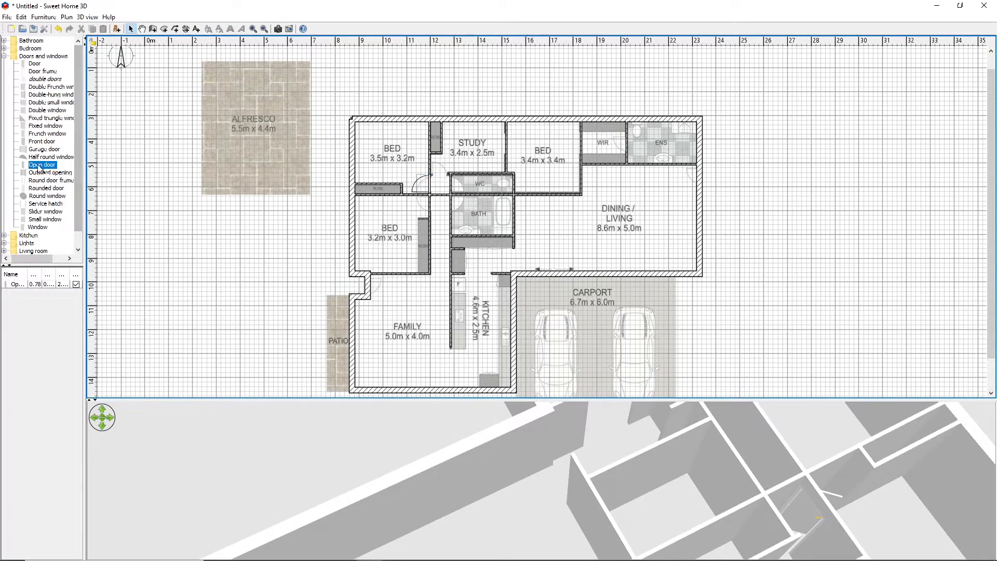
{"action": "left_click", "coordinate": [429, 174]}
{"action": "mouse_move", "coordinate": [429, 173]}
{"action": "left_mouse_down"}
{"action": "mouse_move", "coordinate": [418, 177]}
{"action": "mouse_move", "coordinate": [418, 200]}
{"action": "mouse_move", "coordinate": [422, 176]}
{"action": "left_mouse_up"}
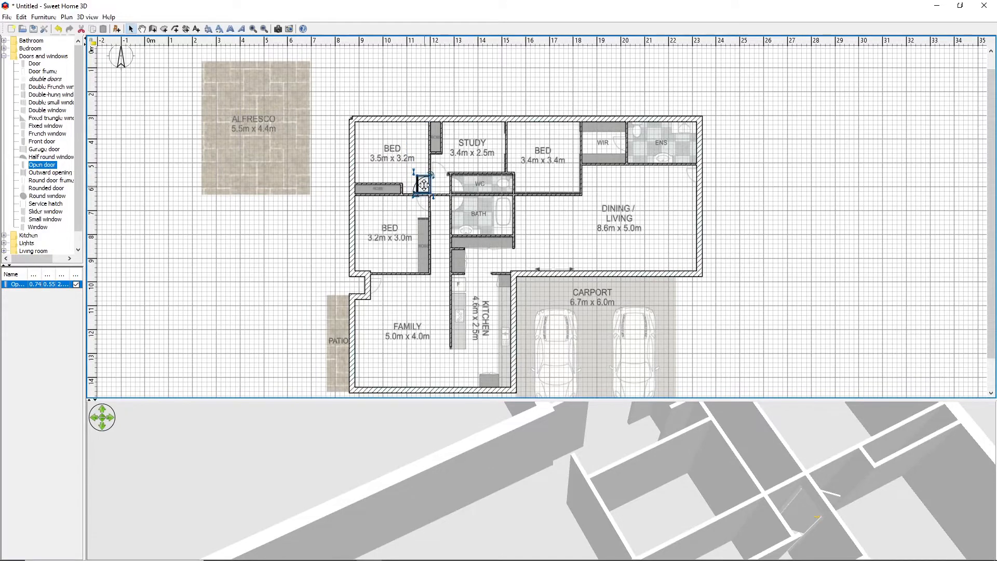
Duplicate the northwest bedroom's door and move the copy to the empty area east of the house
{"action": "right_click", "coordinate": [424, 185]}
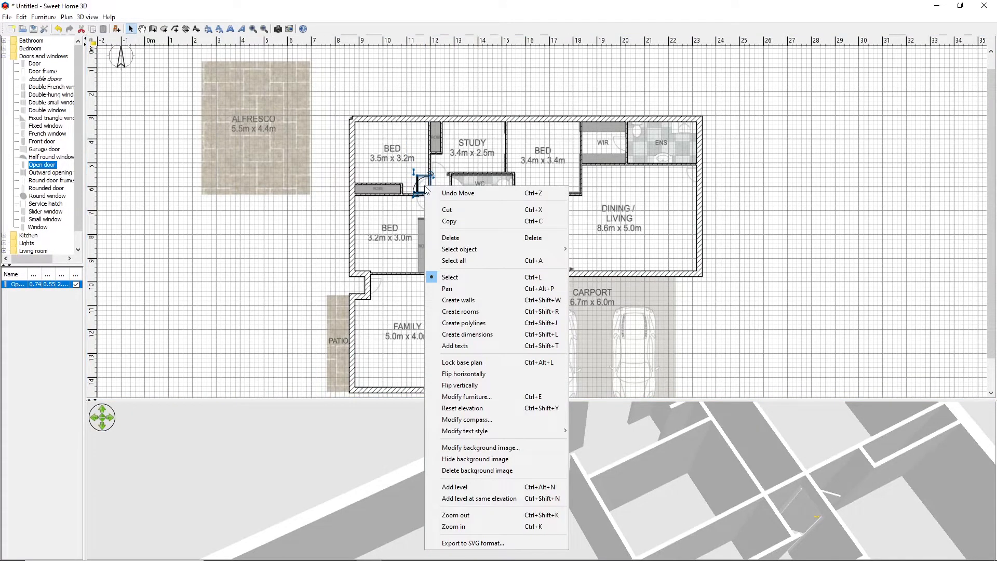
{"action": "left_click", "coordinate": [457, 225]}
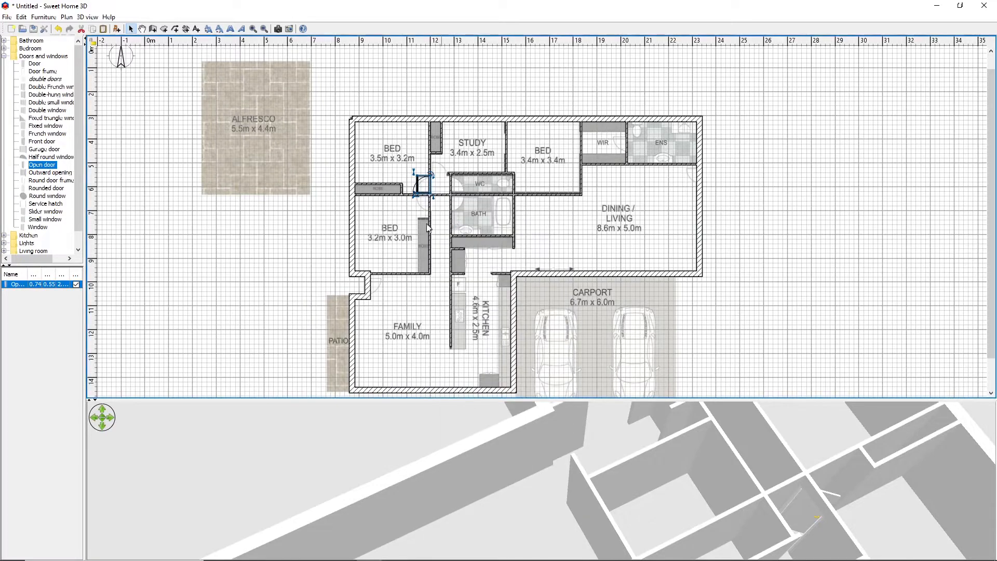
{"action": "right_click", "coordinate": [306, 242]}
{"action": "left_click", "coordinate": [343, 232]}
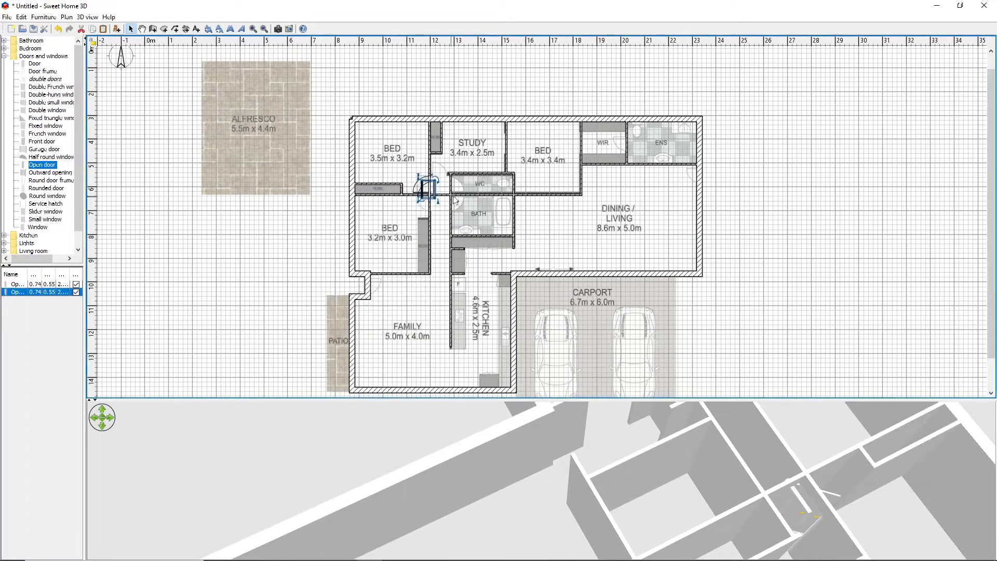
{"action": "left_click_drag", "start_coordinate": [429, 188], "coordinate": [822, 214]}
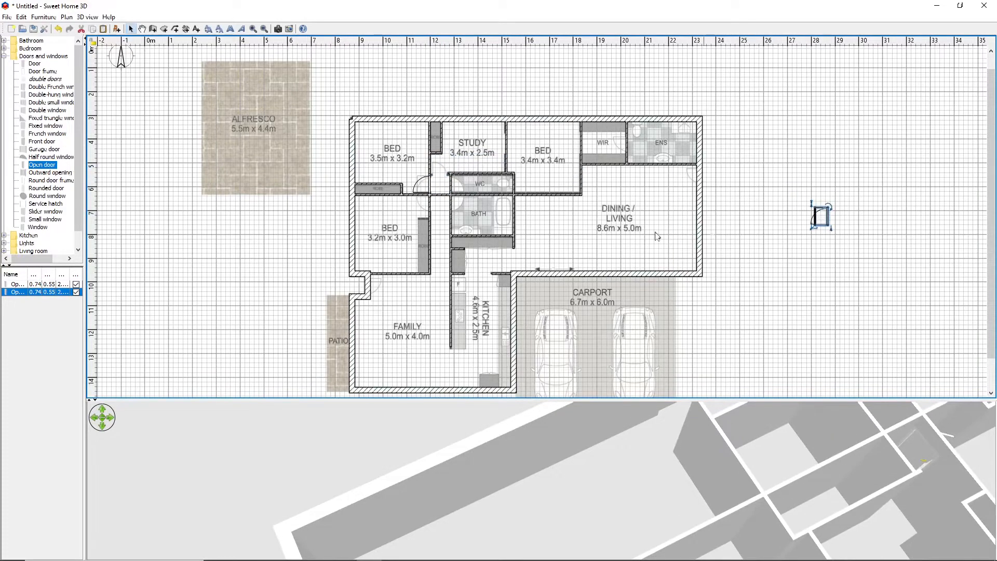
Split the long wall between the two west bedrooms and reposition the joint between its halves at the hallway's east side
{"action": "left_click", "coordinate": [440, 194]}
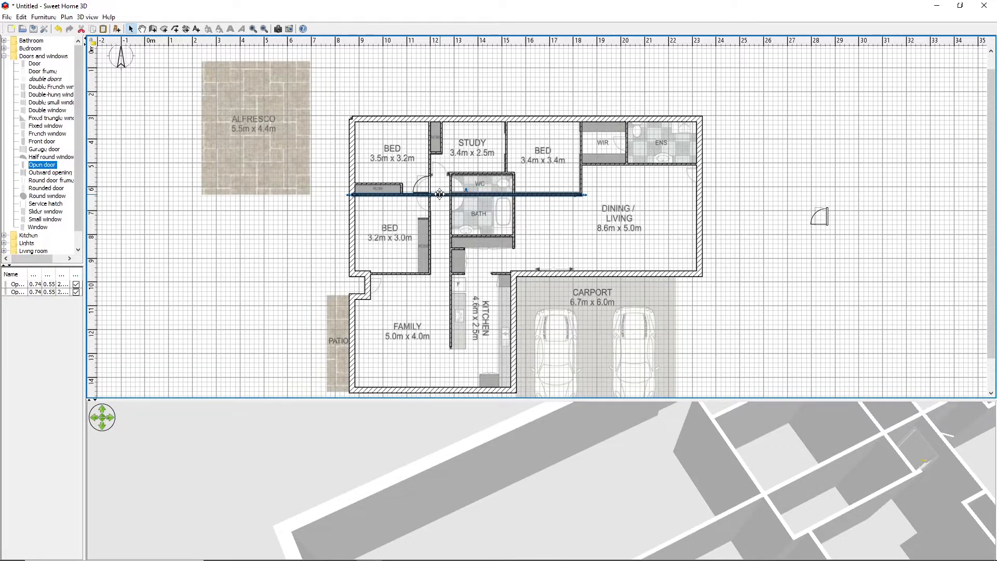
{"action": "right_click", "coordinate": [440, 194]}
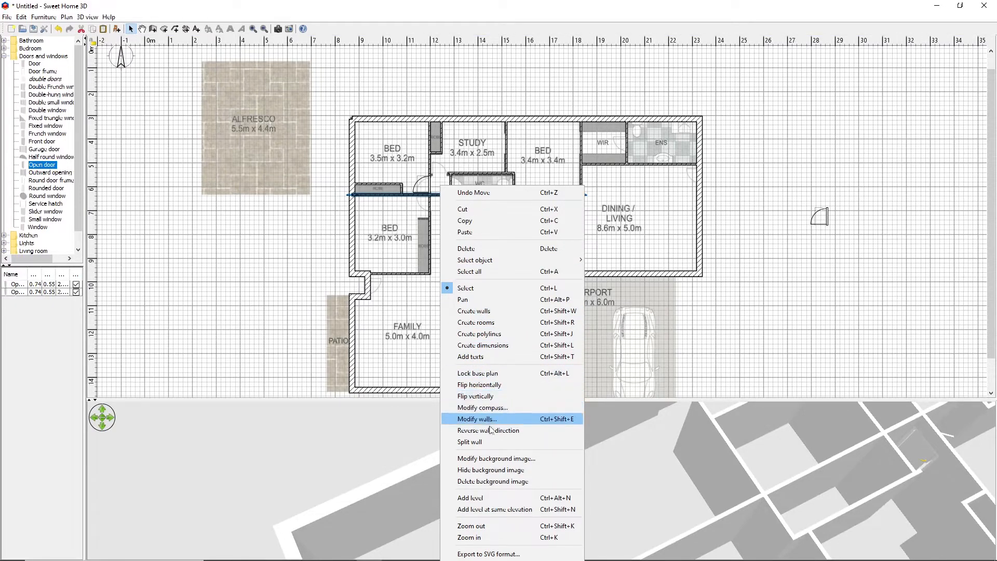
{"action": "left_click", "coordinate": [482, 444]}
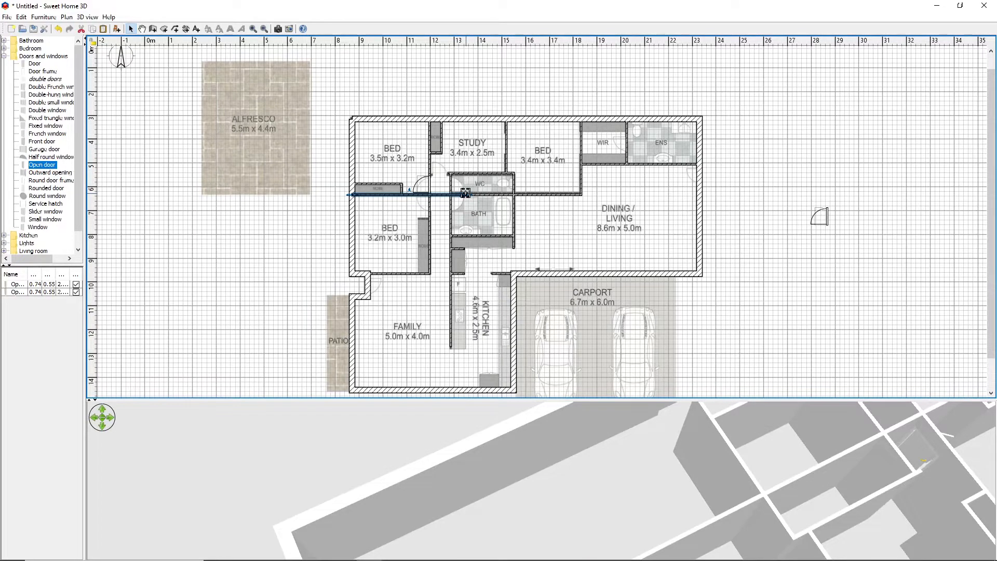
{"action": "left_click_drag", "start_coordinate": [469, 195], "coordinate": [428, 192]}
{"action": "left_click", "coordinate": [431, 195]}
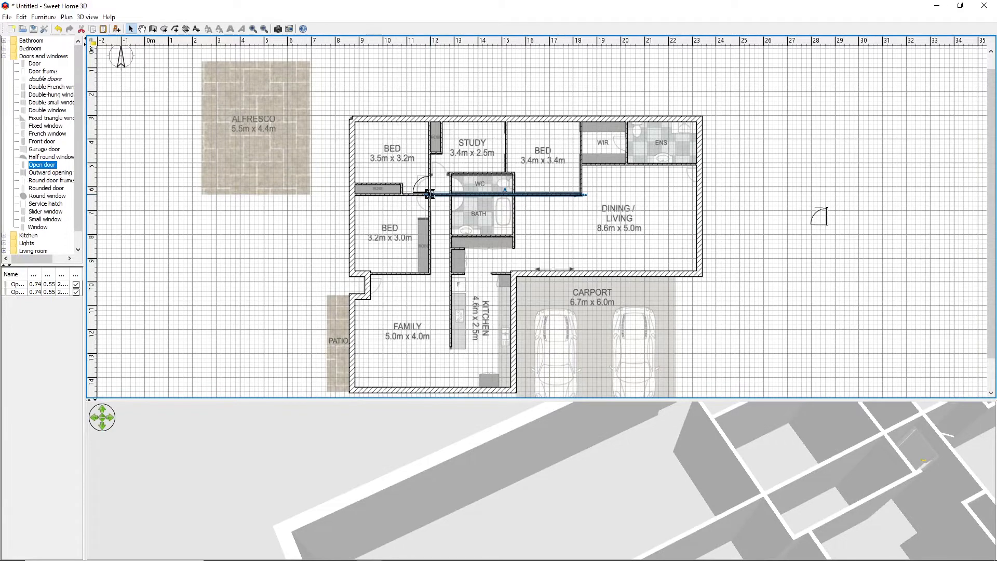
{"action": "left_click_drag", "start_coordinate": [430, 194], "coordinate": [451, 195]}
{"action": "left_click", "coordinate": [746, 180]}
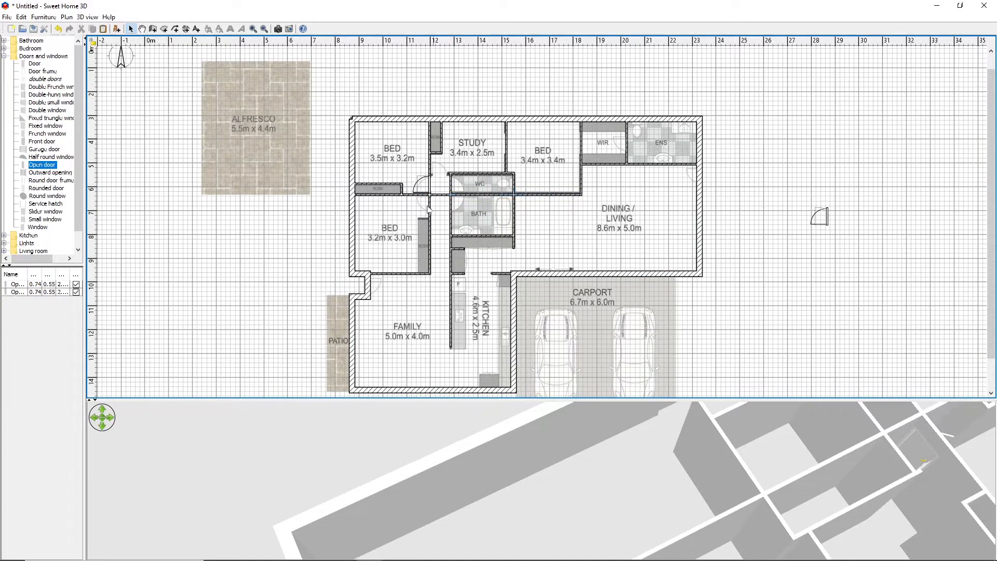
Delete the western half of the split wall, which crosses the hallway
{"action": "right_click", "coordinate": [438, 198]}
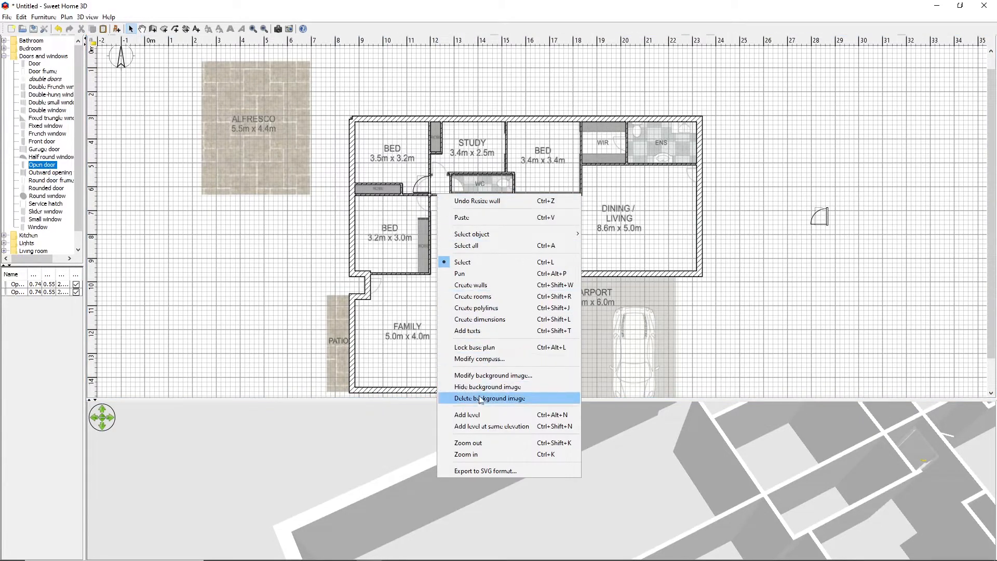
{"action": "mouse_move", "coordinate": [473, 234]}
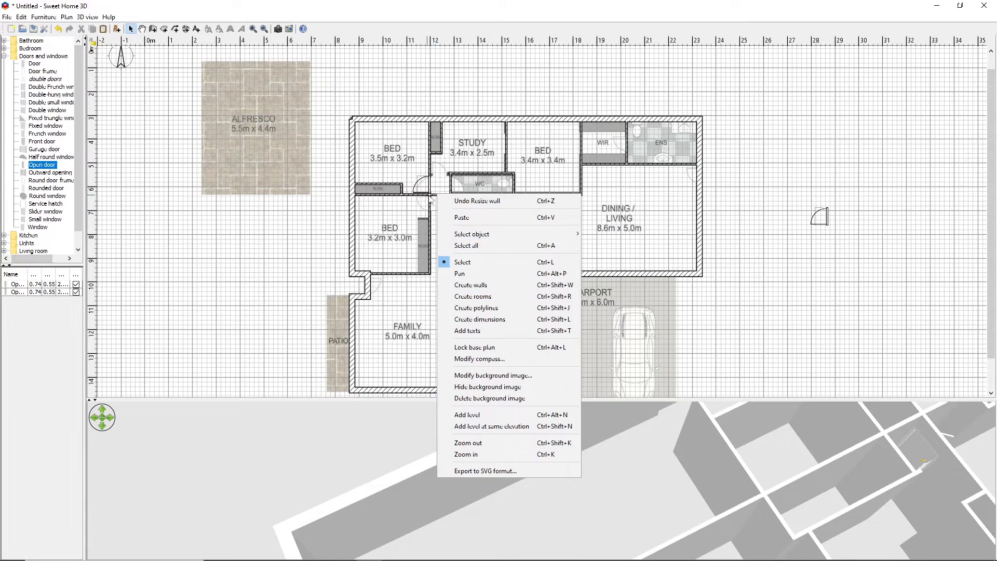
{"action": "left_click", "coordinate": [435, 196]}
{"action": "left_click", "coordinate": [440, 193]}
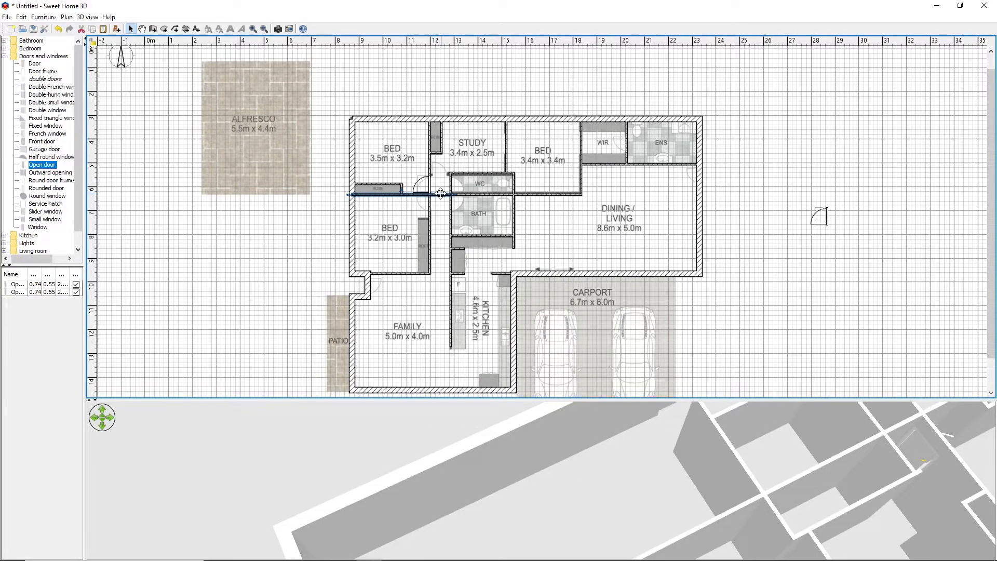
{"action": "right_click", "coordinate": [440, 195]}
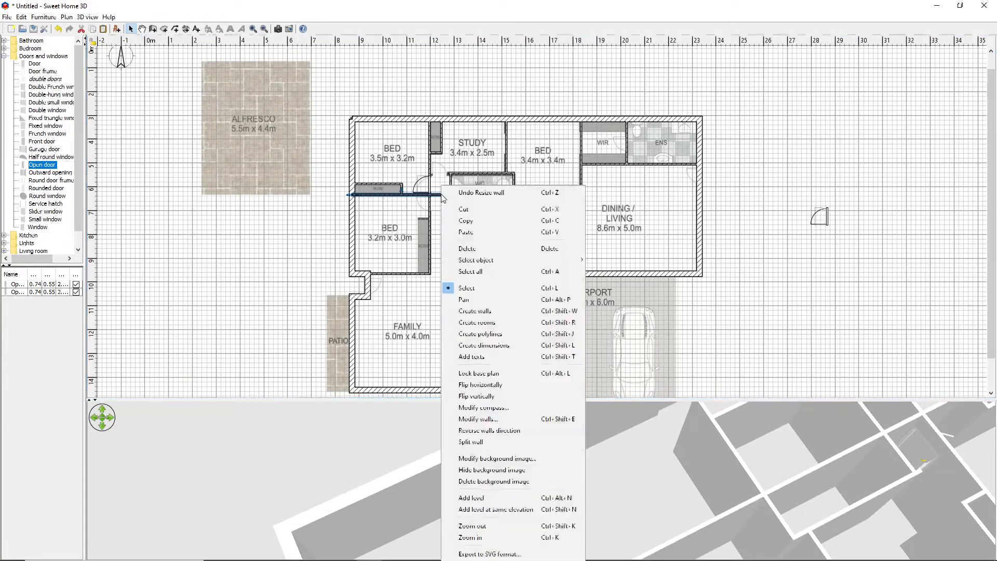
{"action": "left_click", "coordinate": [469, 250]}
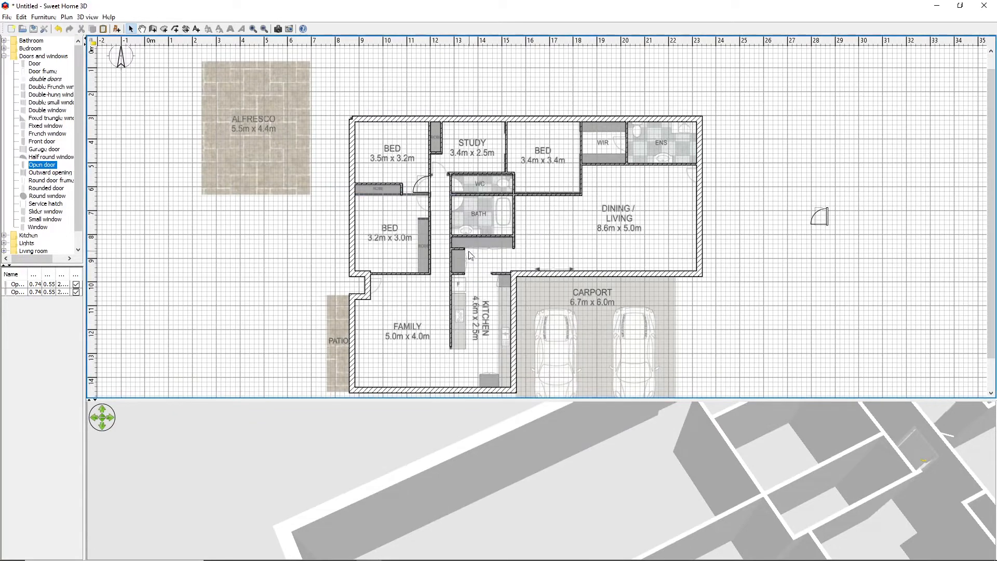
{"action": "right_click", "coordinate": [414, 195]}
{"action": "left_click", "coordinate": [792, 417]}
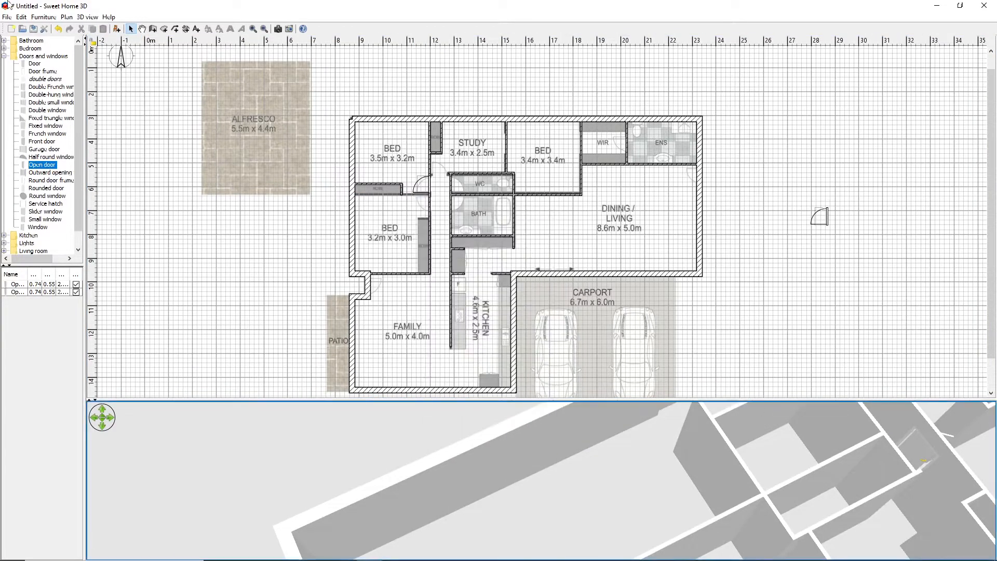
Draw a wall about 3.12 m long between the two west bedrooms, from the outer west wall to the hallway's west side
{"action": "left_click", "coordinate": [152, 29]}
{"action": "left_click", "coordinate": [353, 193]}
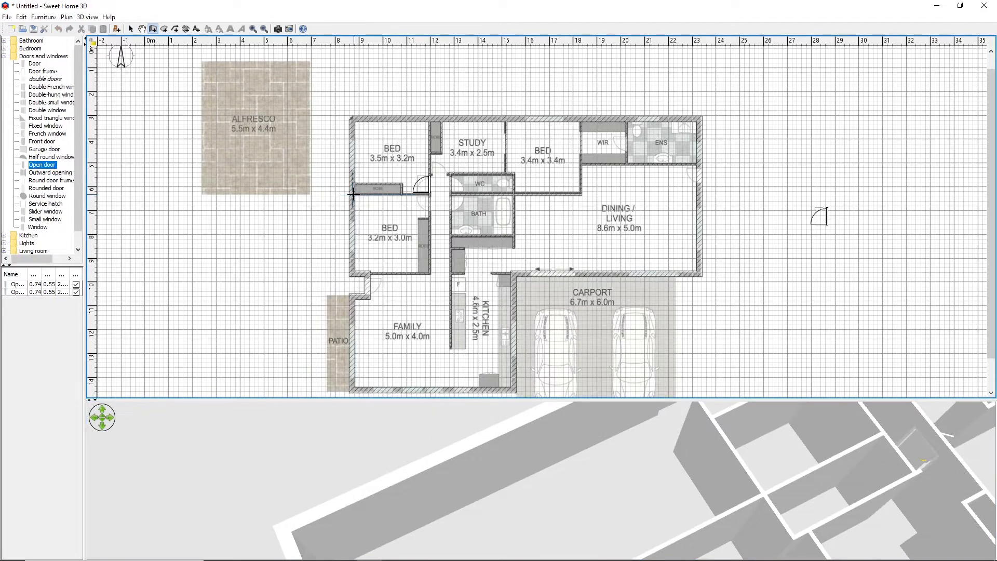
{"action": "double_click", "coordinate": [429, 193]}
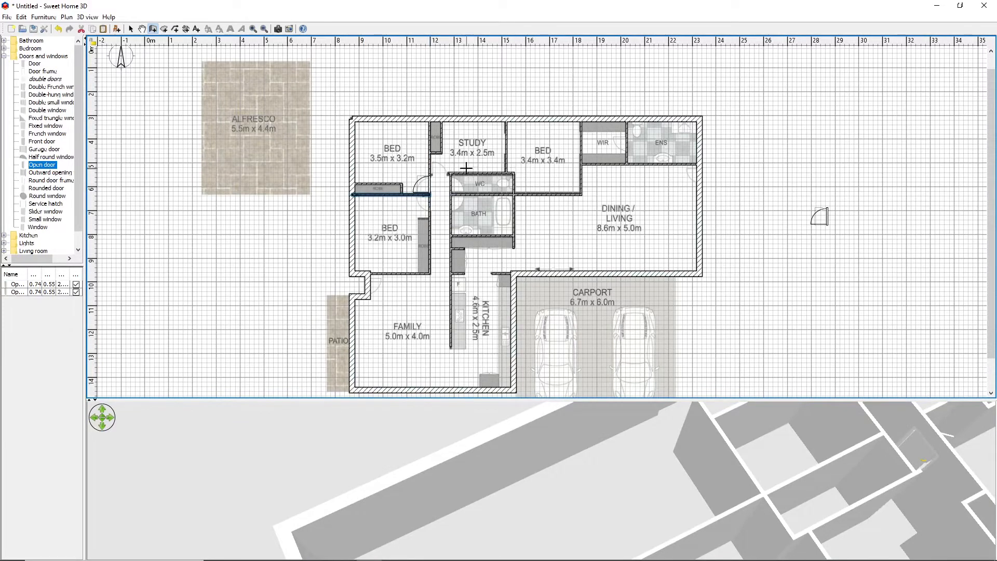
Draw a wall about 0.9 m long across the hallway's north end, closing the gap at the study entrance
{"action": "left_click", "coordinate": [430, 194]}
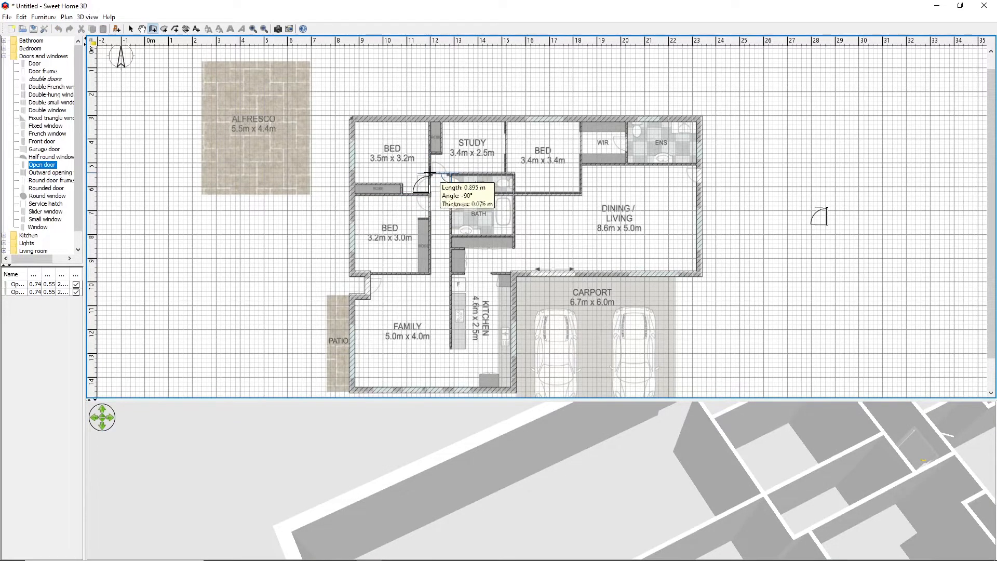
{"action": "double_click", "coordinate": [430, 173]}
{"action": "right_click", "coordinate": [430, 174]}
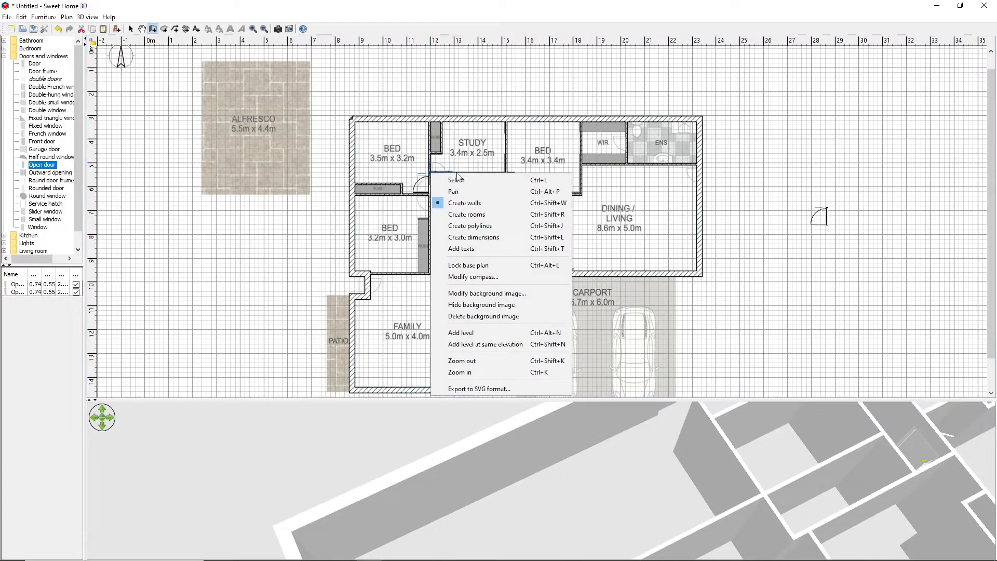
{"action": "left_click", "coordinate": [841, 195]}
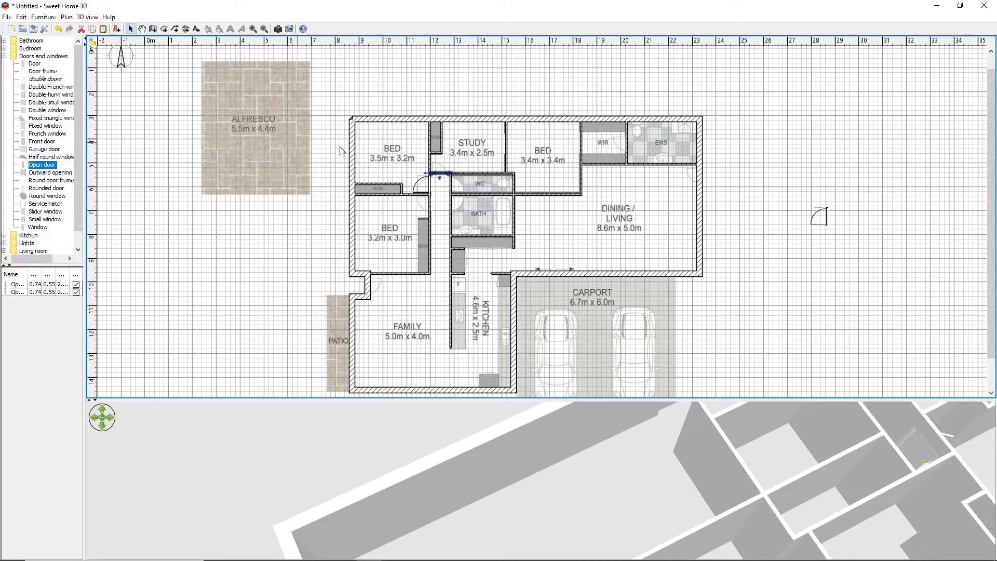
Move the duplicated door from east of the house into the short wall at the study entrance and align it there
{"action": "left_click", "coordinate": [827, 219]}
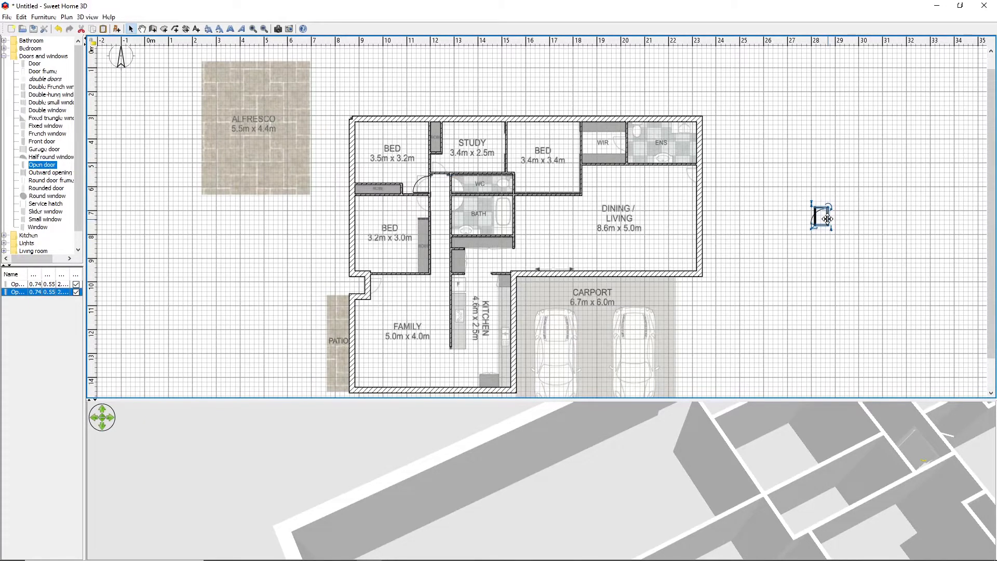
{"action": "mouse_move", "coordinate": [828, 219]}
{"action": "left_mouse_down"}
{"action": "mouse_move", "coordinate": [475, 185]}
{"action": "mouse_move", "coordinate": [453, 163]}
{"action": "mouse_move", "coordinate": [443, 171]}
{"action": "left_mouse_up"}
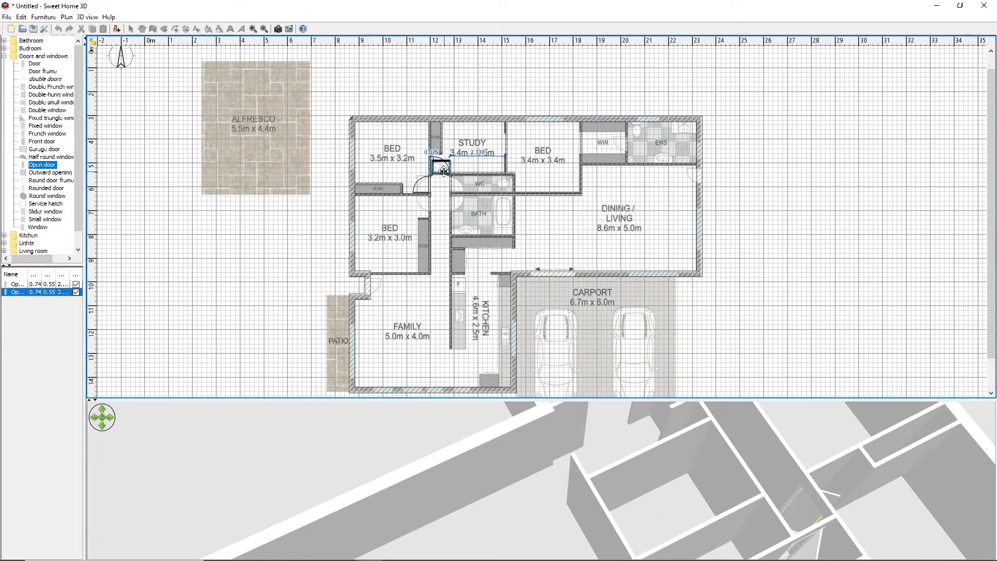
{"action": "left_click", "coordinate": [751, 207]}
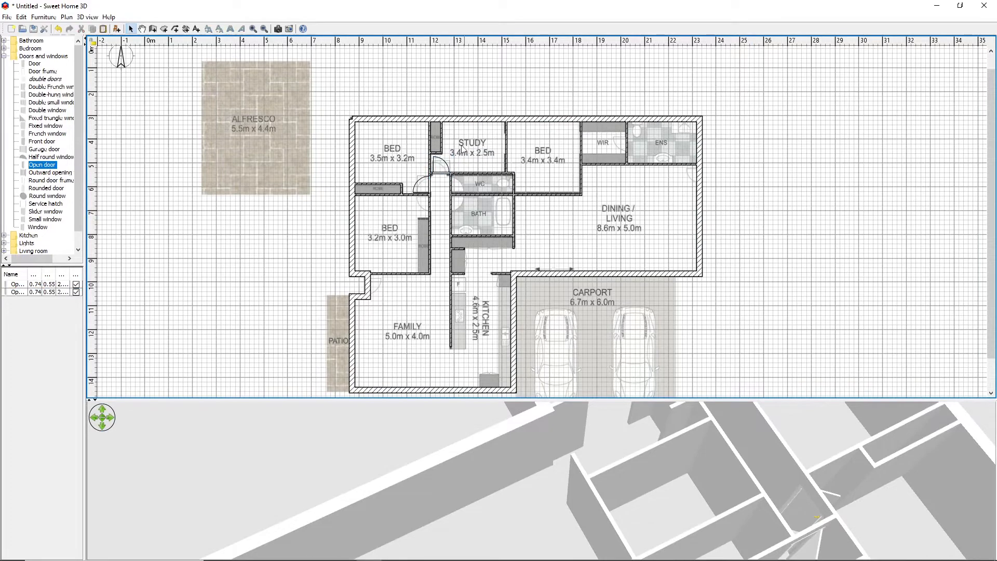
{"action": "left_click", "coordinate": [440, 169]}
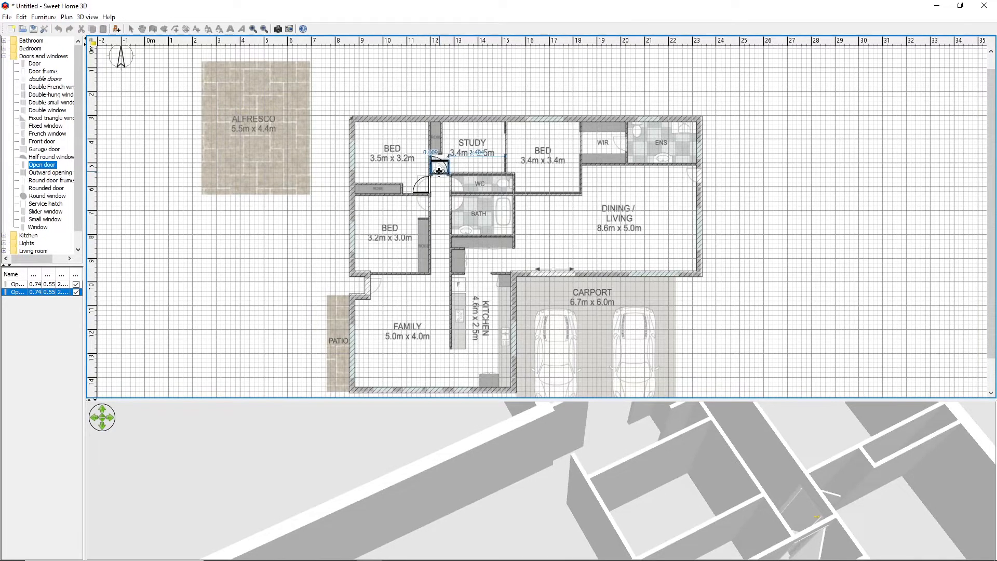
{"action": "left_click_drag", "start_coordinate": [440, 169], "coordinate": [440, 170]}
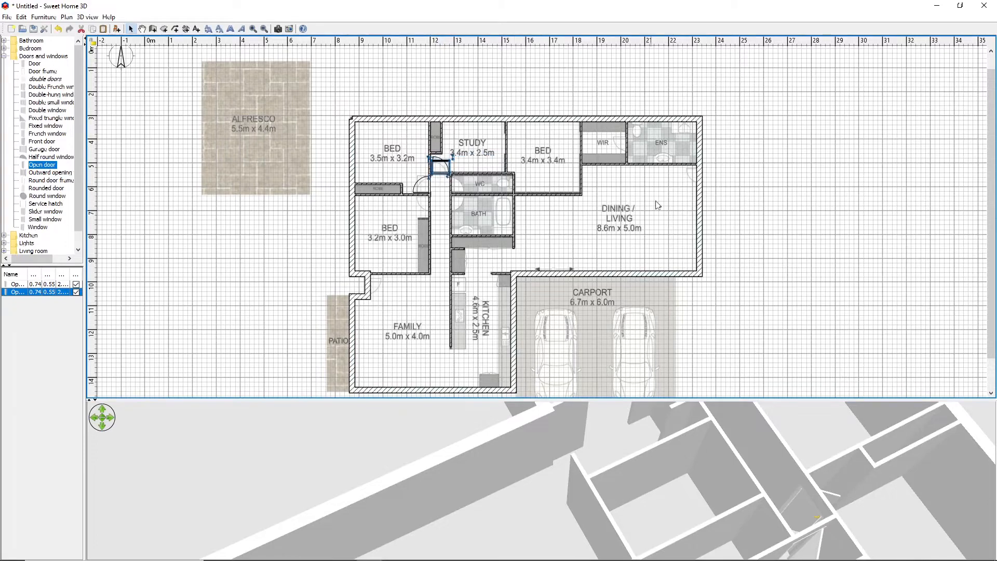
Paste another copy of the door and place it in the WC's hallway wall
{"action": "right_click", "coordinate": [279, 237]}
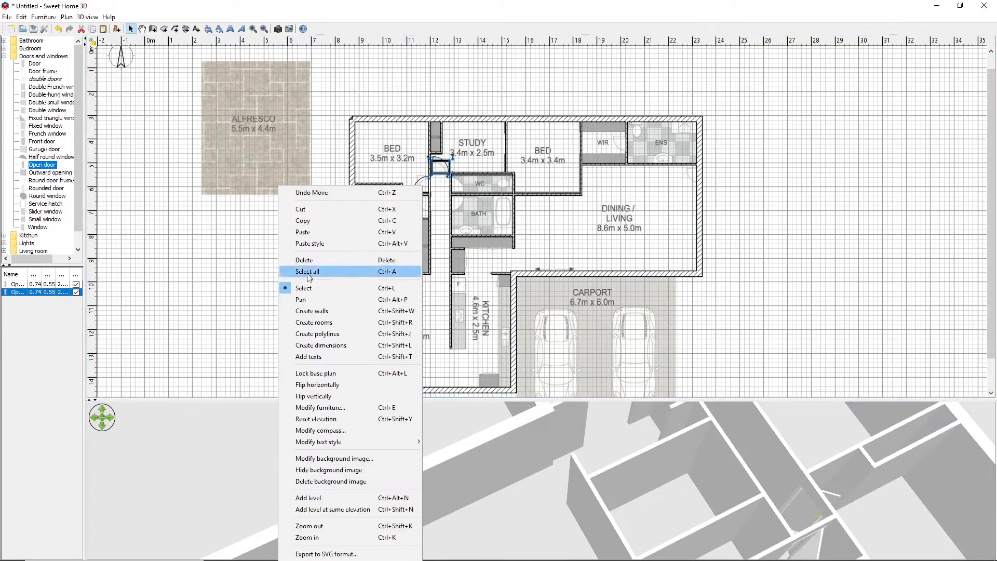
{"action": "left_click", "coordinate": [311, 232]}
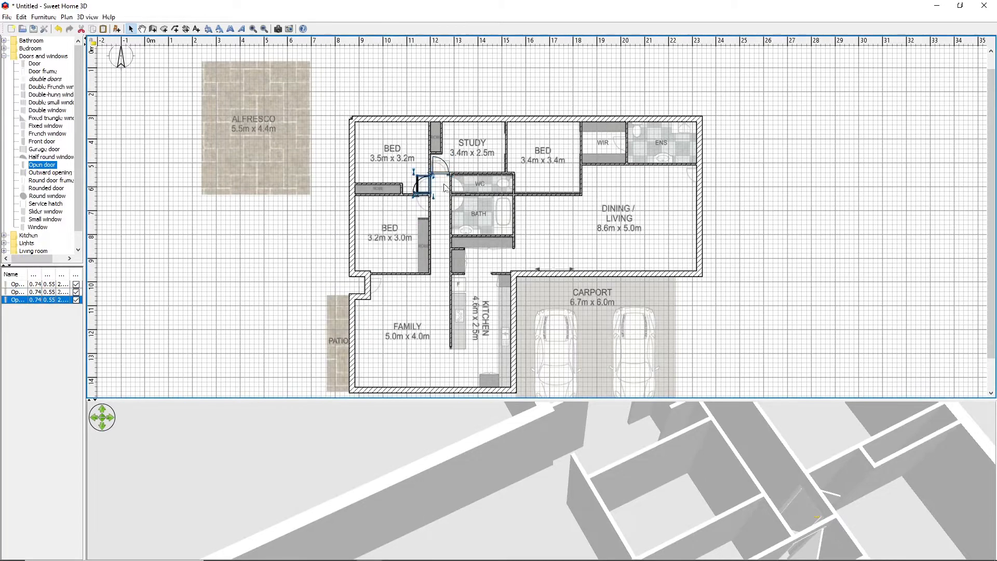
{"action": "left_click_drag", "start_coordinate": [427, 182], "coordinate": [456, 181]}
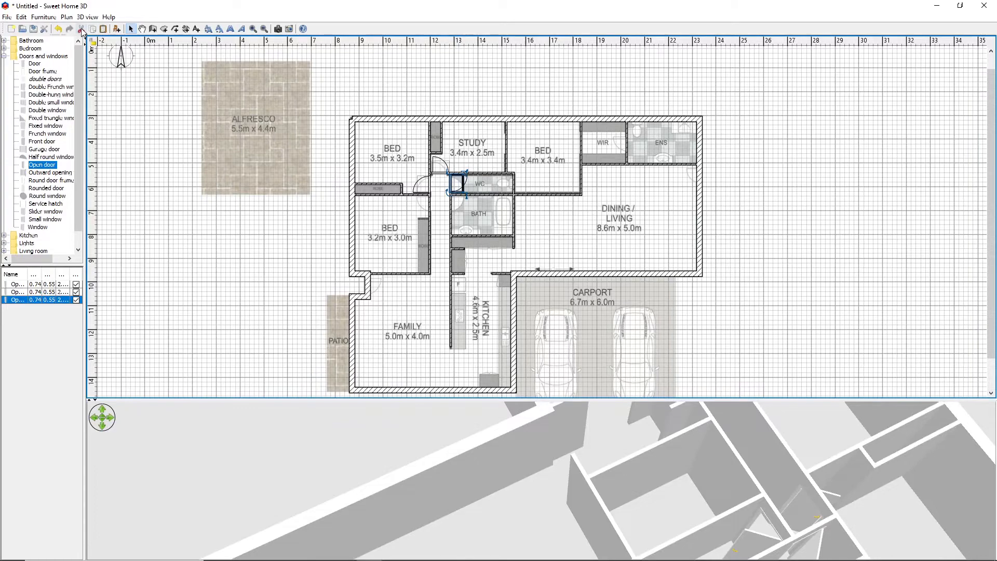
Paste another copy of the door and place it in the bathroom's hallway wall
{"action": "right_click", "coordinate": [297, 234]}
{"action": "left_click", "coordinate": [331, 234]}
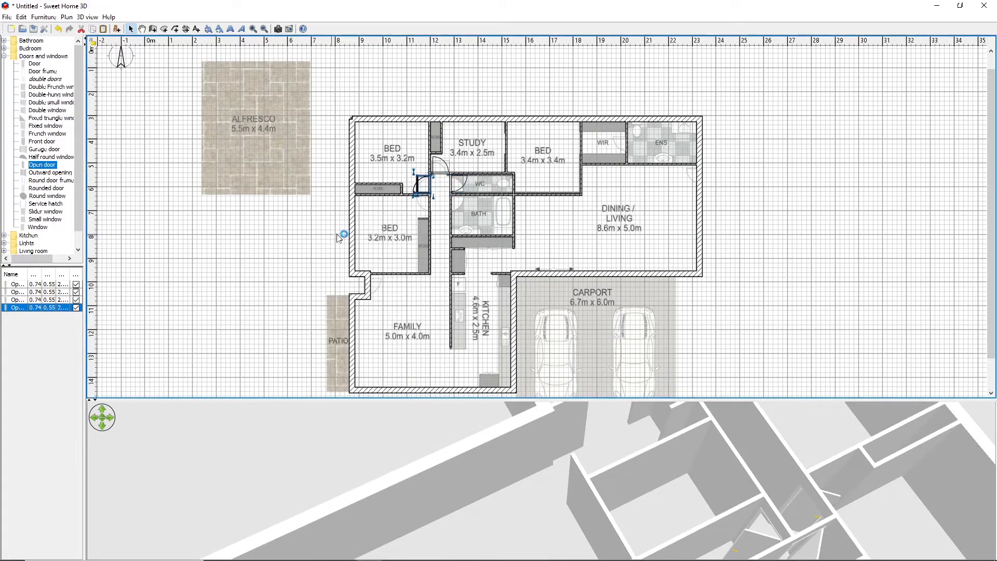
{"action": "left_click_drag", "start_coordinate": [341, 237], "coordinate": [458, 202]}
{"action": "left_click", "coordinate": [338, 223]}
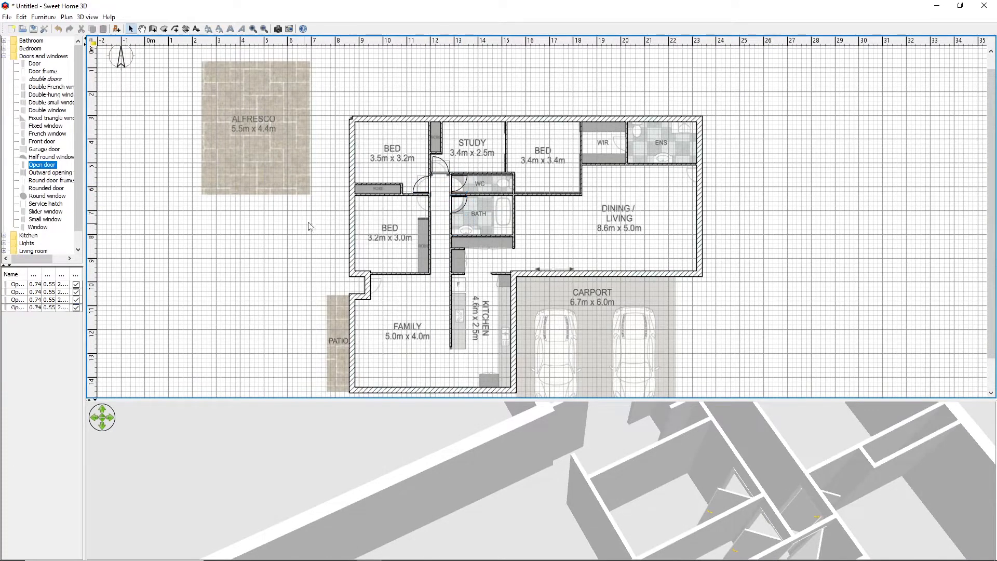
Flip the WC door vertically
{"action": "right_click", "coordinate": [454, 184]}
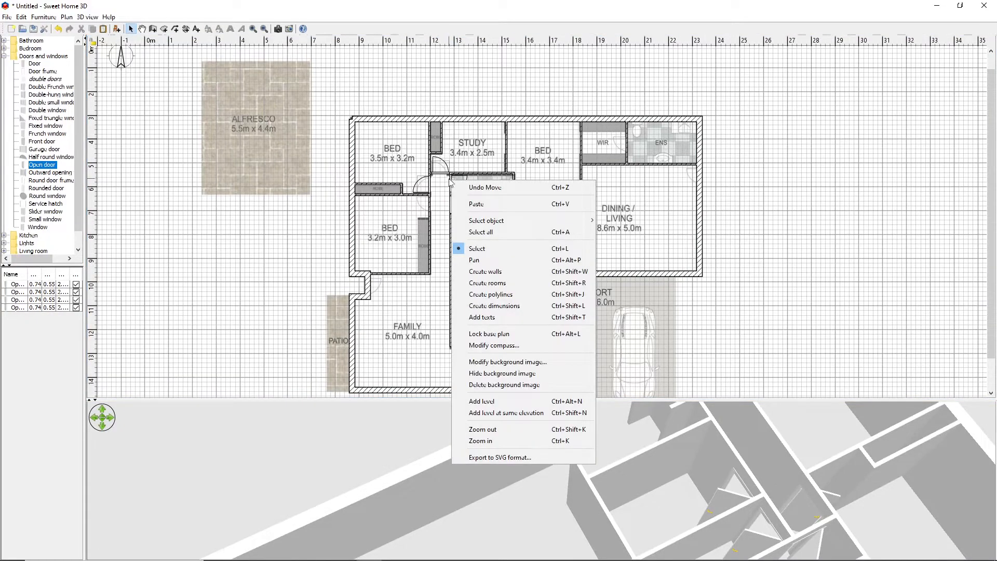
{"action": "key", "text": "Escape"}
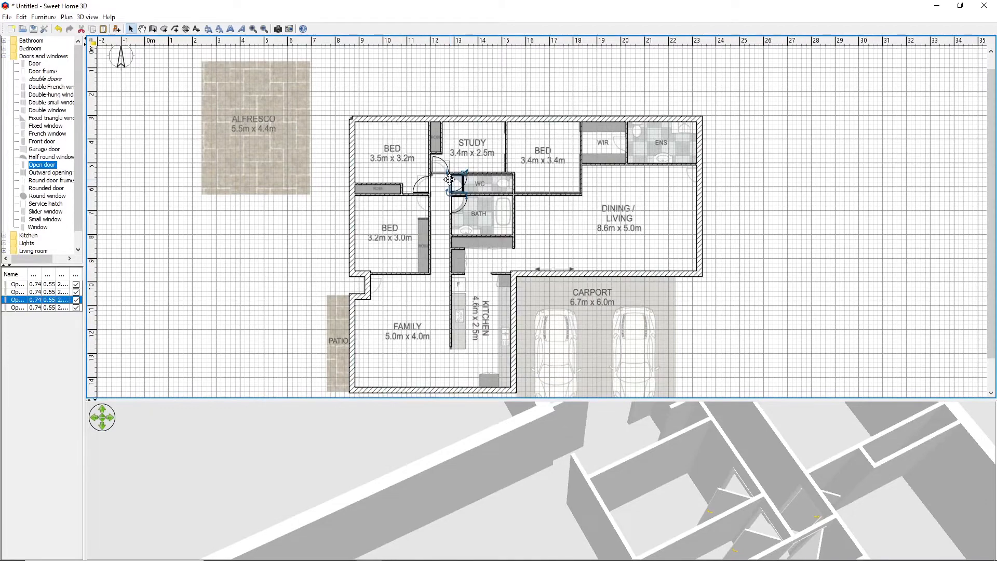
{"action": "right_click", "coordinate": [449, 180]}
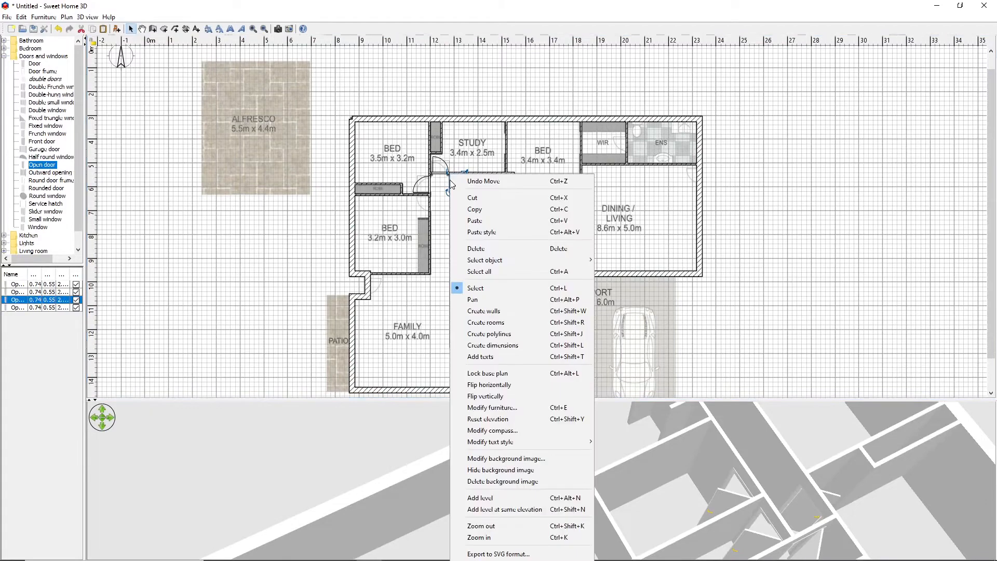
{"action": "left_click", "coordinate": [488, 396]}
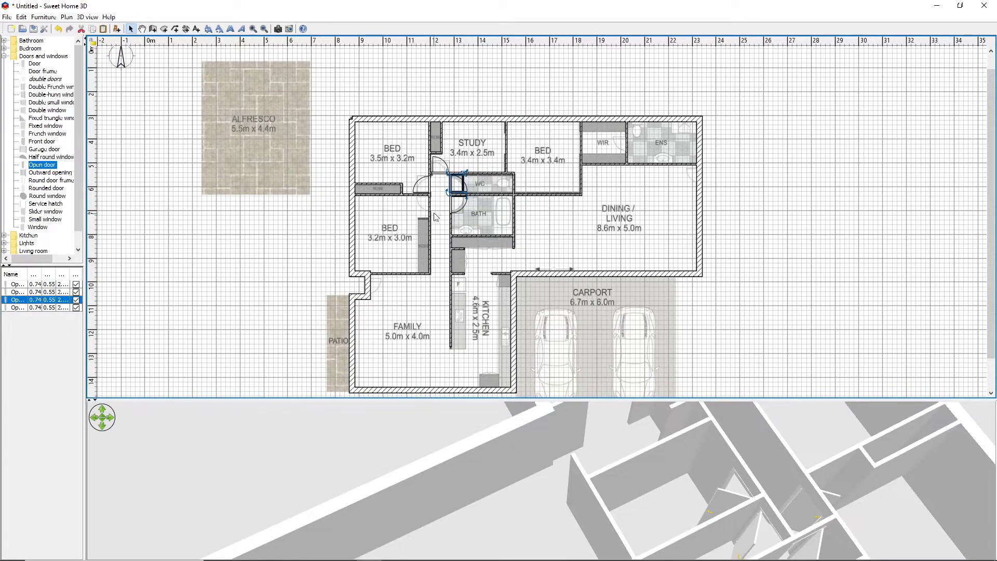
Paste another copy of the door and place it in the hallway wall of the 3.2 m x 3.0 m bedroom
{"action": "right_click", "coordinate": [452, 206]}
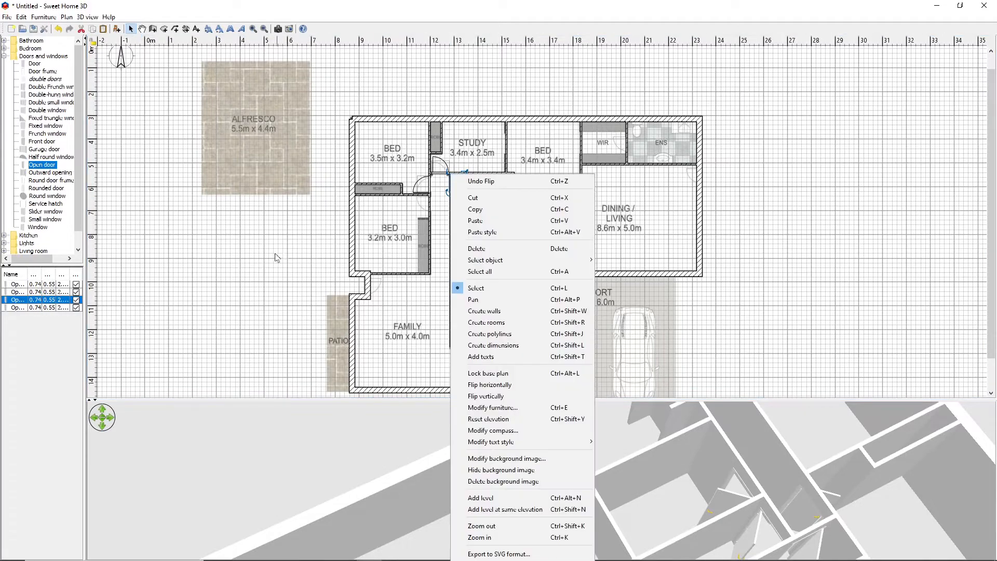
{"action": "left_click", "coordinate": [491, 221]}
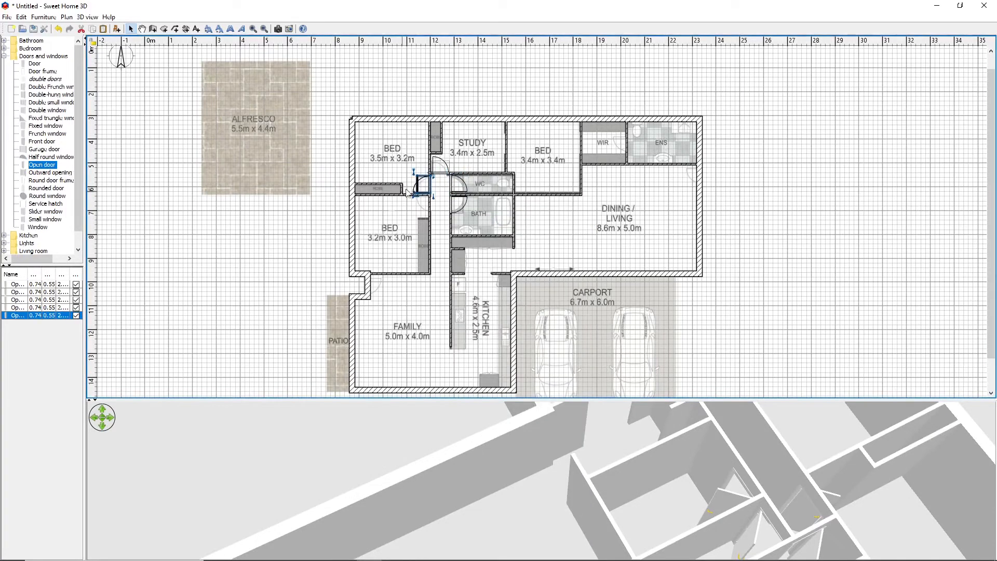
{"action": "left_click_drag", "start_coordinate": [429, 183], "coordinate": [429, 205]}
{"action": "left_click", "coordinate": [272, 250]}
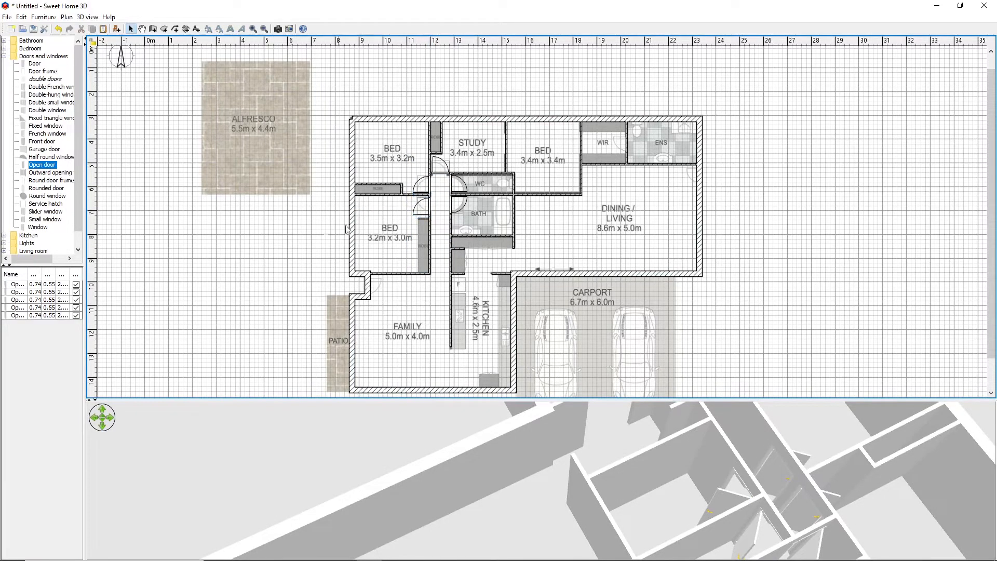
Flip the hallway door of the 3.2 m x 3.0 m bedroom vertically
{"action": "right_click", "coordinate": [431, 210]}
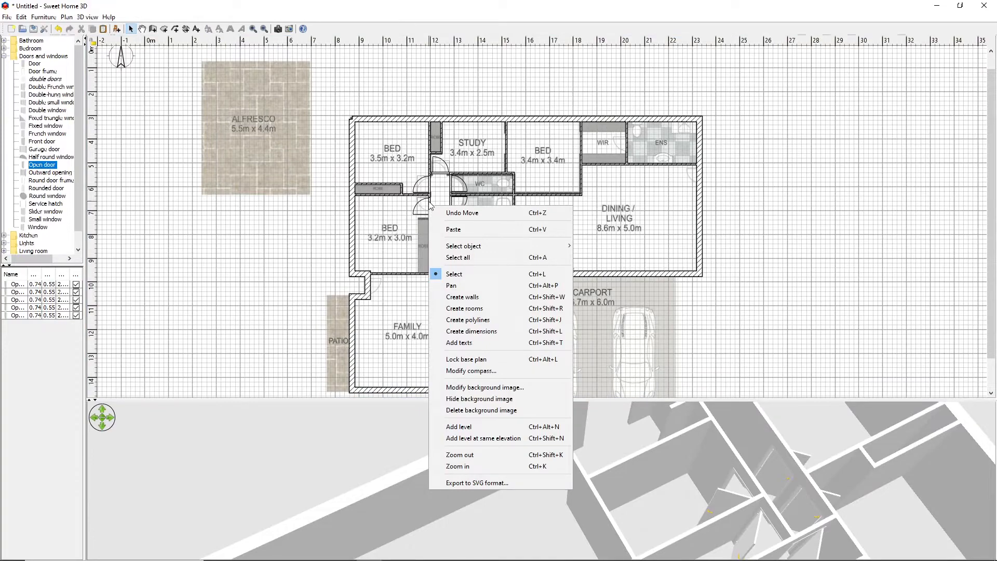
{"action": "left_click", "coordinate": [429, 204]}
{"action": "left_click", "coordinate": [430, 202]}
{"action": "right_click", "coordinate": [430, 201]}
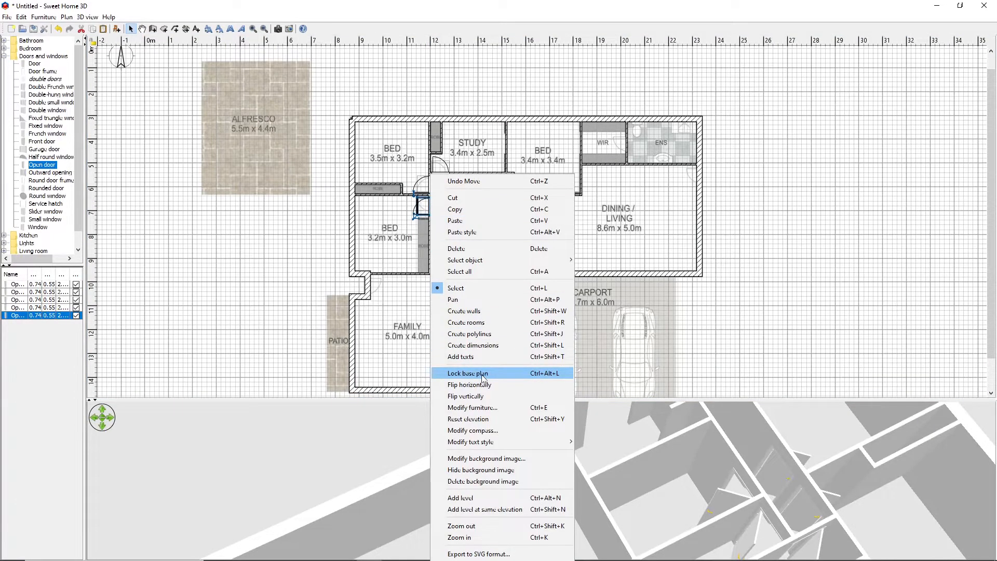
{"action": "left_click", "coordinate": [467, 396]}
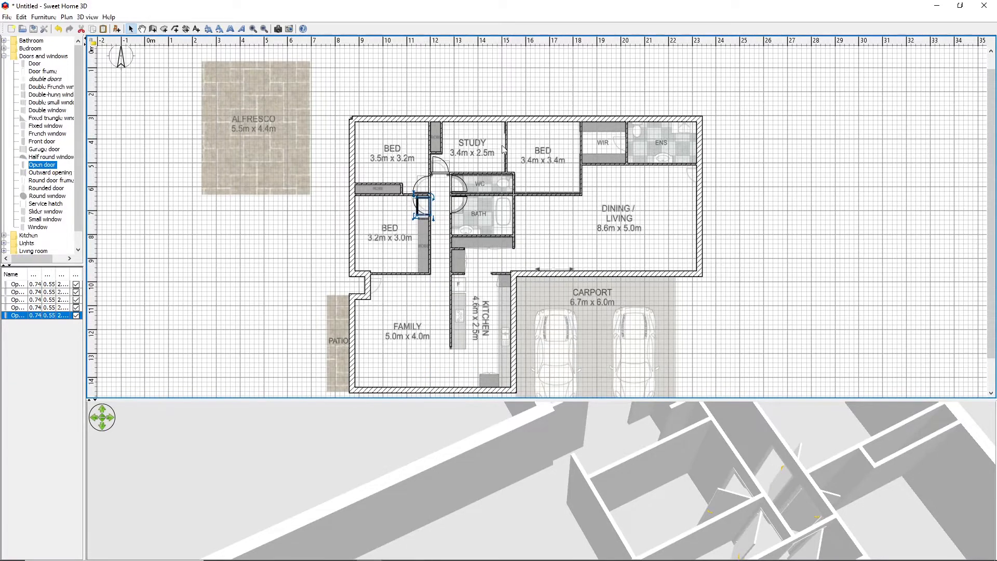
{"action": "left_click", "coordinate": [245, 248]}
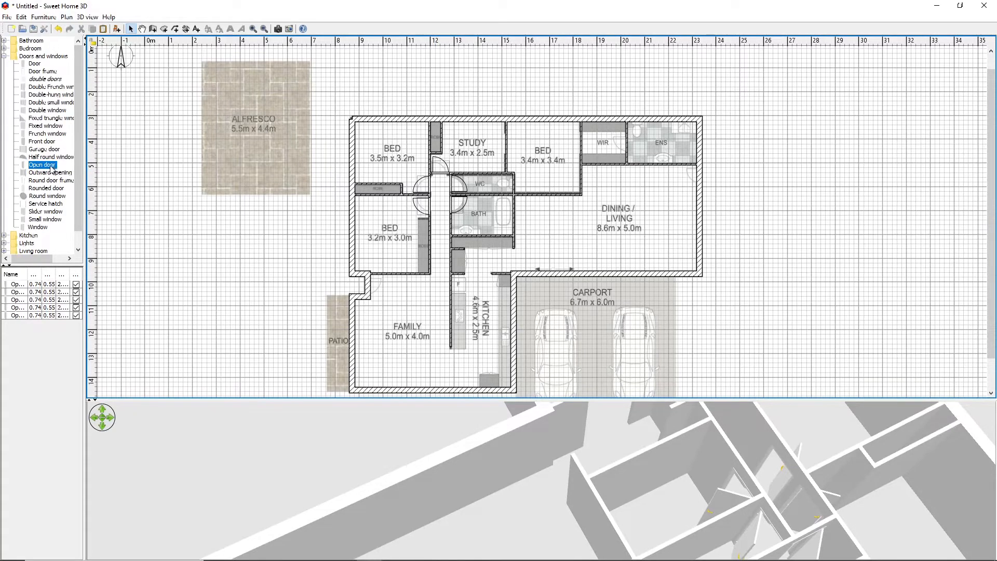
Add door frames in the wall between the study and the 3.4 m x 3.4 m bedroom and between that bedroom and the WIR
{"action": "left_click", "coordinate": [42, 72]}
{"action": "left_click_drag", "start_coordinate": [41, 75], "coordinate": [509, 133]}
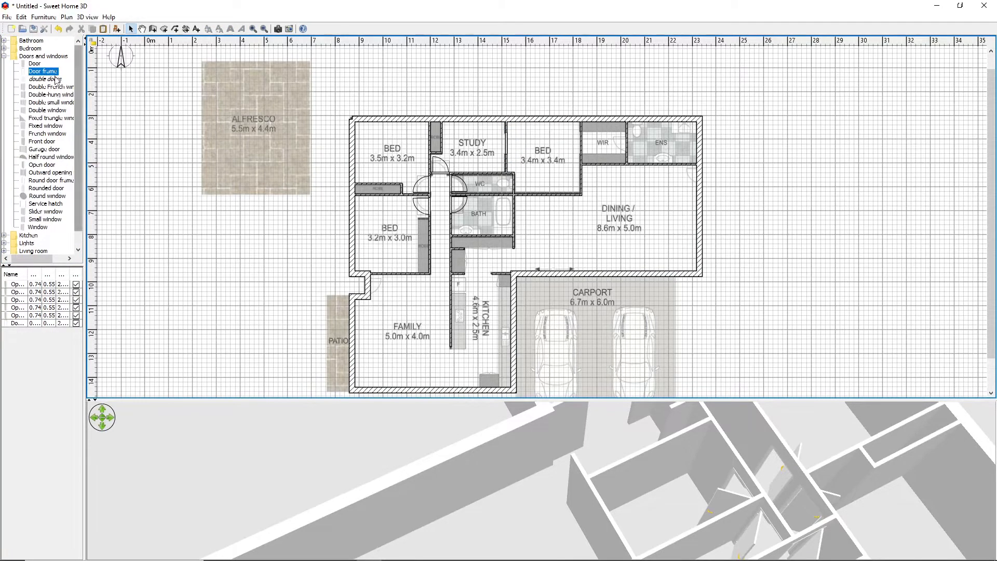
{"action": "left_click_drag", "start_coordinate": [43, 70], "coordinate": [581, 132]}
{"action": "left_click", "coordinate": [147, 156]}
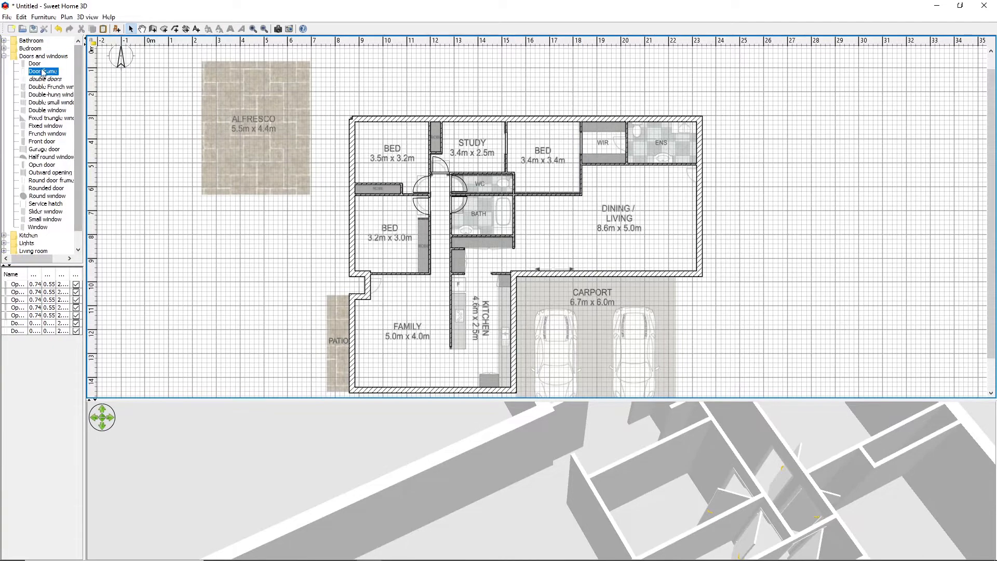
Paste another copy of the open door and place it in the wall between the WIR and the ENS
{"action": "right_click", "coordinate": [285, 236]}
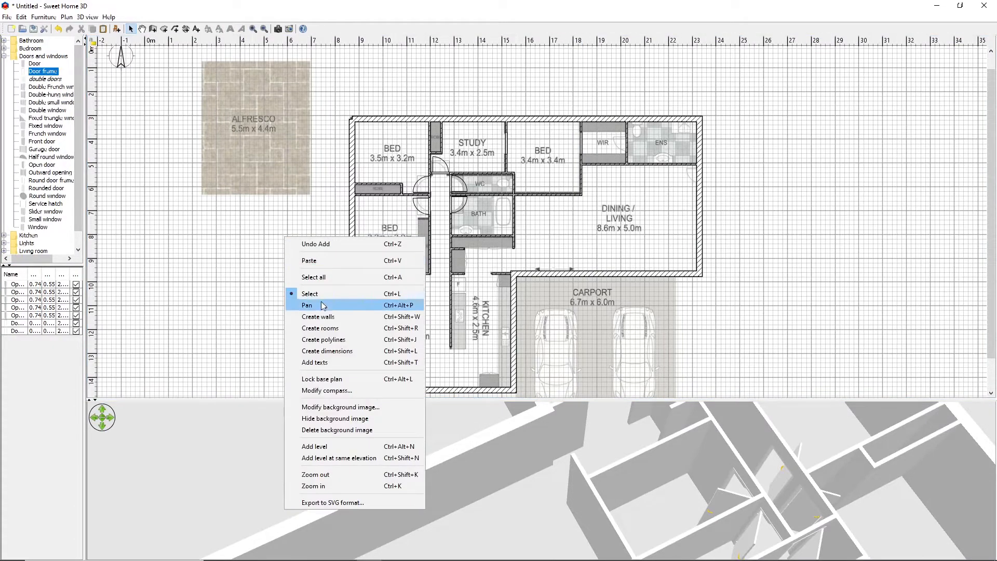
{"action": "left_click", "coordinate": [312, 260]}
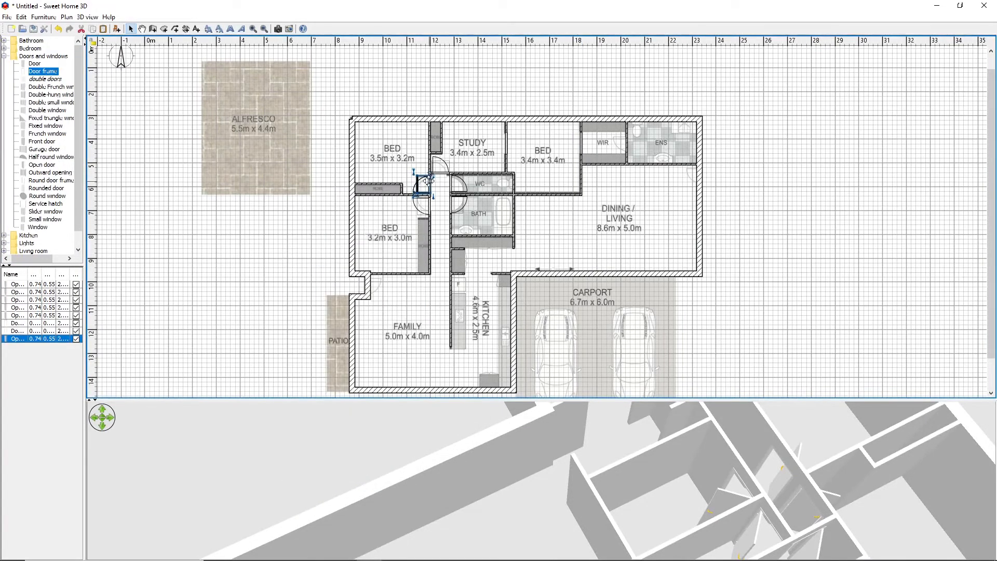
{"action": "mouse_move", "coordinate": [450, 191]}
{"action": "left_mouse_down"}
{"action": "mouse_move", "coordinate": [635, 139]}
{"action": "mouse_move", "coordinate": [624, 140]}
{"action": "left_mouse_up"}
{"action": "left_click", "coordinate": [731, 145]}
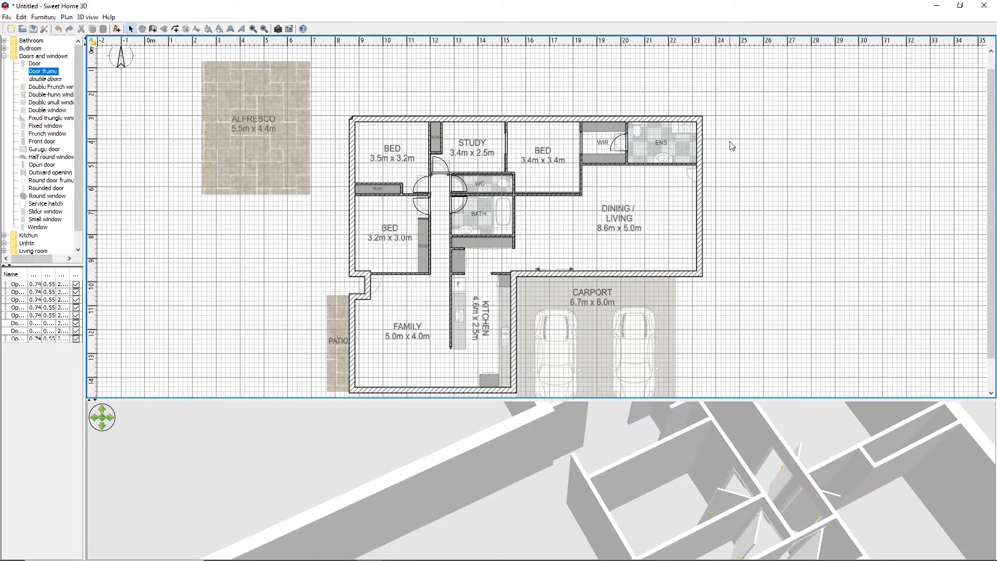
Flip the door between the WIR and the ENS vertically
{"action": "left_click", "coordinate": [625, 141]}
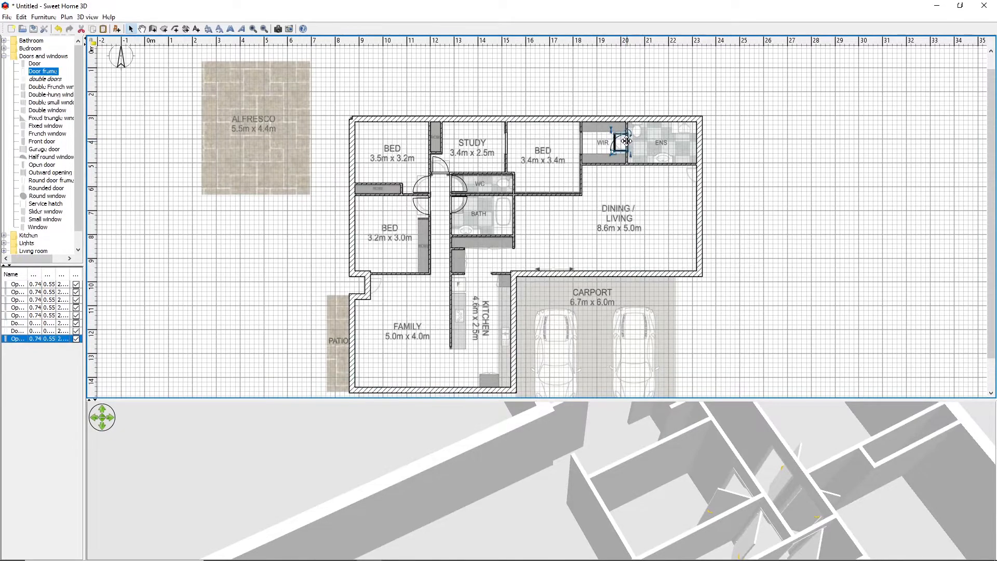
{"action": "right_click", "coordinate": [628, 141]}
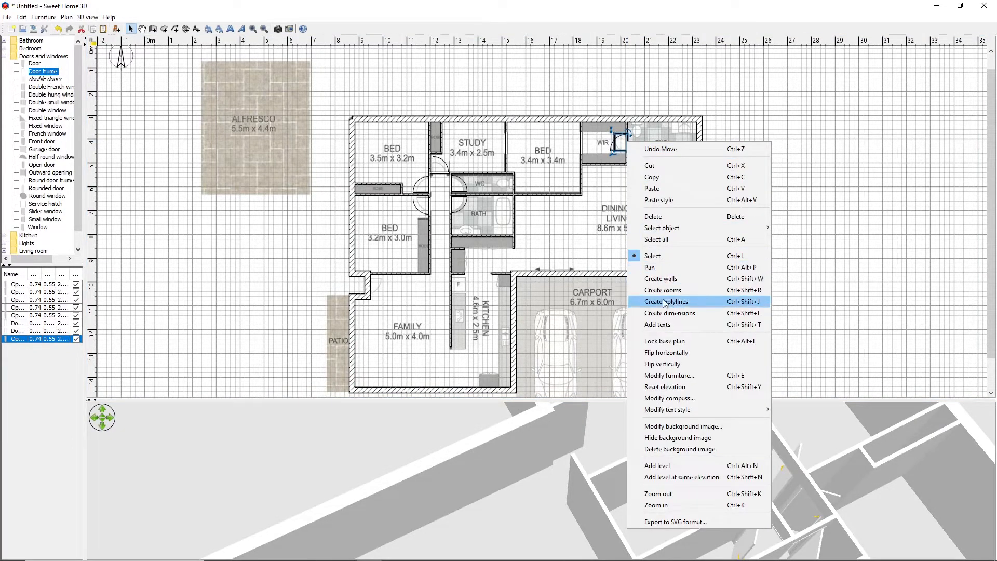
{"action": "left_click", "coordinate": [667, 365]}
{"action": "left_click", "coordinate": [829, 229]}
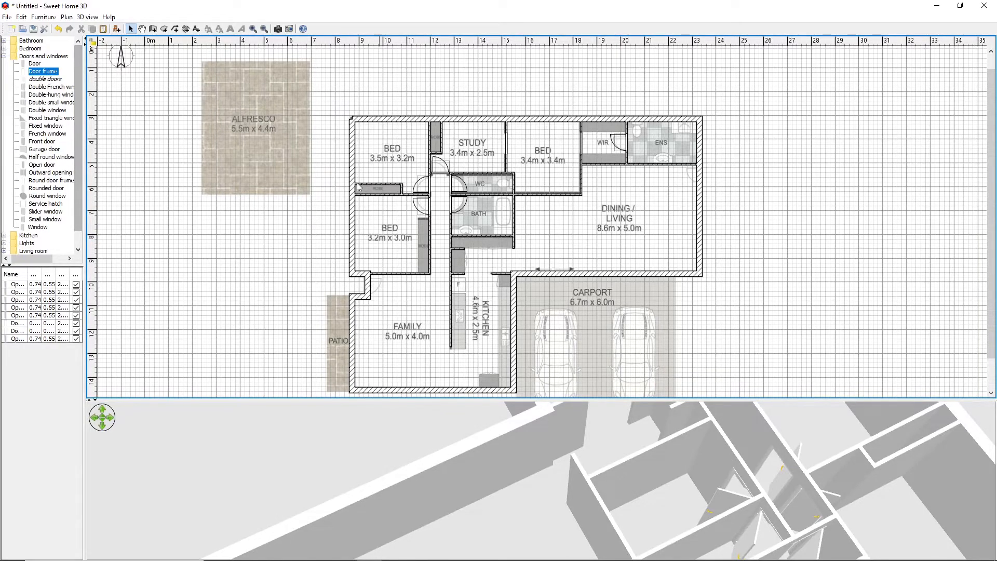
Place a slider window as the robe door in the robe's front wall in the 3.5 m x 3.2 m bedroom
{"action": "left_click", "coordinate": [55, 79]}
{"action": "left_click_drag", "start_coordinate": [56, 81], "coordinate": [33, 104]}
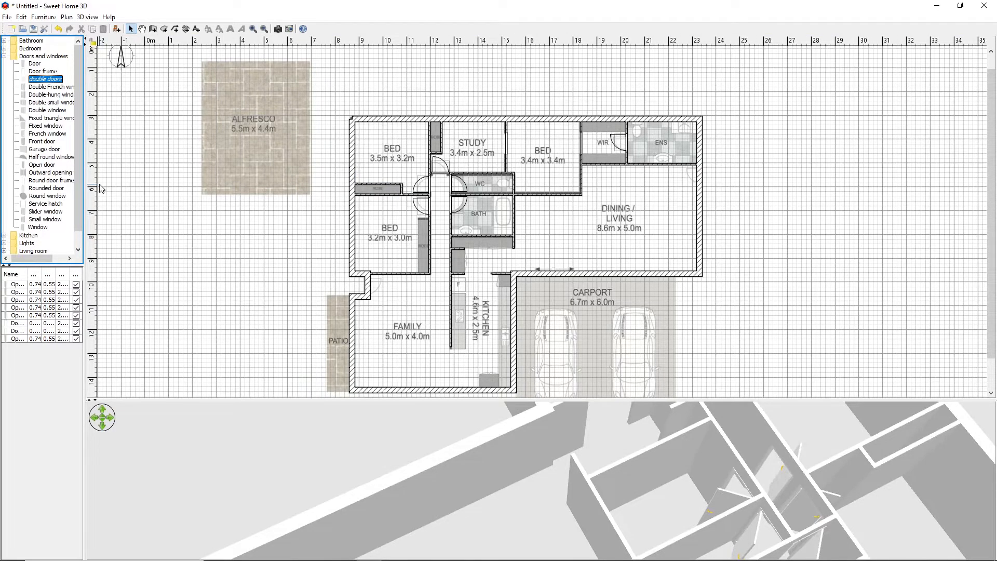
{"action": "mouse_move", "coordinate": [39, 214]}
{"action": "left_click_drag", "start_coordinate": [40, 214], "coordinate": [364, 181]}
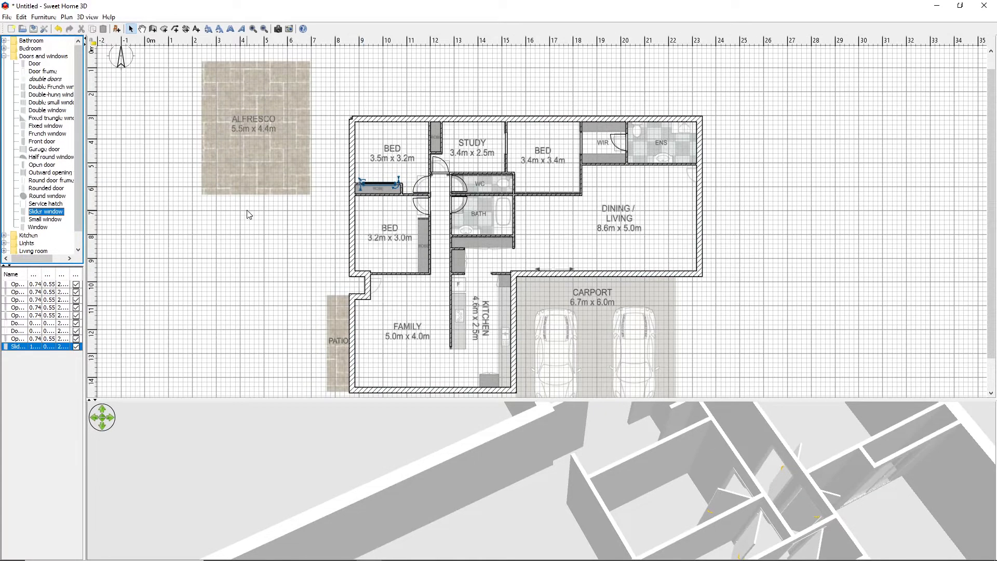
{"action": "left_click", "coordinate": [220, 241]}
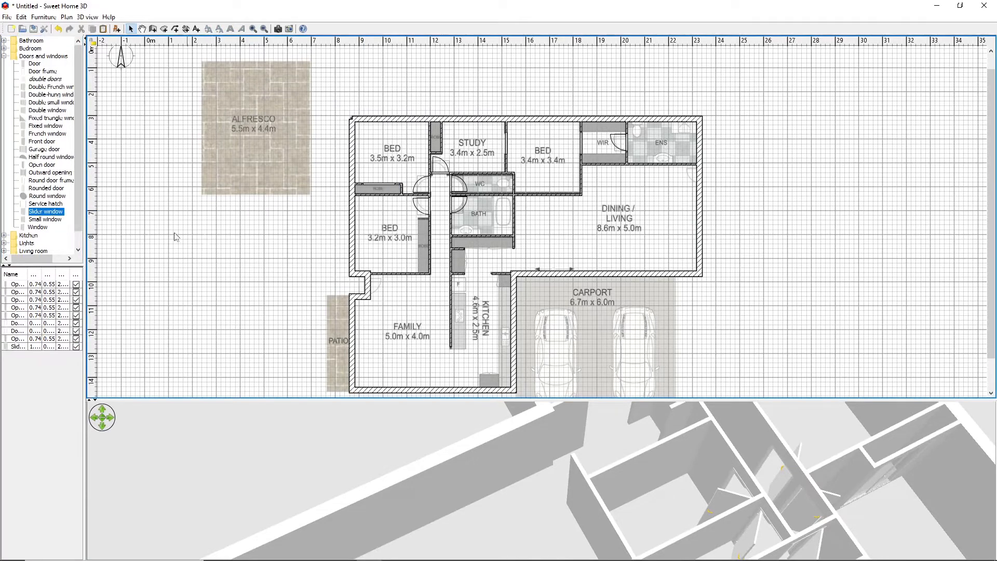
Add a spare slider window outside the house and draw a wall about 2.33 m long along the robe front in the 3.2 m x 3.0 m bedroom
{"action": "left_click_drag", "start_coordinate": [51, 212], "coordinate": [147, 213]}
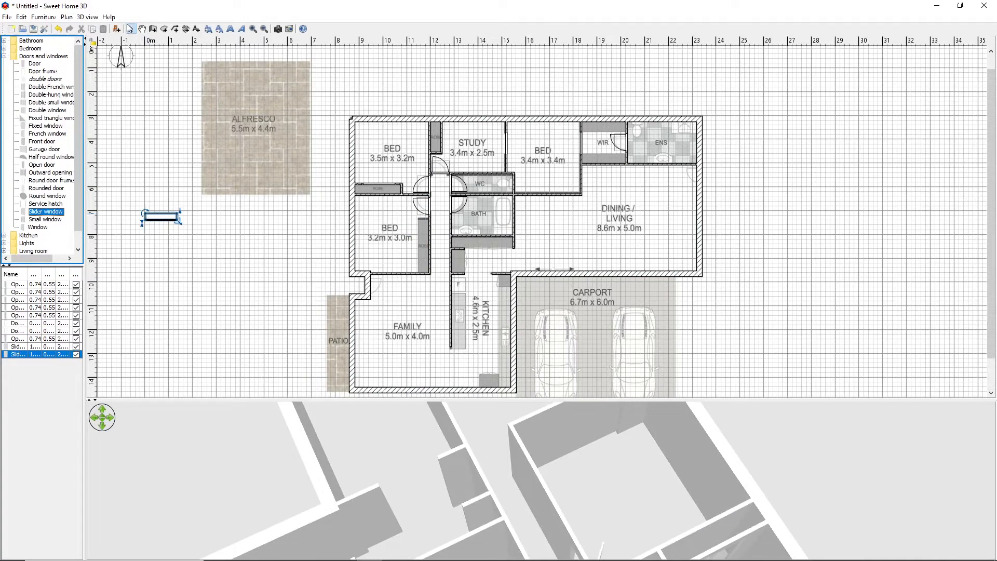
{"action": "left_click", "coordinate": [152, 28]}
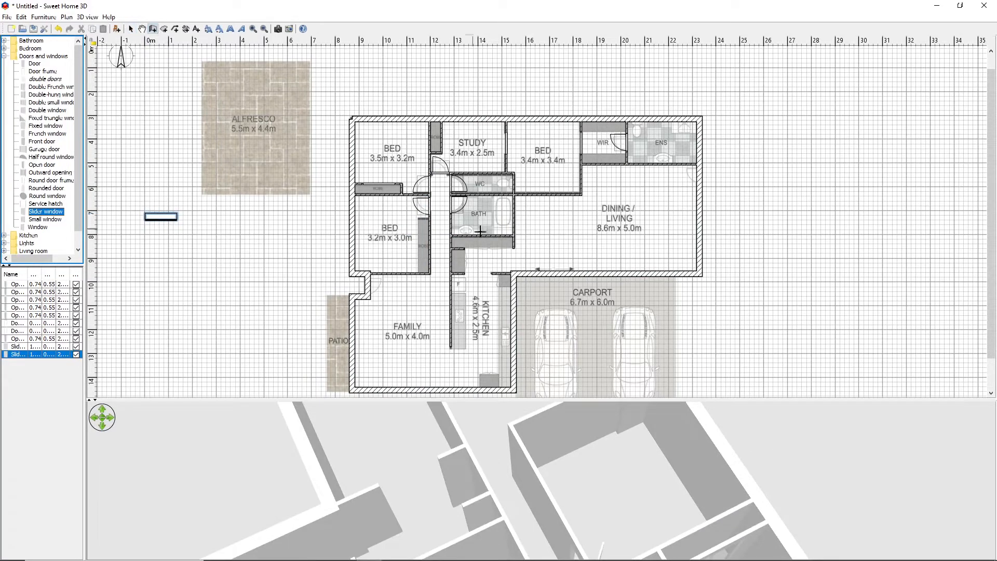
{"action": "left_click", "coordinate": [418, 218]}
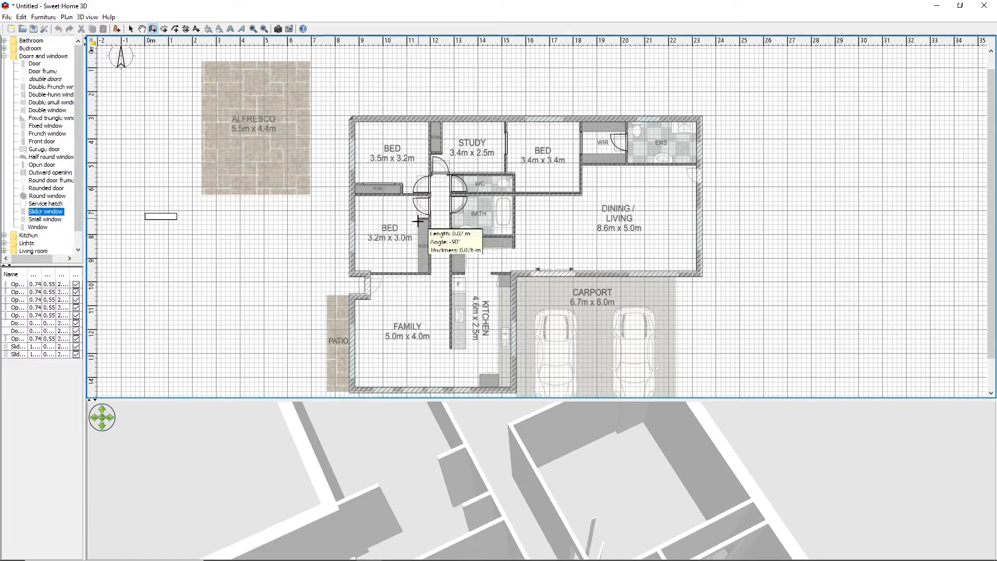
{"action": "double_click", "coordinate": [418, 274]}
{"action": "right_click", "coordinate": [421, 278]}
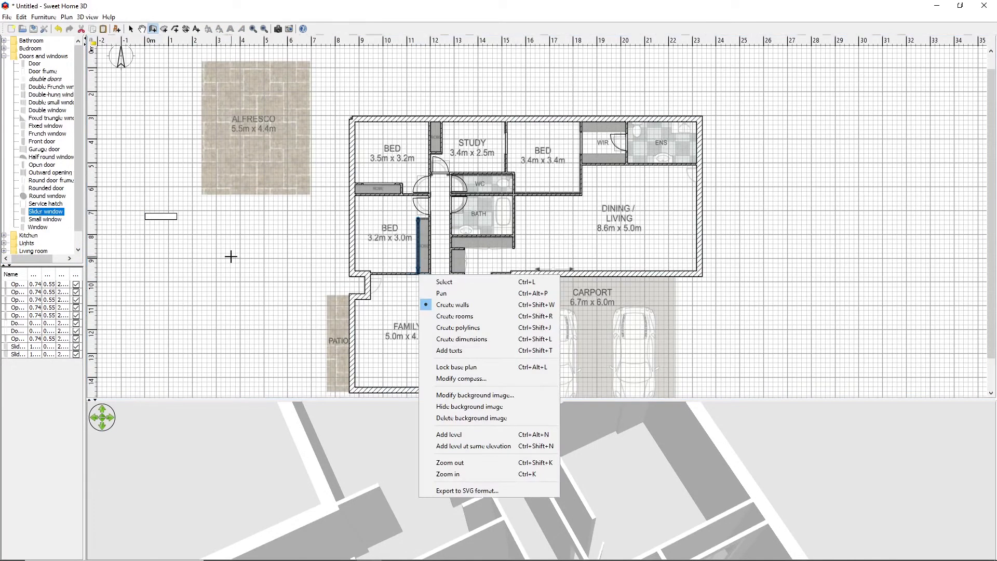
{"action": "key", "text": "Escape"}
{"action": "left_click", "coordinate": [202, 248]}
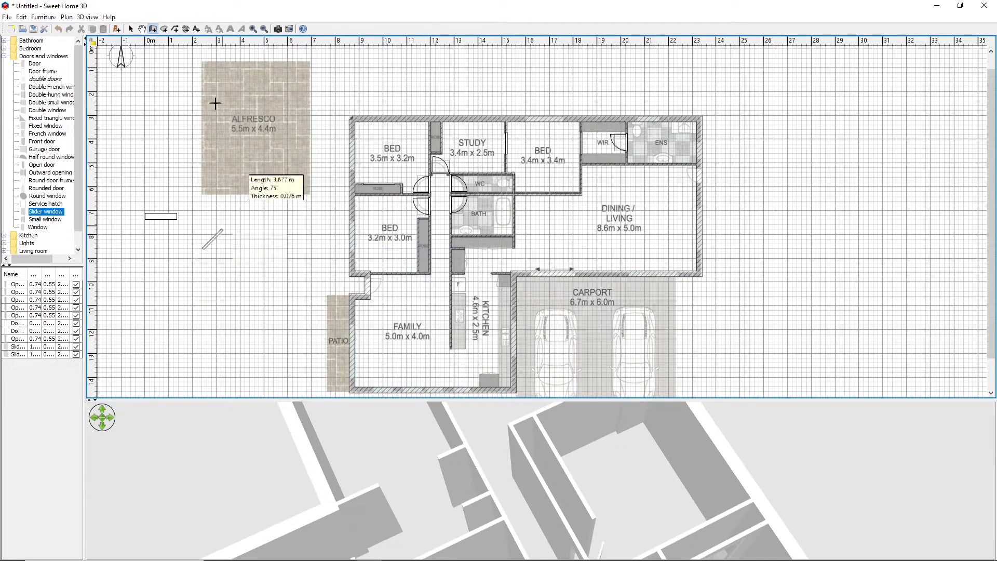
{"action": "left_click", "coordinate": [131, 29]}
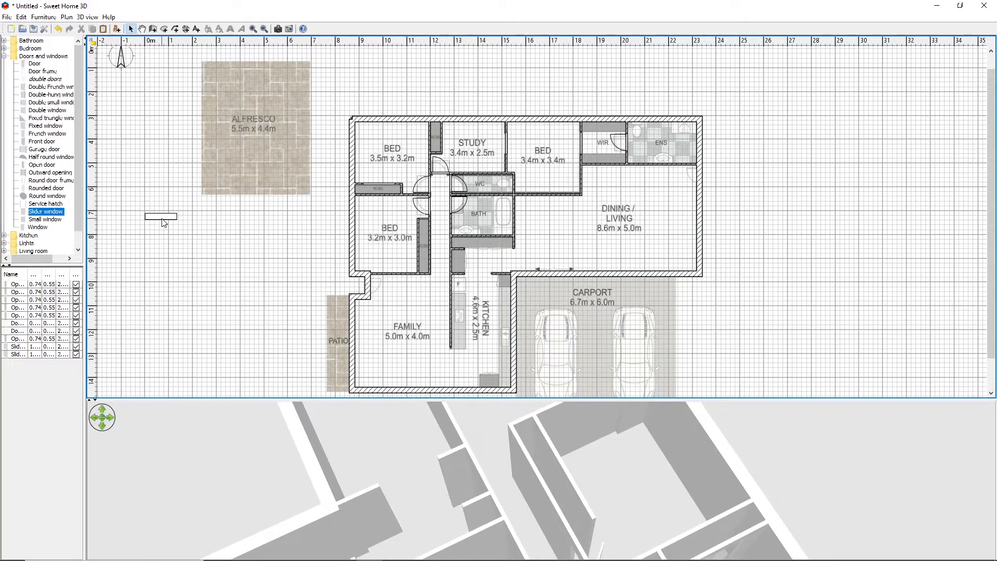
Move the spare slider window into the new robe wall, about 1.67 m wide, and place another about 1.10 m wide in the study's robe wall
{"action": "left_click_drag", "start_coordinate": [161, 216], "coordinate": [417, 236]}
{"action": "left_click", "coordinate": [263, 226]}
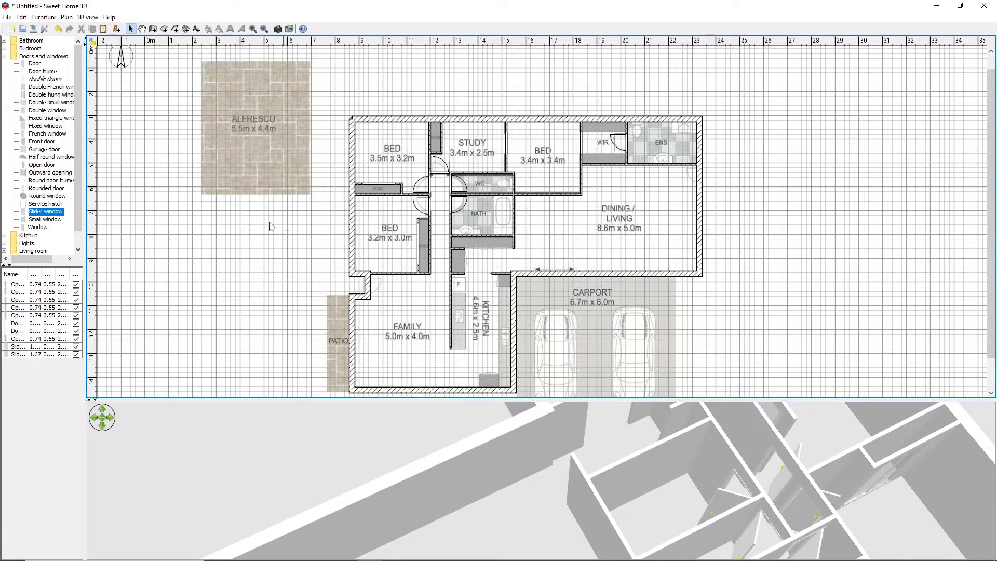
{"action": "left_click_drag", "start_coordinate": [52, 213], "coordinate": [447, 139]}
{"action": "left_click", "coordinate": [226, 296]}
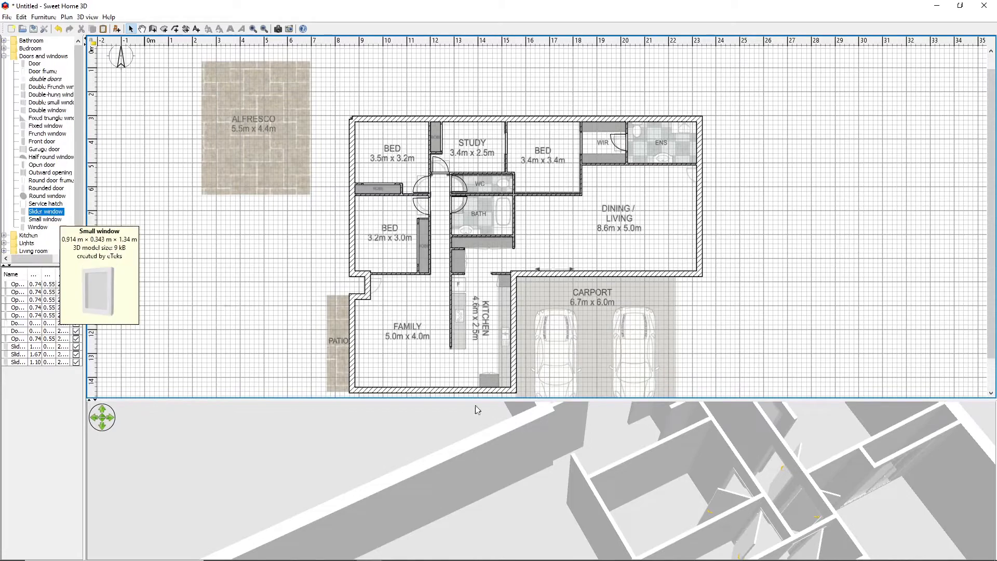
Place a front door about 0.84 m wide in the recessed entry wall beside the family room and flip it vertically
{"action": "left_click_drag", "start_coordinate": [551, 400], "coordinate": [566, 317]}
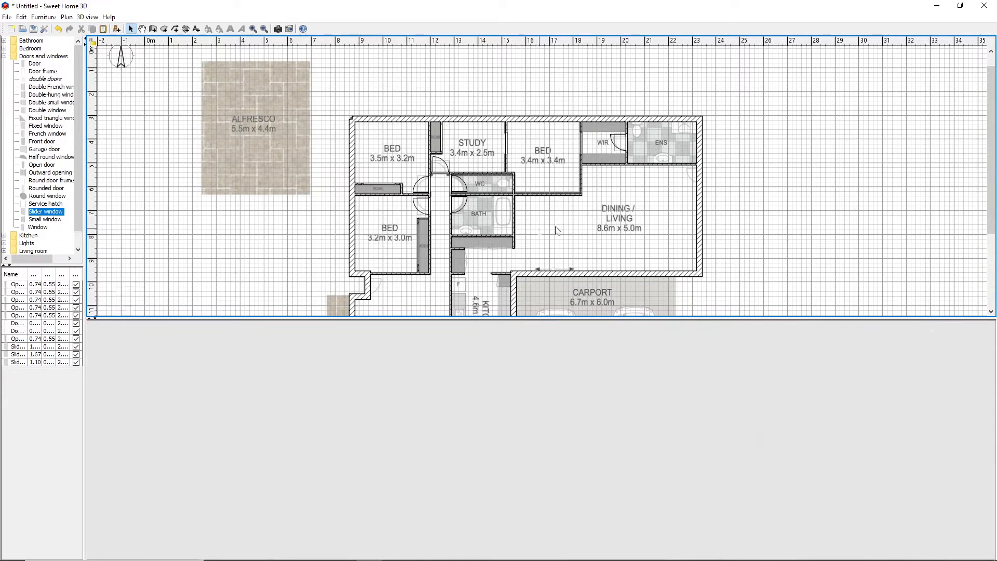
{"action": "left_click_drag", "start_coordinate": [992, 133], "coordinate": [994, 176]}
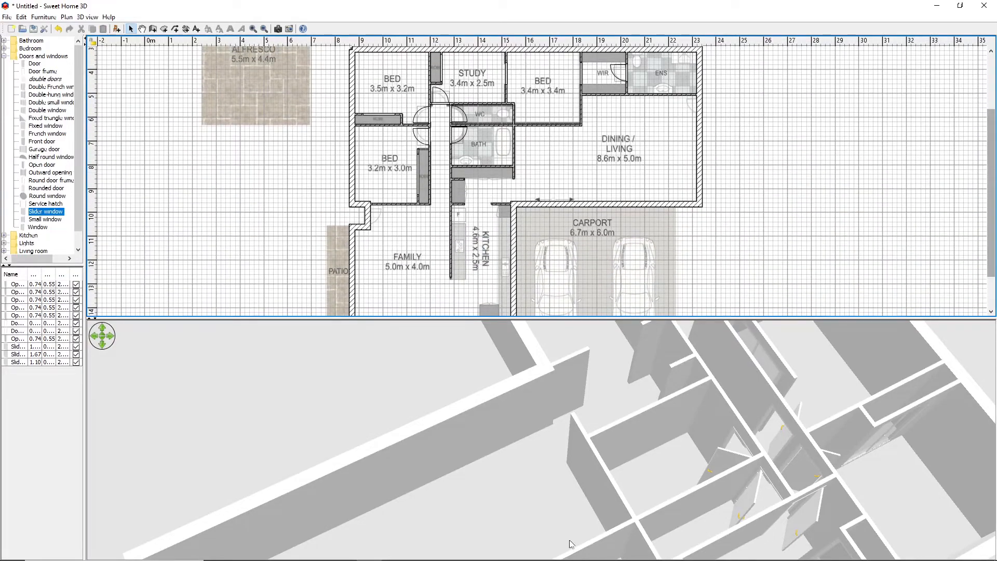
{"action": "left_click_drag", "start_coordinate": [569, 540], "coordinate": [524, 429]}
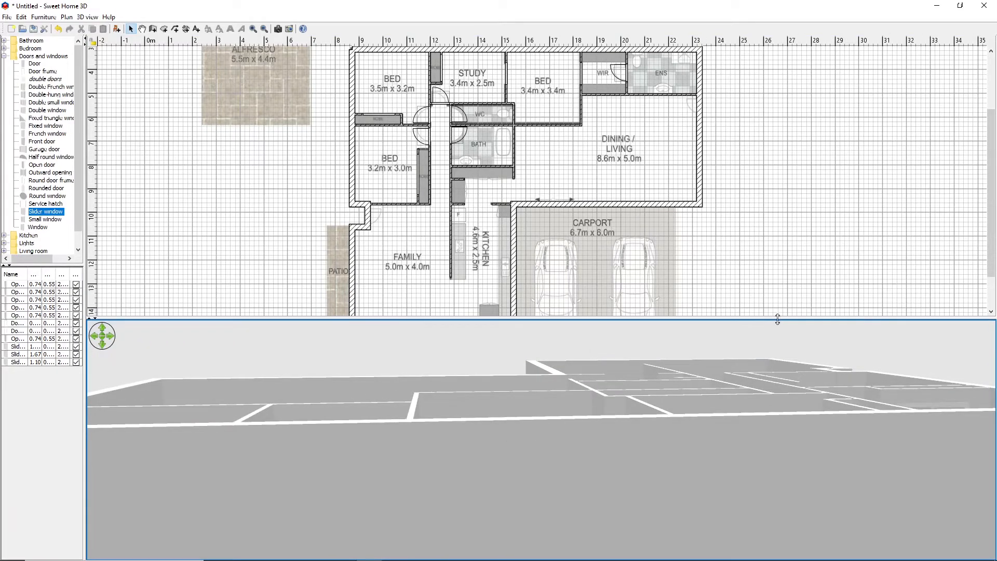
{"action": "left_click_drag", "start_coordinate": [777, 319], "coordinate": [789, 414]}
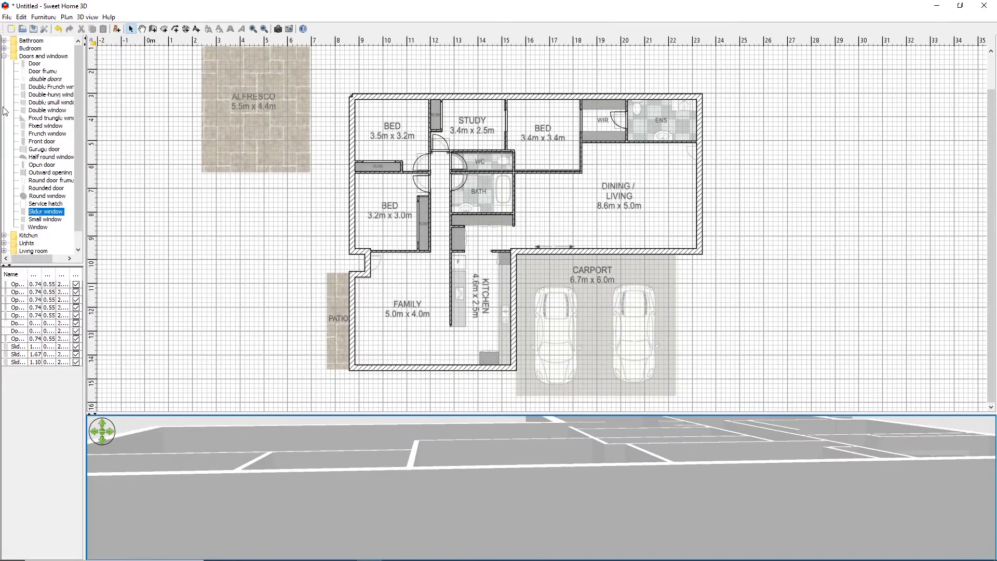
{"action": "left_click", "coordinate": [39, 142]}
{"action": "left_click_drag", "start_coordinate": [39, 145], "coordinate": [372, 253]}
{"action": "left_click_drag", "start_coordinate": [374, 259], "coordinate": [366, 263]}
{"action": "right_click", "coordinate": [370, 266]}
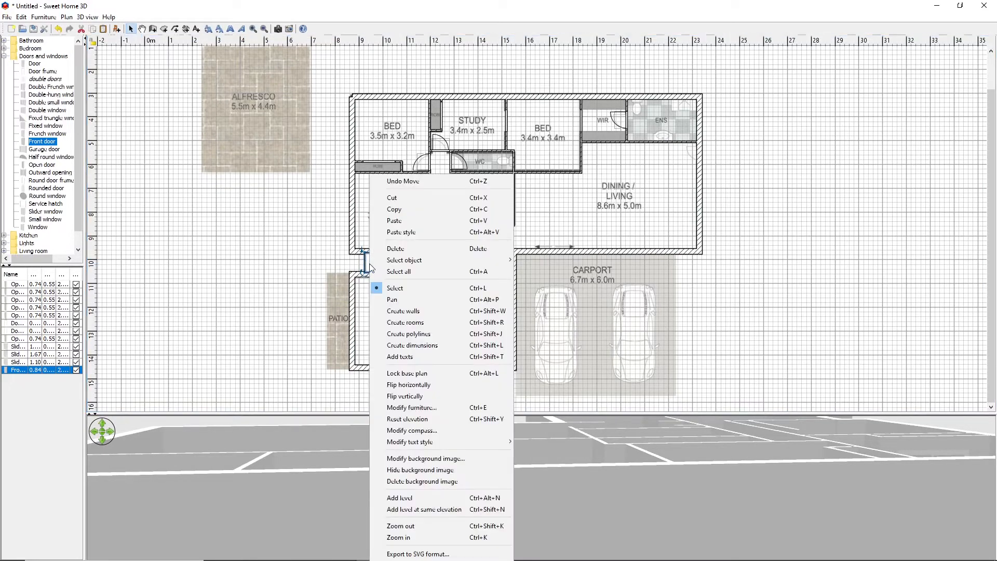
{"action": "left_click", "coordinate": [404, 396]}
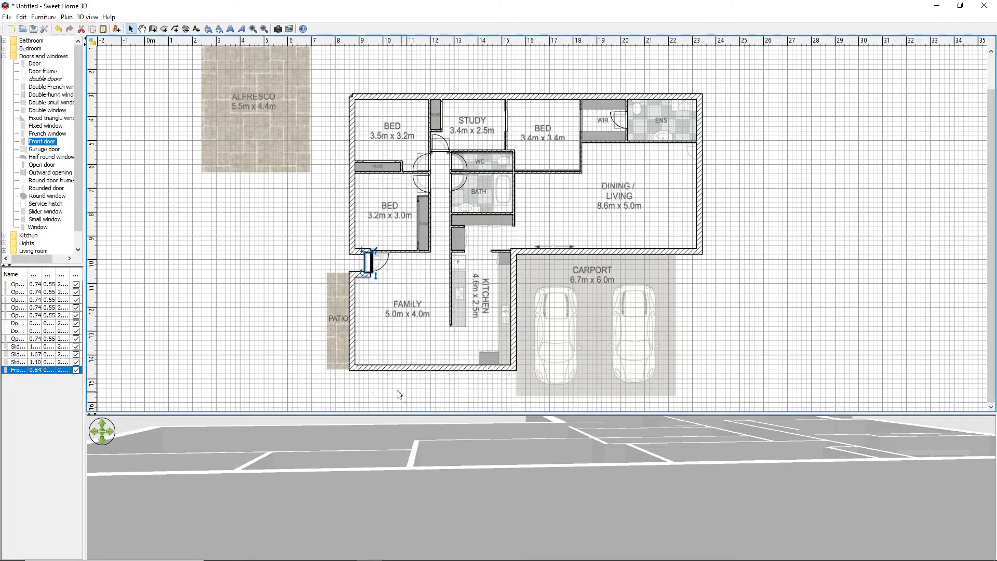
{"action": "left_click", "coordinate": [251, 242]}
Place a second front door about 0.69 m wide in the dining/living room's outer wall, just below the ENS
{"action": "left_click_drag", "start_coordinate": [42, 141], "coordinate": [696, 152]}
{"action": "left_click", "coordinate": [46, 211]}
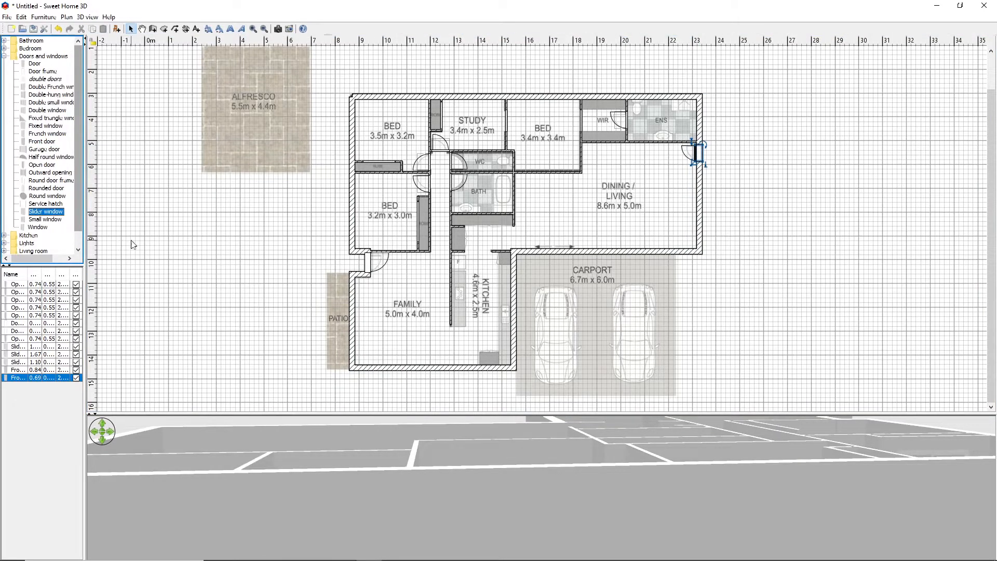
{"action": "left_click", "coordinate": [173, 269]}
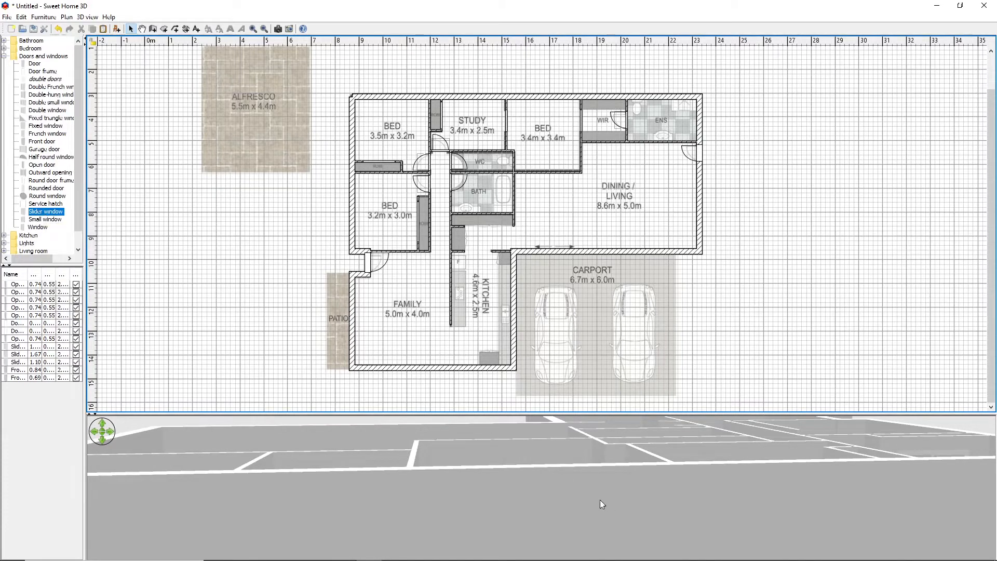
Examine the exterior front door and the interior doors from several angles in the 3D view, and compare them with the plan
{"action": "left_click_drag", "start_coordinate": [600, 499], "coordinate": [667, 505]}
{"action": "left_click_drag", "start_coordinate": [592, 413], "coordinate": [499, 276]}
{"action": "left_click_drag", "start_coordinate": [490, 454], "coordinate": [555, 471]}
{"action": "scroll", "coordinate": [565, 470], "scroll_direction": "down", "scroll_amount": 10}
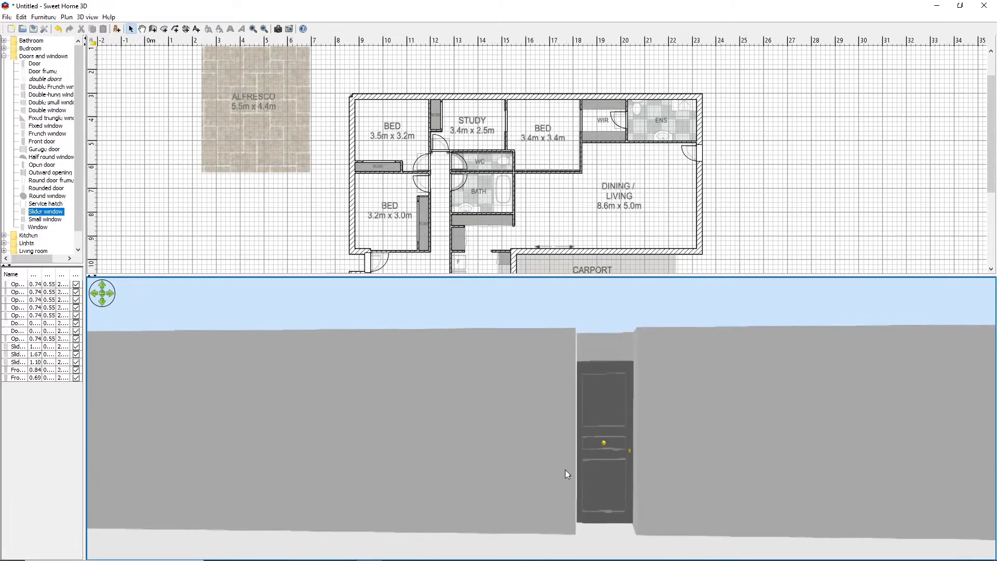
{"action": "left_click_drag", "start_coordinate": [630, 441], "coordinate": [641, 493]}
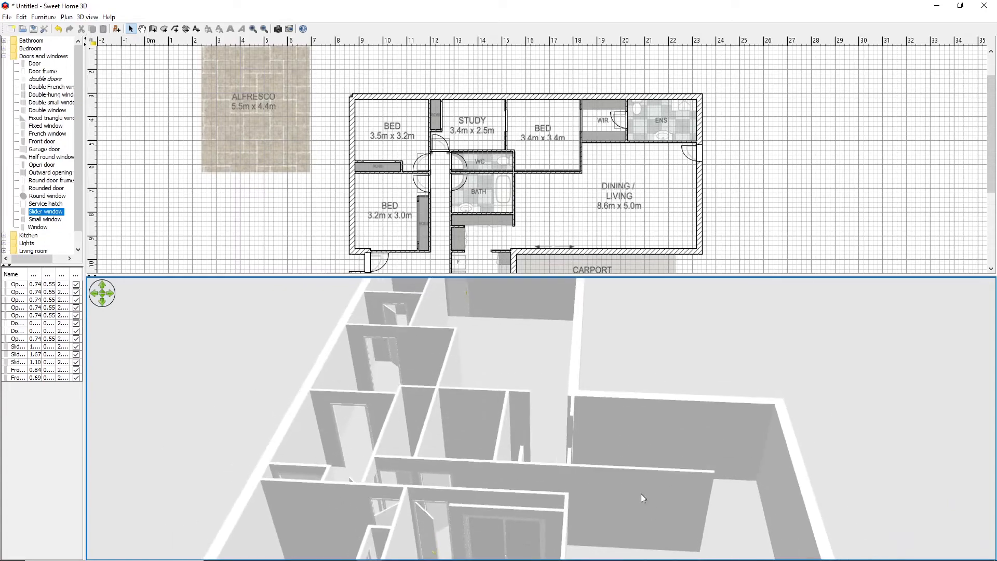
{"action": "left_click_drag", "start_coordinate": [525, 524], "coordinate": [581, 455]}
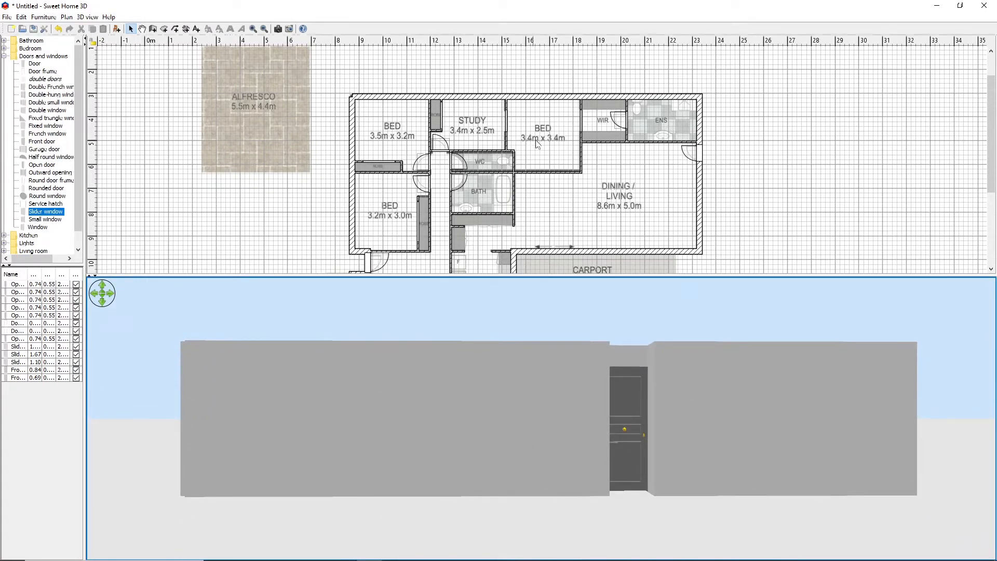
{"action": "scroll", "coordinate": [550, 156], "scroll_direction": "down", "scroll_amount": 5}
{"action": "scroll", "coordinate": [550, 156], "scroll_direction": "up", "scroll_amount": 3}
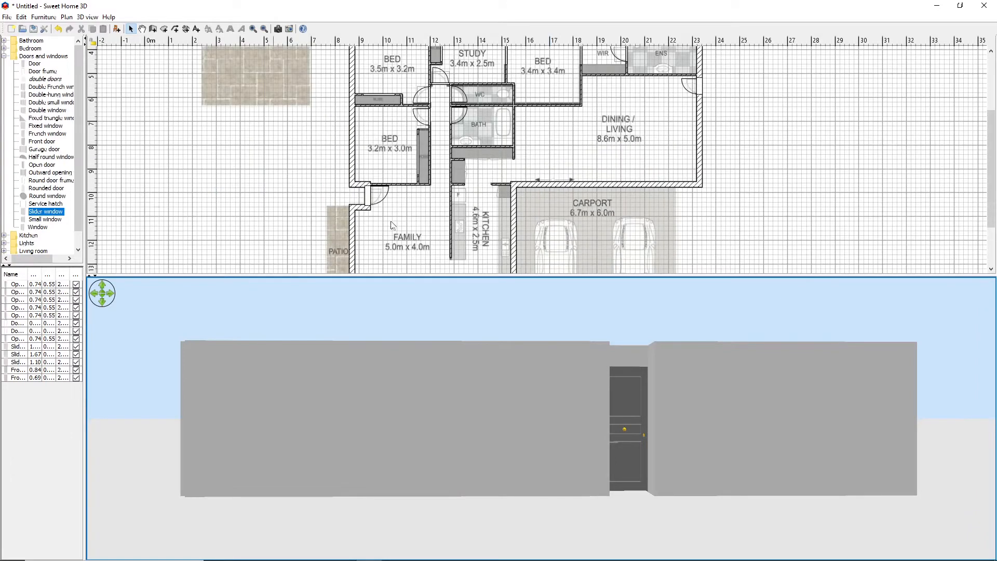
{"action": "scroll", "coordinate": [497, 221], "scroll_direction": "up", "scroll_amount": 2}
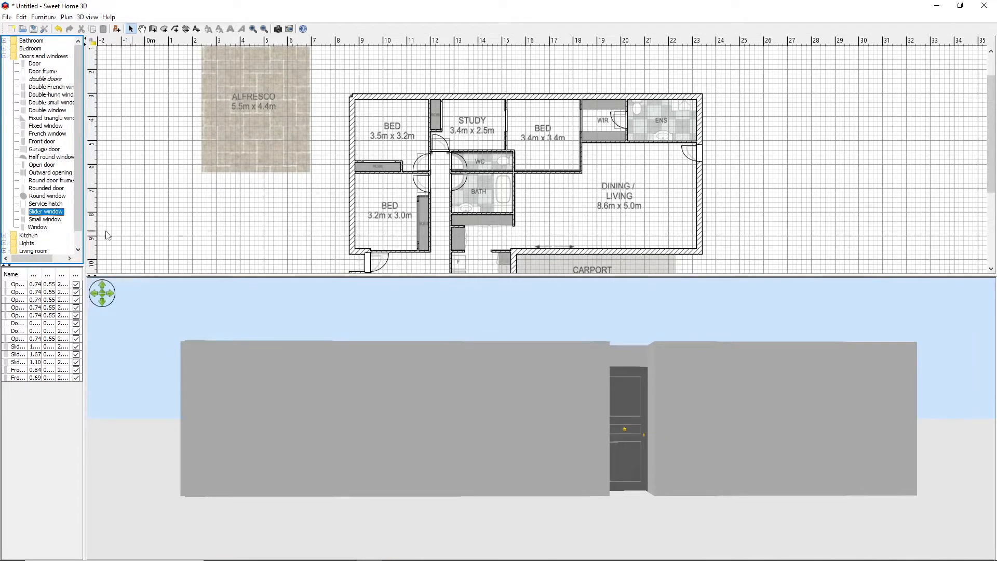
Place a slider window in the outer wall of the 3.5m x 3.2m bedroom, reduce its height to about 1.51 m and raise it
{"action": "mouse_move", "coordinate": [25, 215]}
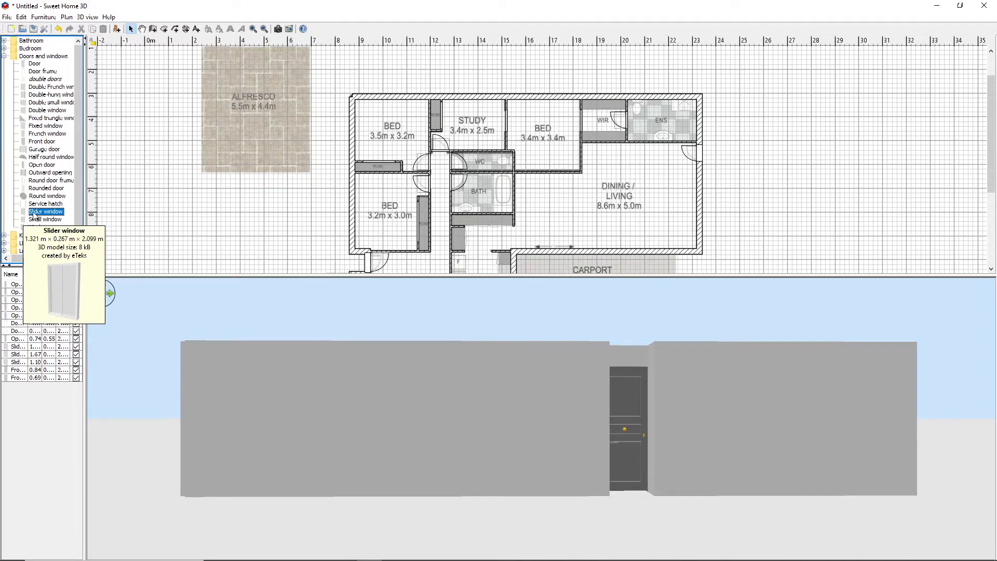
{"action": "left_click_drag", "start_coordinate": [36, 215], "coordinate": [358, 122]}
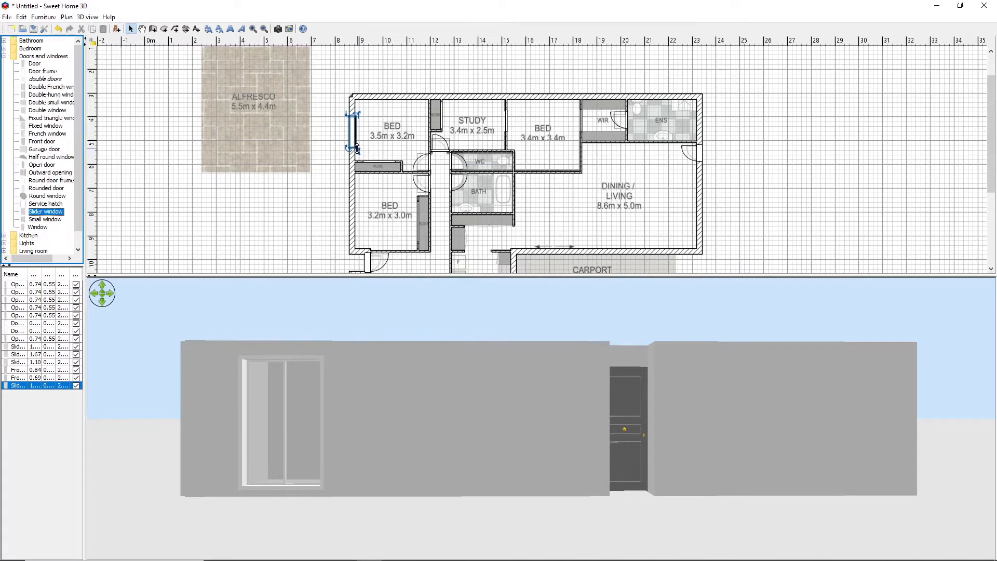
{"action": "left_click_drag", "start_coordinate": [356, 148], "coordinate": [360, 164]}
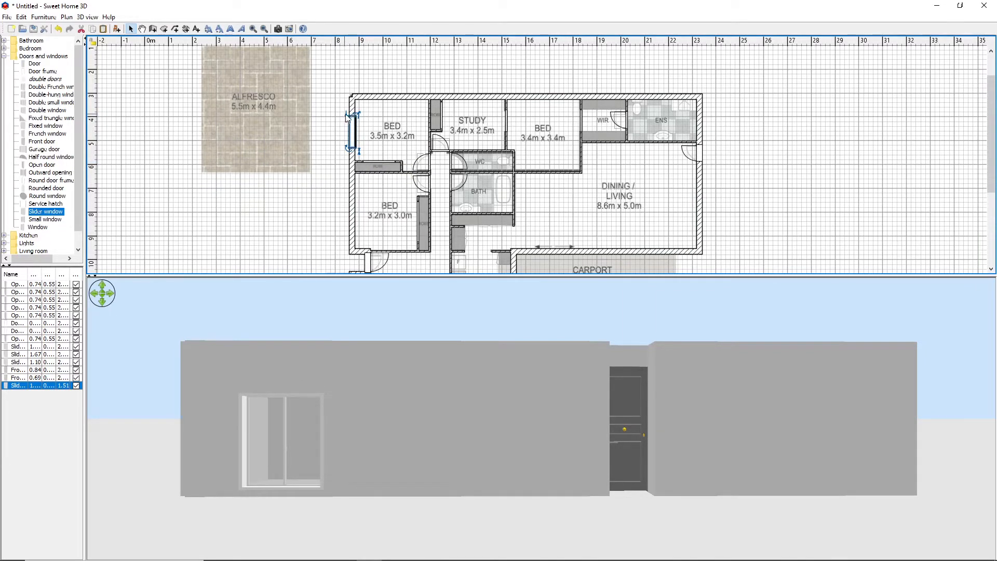
{"action": "left_click_drag", "start_coordinate": [348, 117], "coordinate": [349, 107]}
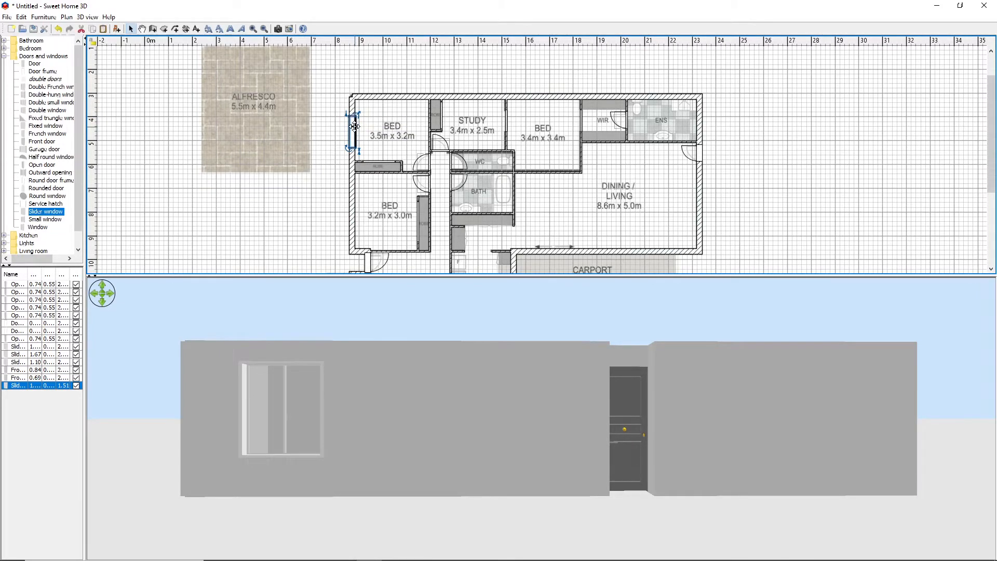
Copy the bedroom's slider window into the outer wall of the 3.2m x 3.0m bedroom
{"action": "right_click", "coordinate": [352, 126]}
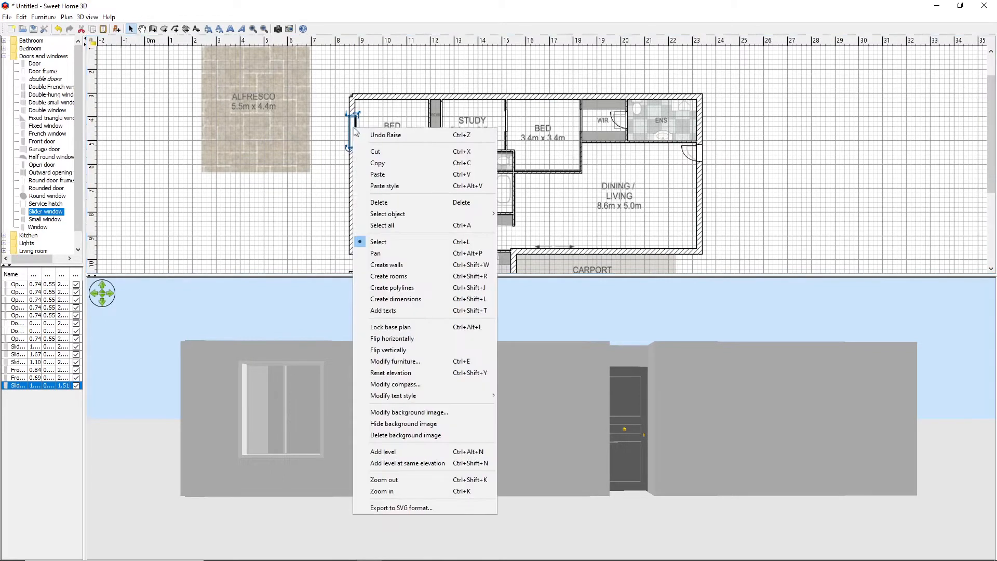
{"action": "left_click", "coordinate": [374, 161]}
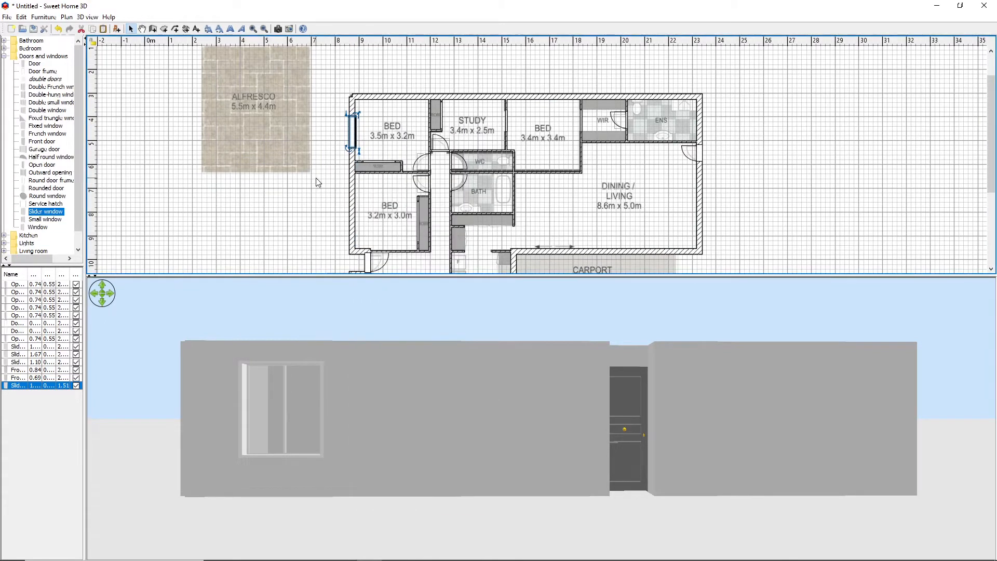
{"action": "right_click", "coordinate": [316, 179]}
{"action": "left_click", "coordinate": [342, 225]}
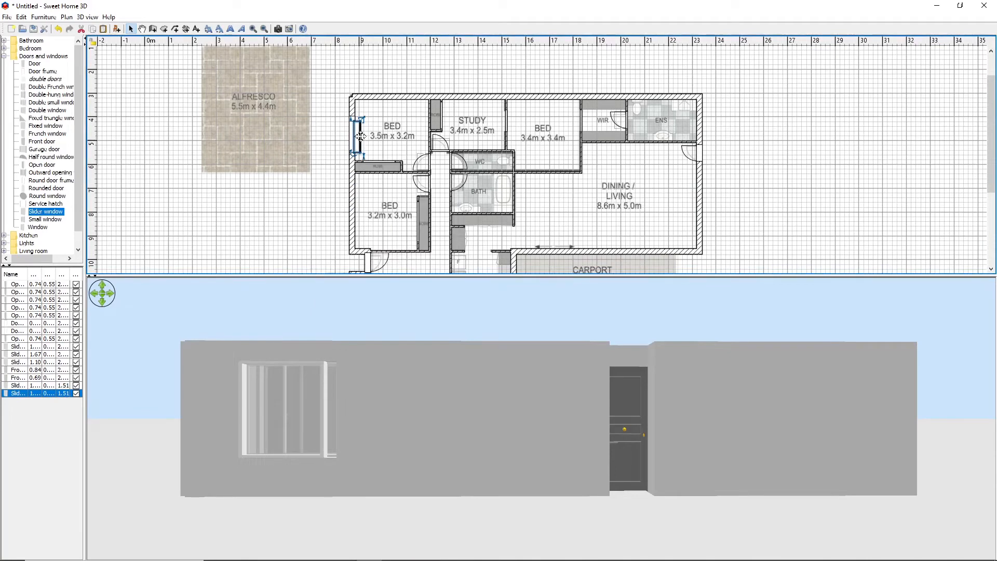
{"action": "left_click_drag", "start_coordinate": [361, 136], "coordinate": [358, 215]}
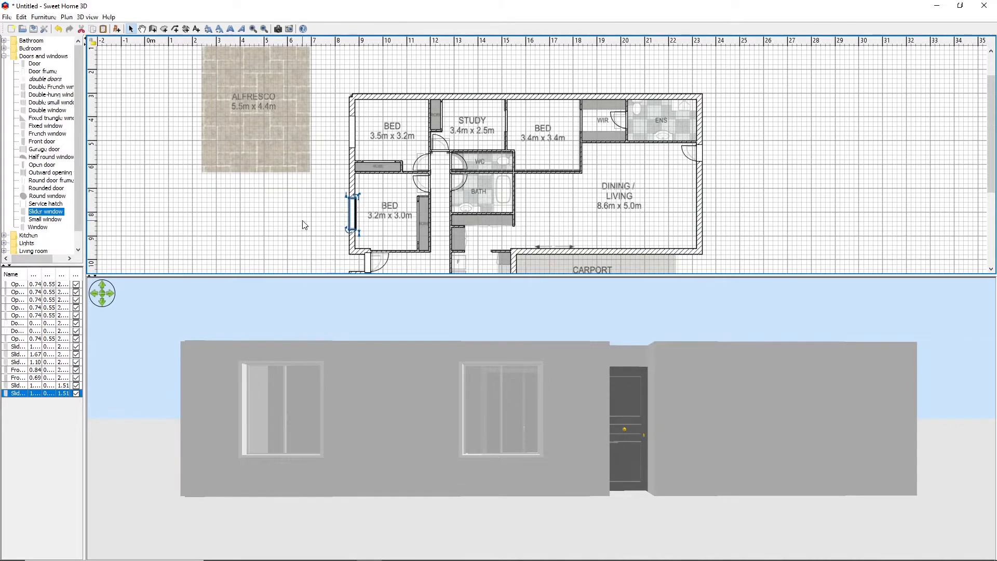
Place another copy of the slider window in the family room's patio wall and widen it to about 2.15 m
{"action": "left_click_drag", "start_coordinate": [993, 129], "coordinate": [994, 186]}
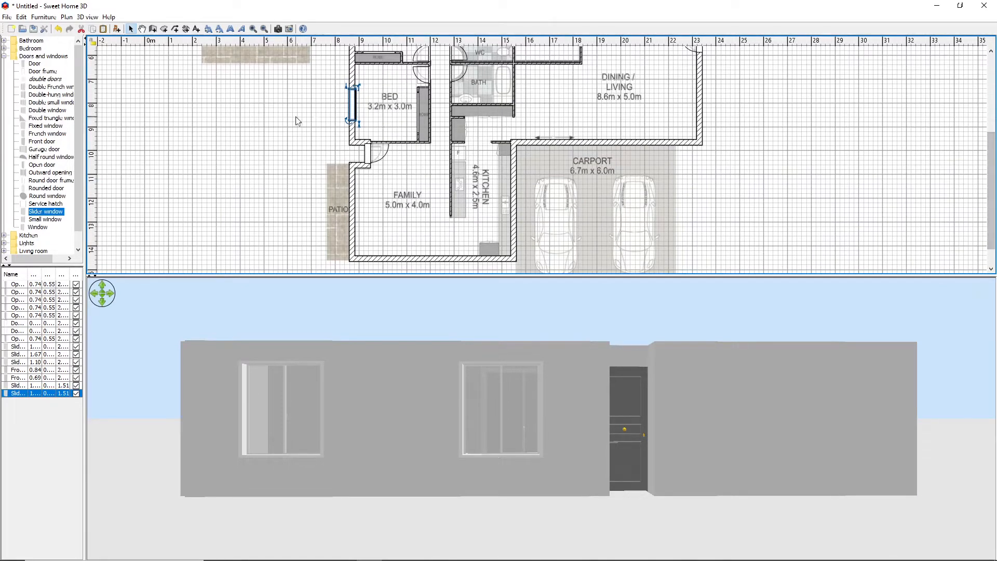
{"action": "right_click", "coordinate": [363, 120]}
{"action": "left_click", "coordinate": [380, 149]}
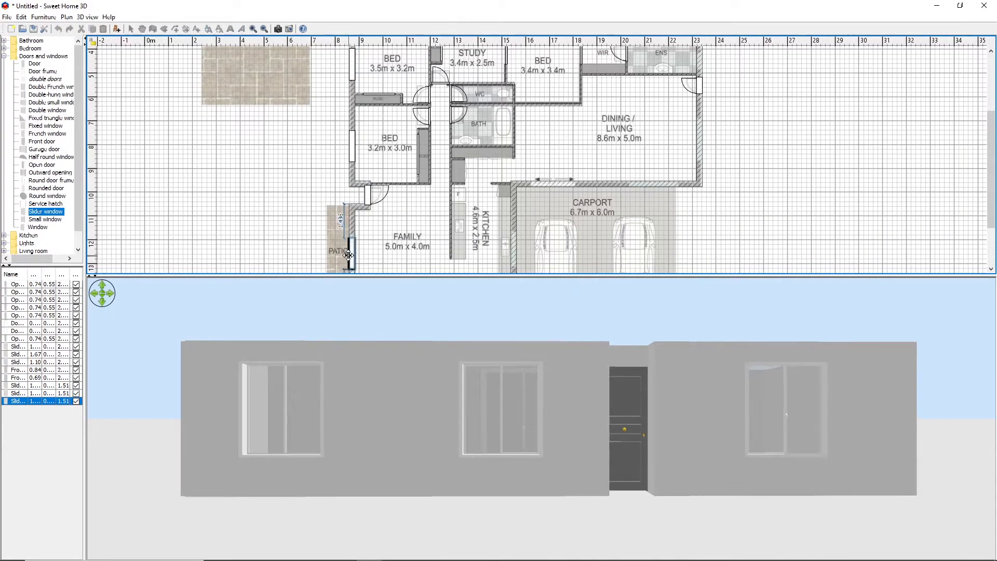
{"action": "scroll", "coordinate": [375, 181], "scroll_direction": "down", "scroll_amount": 2}
{"action": "left_click_drag", "start_coordinate": [360, 202], "coordinate": [359, 221]}
Place a slider window copy in the kitchen's outer wall facing the carport, reduce its height to about 1.03 m and raise it
{"action": "right_click", "coordinate": [254, 166]}
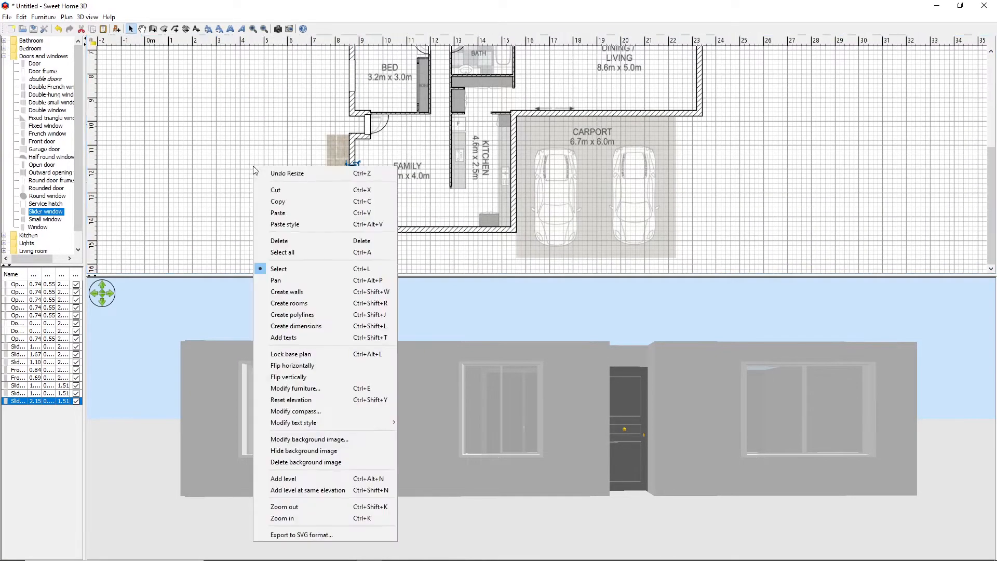
{"action": "left_click", "coordinate": [288, 201]}
{"action": "left_click_drag", "start_coordinate": [353, 63], "coordinate": [513, 249]}
{"action": "left_click_drag", "start_coordinate": [703, 332], "coordinate": [486, 398]}
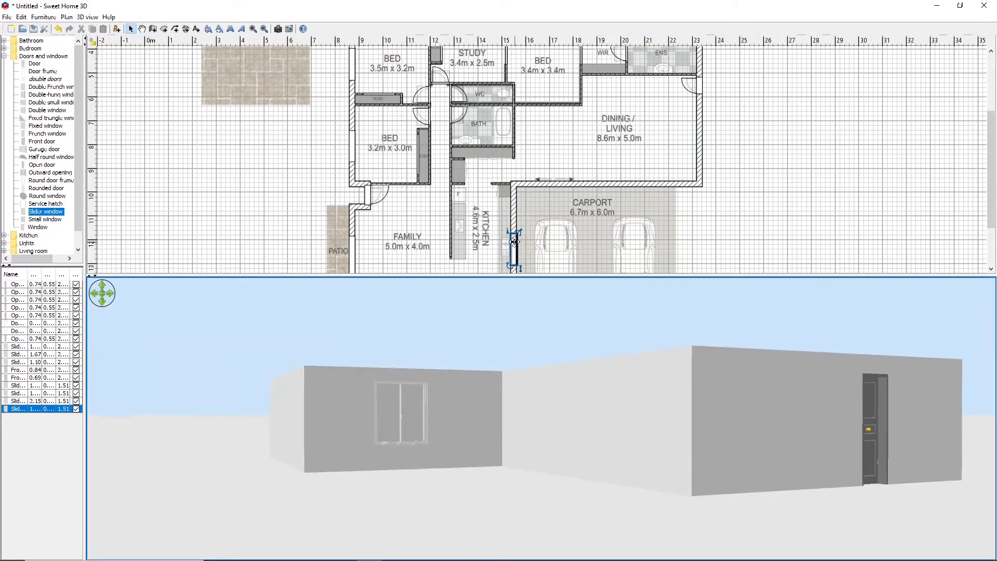
{"action": "left_click_drag", "start_coordinate": [509, 232], "coordinate": [511, 226]}
{"action": "left_click_drag", "start_coordinate": [520, 266], "coordinate": [520, 263]}
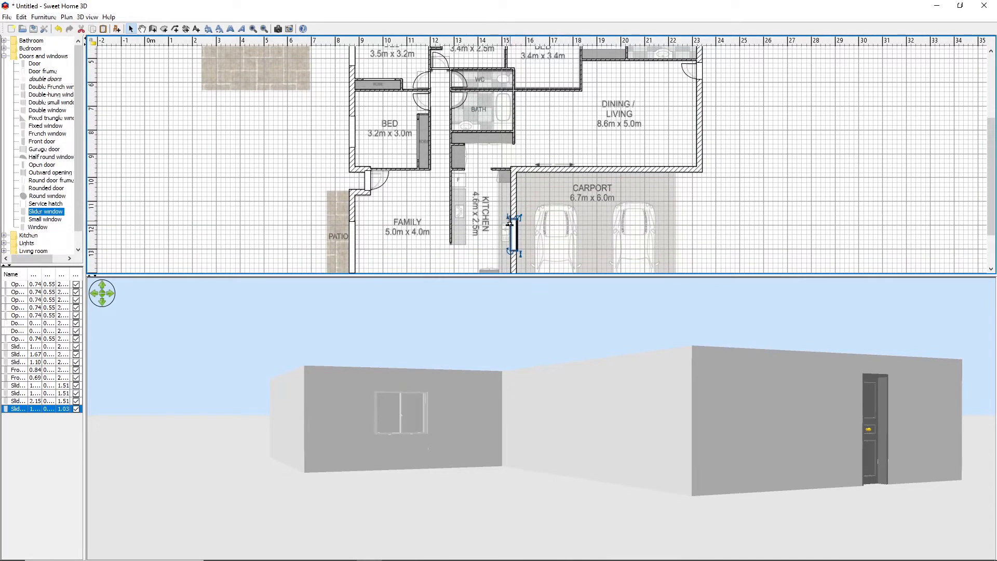
{"action": "left_click", "coordinate": [768, 235]}
Place a slider window copy about 2.04 m wide in the dining/living wall that borders the carport
{"action": "right_click", "coordinate": [296, 203]}
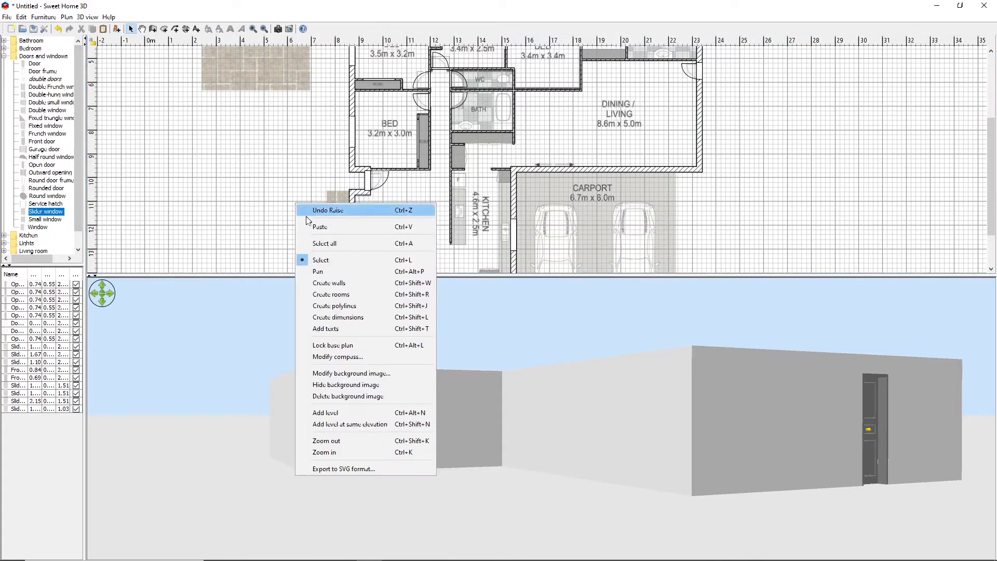
{"action": "left_click", "coordinate": [318, 227]}
{"action": "left_click_drag", "start_coordinate": [354, 124], "coordinate": [629, 163]}
{"action": "left_click", "coordinate": [627, 144]}
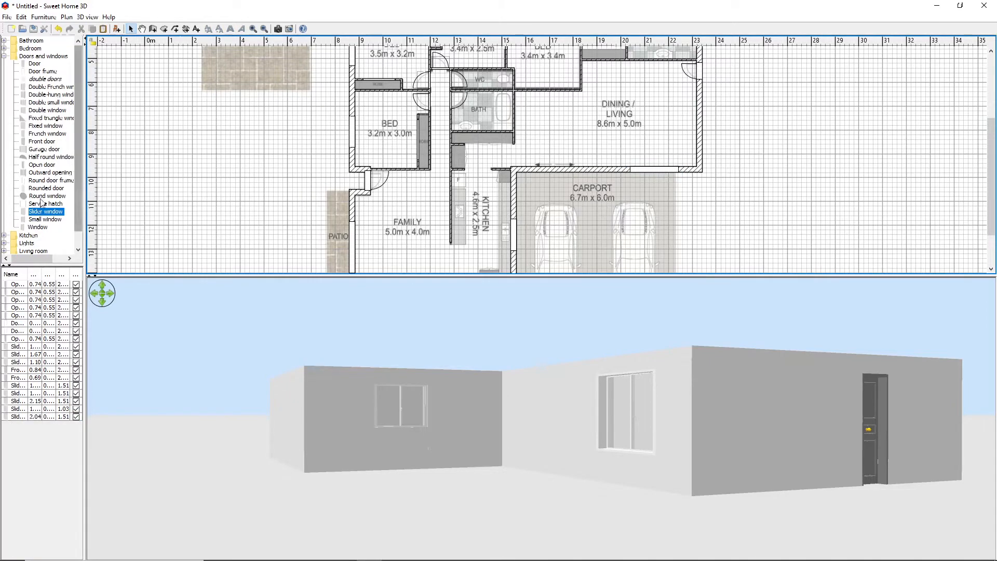
Place a slider window copy about 1.65 m wide in the dining/living room's outer wall, below the front door
{"action": "right_click", "coordinate": [298, 147]}
{"action": "left_click", "coordinate": [328, 173]}
{"action": "left_click_drag", "start_coordinate": [354, 128], "coordinate": [698, 136]}
{"action": "scroll", "coordinate": [229, 187], "scroll_direction": "up", "scroll_amount": 3}
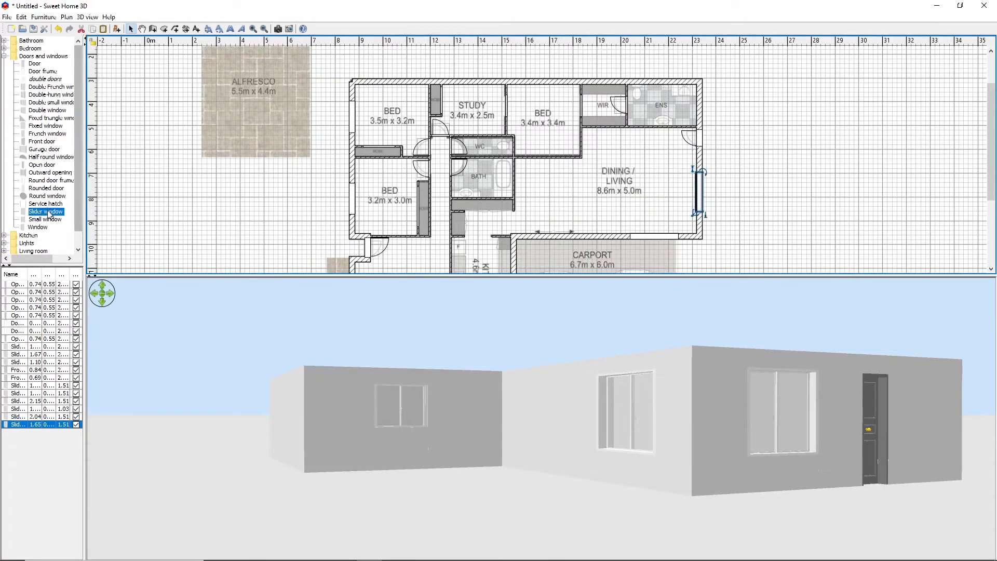
Place a slider window copy about 0.80 m wide in the ENS's outer wall, above the dining/living front door
{"action": "right_click", "coordinate": [169, 191]}
{"action": "left_click", "coordinate": [192, 236]}
{"action": "left_click_drag", "start_coordinate": [352, 198], "coordinate": [700, 114]}
{"action": "left_click_drag", "start_coordinate": [788, 387], "coordinate": [671, 301]}
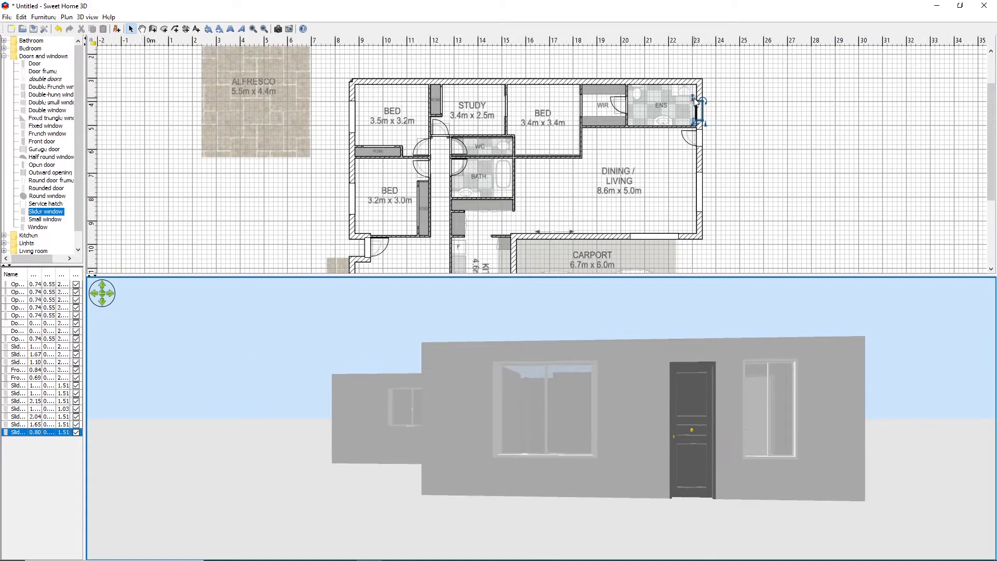
Reduce the ENS window's height to about 0.90 m and place a copy of it in the ENS's upper outer wall
{"action": "left_click_drag", "start_coordinate": [696, 102], "coordinate": [648, 83]}
{"action": "right_click", "coordinate": [703, 177]}
{"action": "right_click", "coordinate": [736, 137]}
{"action": "left_click", "coordinate": [767, 182]}
Copy the 3.5m x 3.2m bedroom's window into the upper outer wall of the 3.4m x 3.4m bedroom, about 1.47 m wide
{"action": "left_click", "coordinate": [351, 115]}
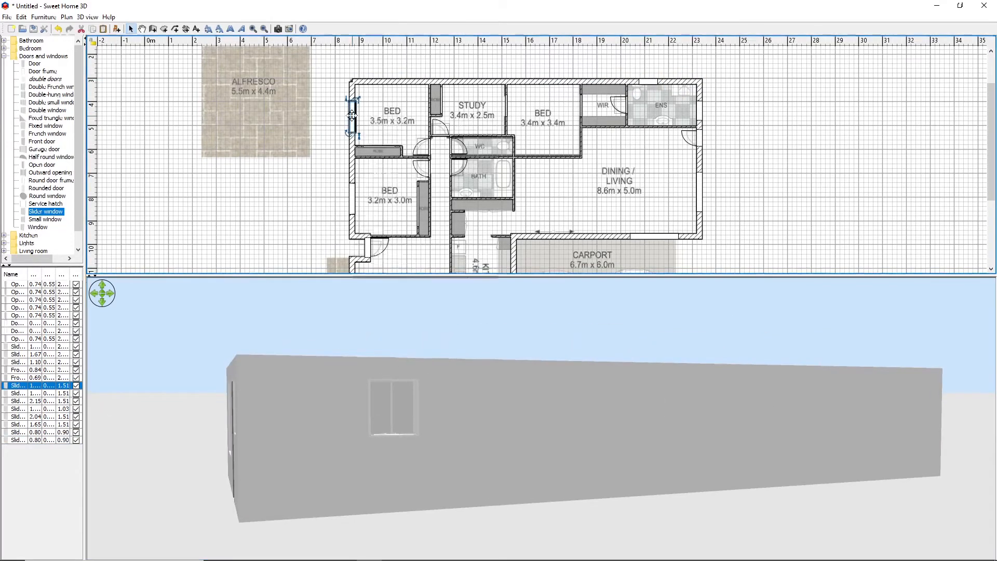
{"action": "right_click", "coordinate": [354, 116]}
{"action": "left_click", "coordinate": [383, 155]}
{"action": "right_click", "coordinate": [322, 162]}
{"action": "left_click", "coordinate": [372, 211]}
{"action": "left_click_drag", "start_coordinate": [356, 121], "coordinate": [525, 77]}
{"action": "left_click", "coordinate": [763, 230]}
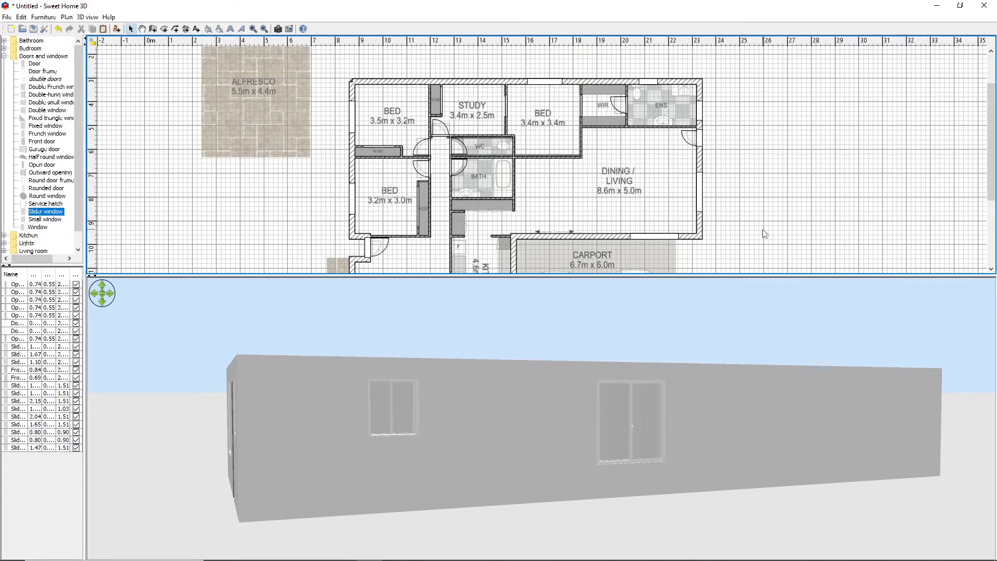
Place a full-height slider window as a sliding door at the arrows in the dining/living wall to the carport, about 2.02 m wide
{"action": "left_click_drag", "start_coordinate": [990, 151], "coordinate": [992, 199]}
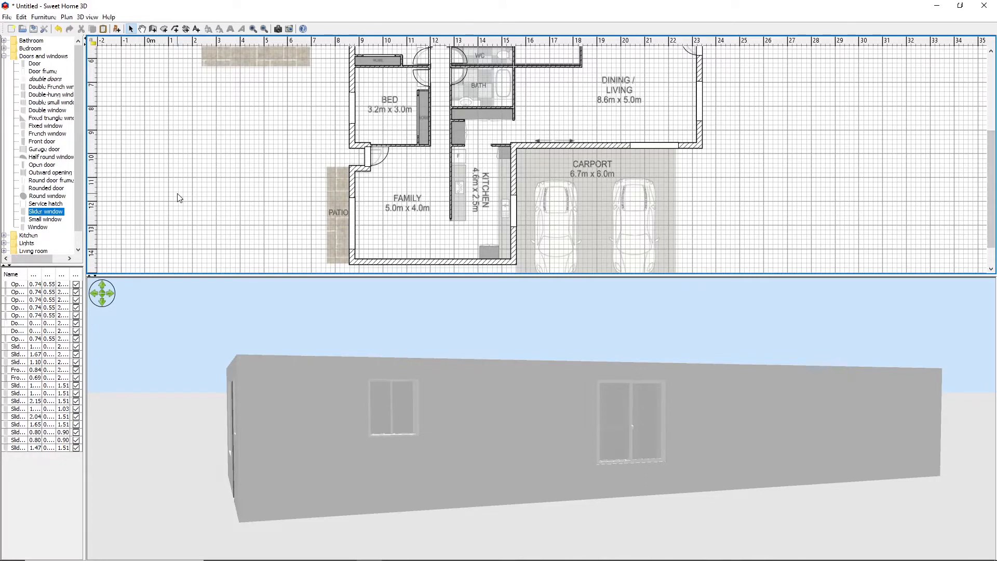
{"action": "mouse_move", "coordinate": [42, 216]}
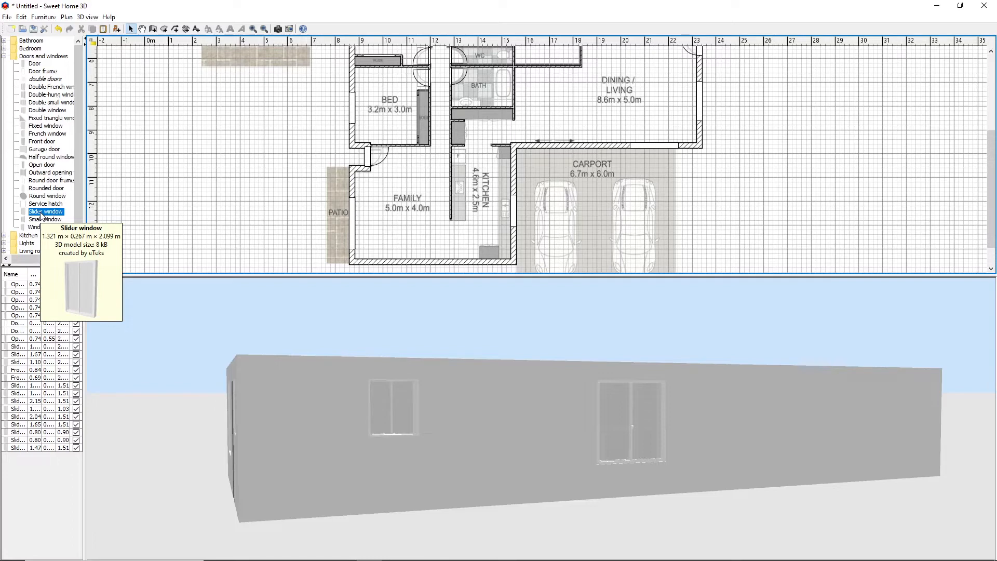
{"action": "left_click_drag", "start_coordinate": [41, 215], "coordinate": [537, 139]}
{"action": "left_click_drag", "start_coordinate": [293, 419], "coordinate": [369, 441]}
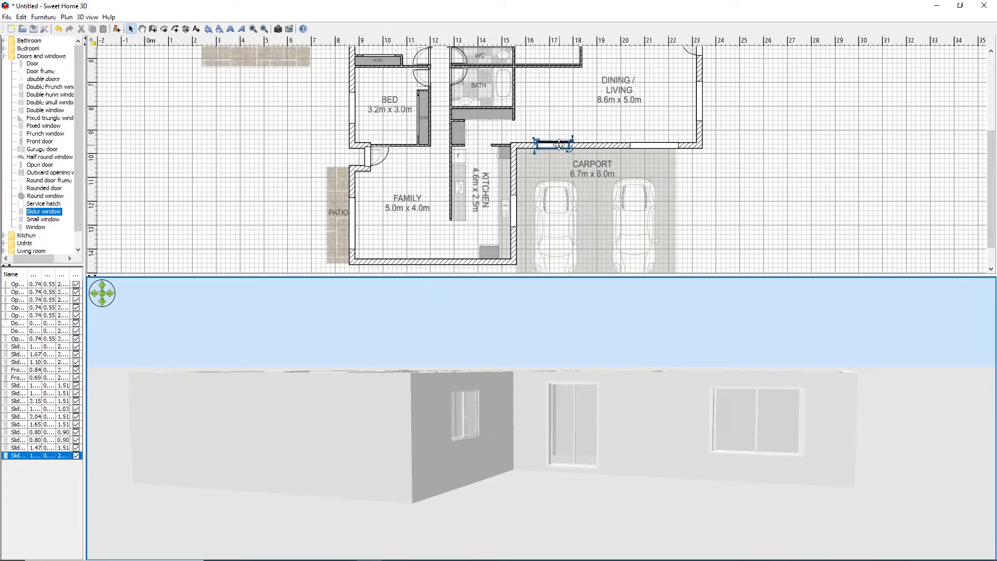
{"action": "left_click_drag", "start_coordinate": [536, 142], "coordinate": [558, 146]}
{"action": "left_click_drag", "start_coordinate": [557, 144], "coordinate": [536, 147]}
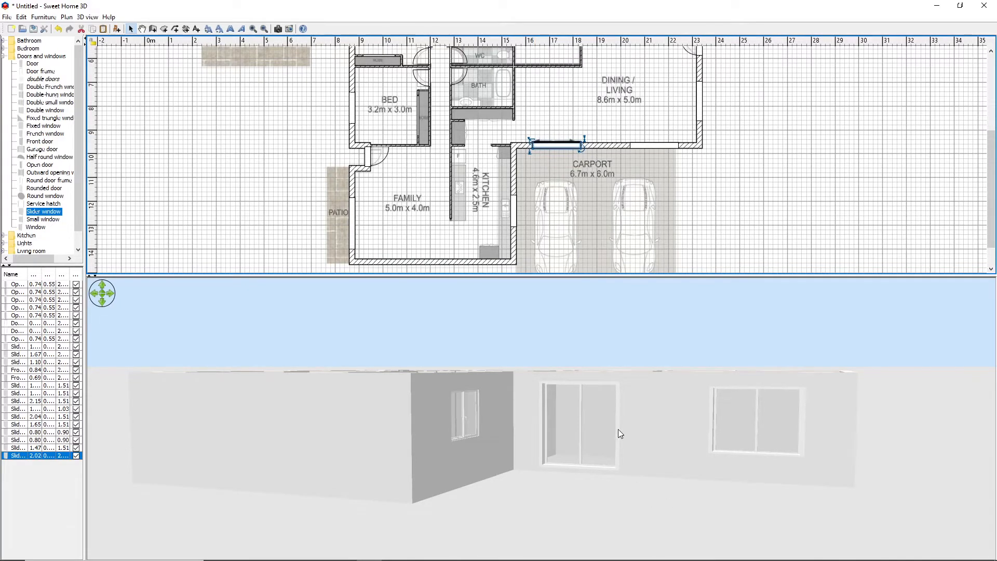
{"action": "left_click", "coordinate": [778, 182]}
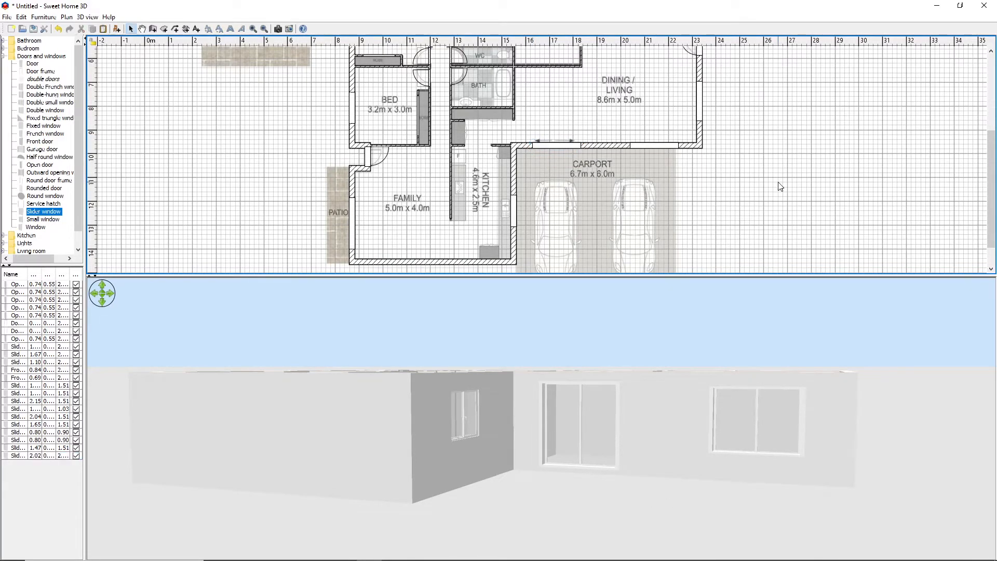
Place a fixed window in the family room's lower outer wall near the patio corner and make it about 1.84 m high
{"action": "mouse_move", "coordinate": [995, 201]}
{"action": "left_mouse_down"}
{"action": "mouse_move", "coordinate": [994, 153]}
{"action": "mouse_move", "coordinate": [996, 213]}
{"action": "left_mouse_up"}
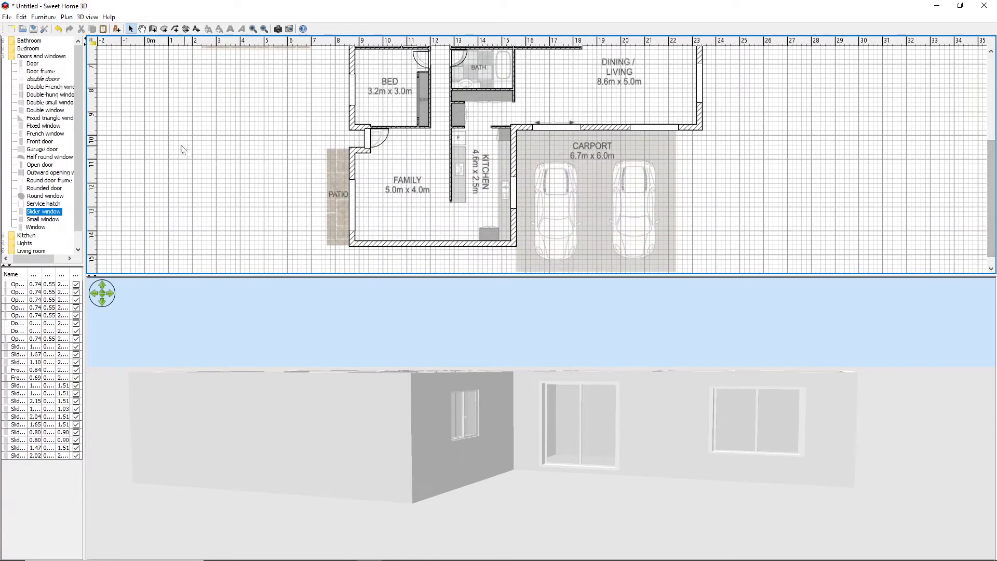
{"action": "left_click", "coordinate": [42, 126]}
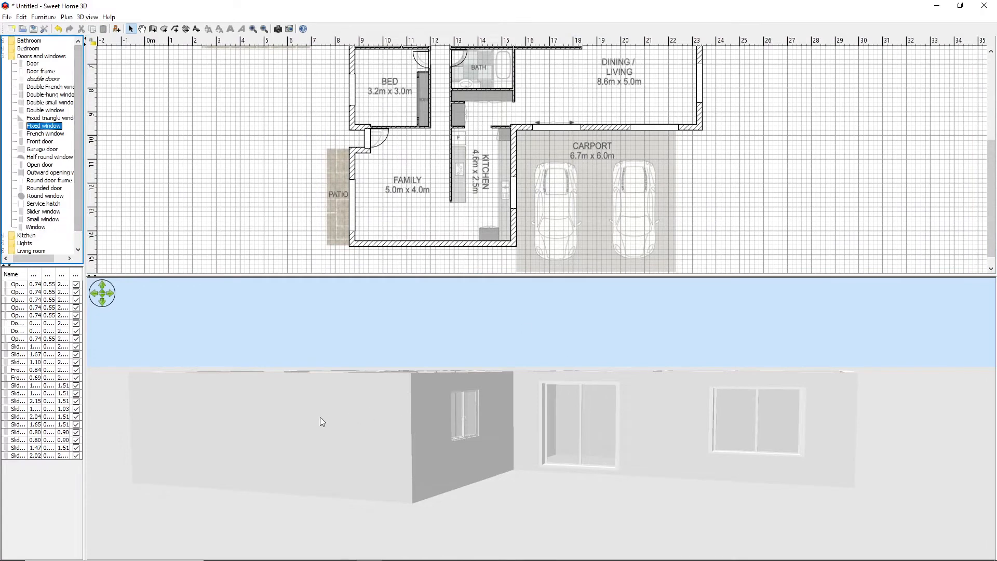
{"action": "left_click_drag", "start_coordinate": [321, 419], "coordinate": [400, 404]}
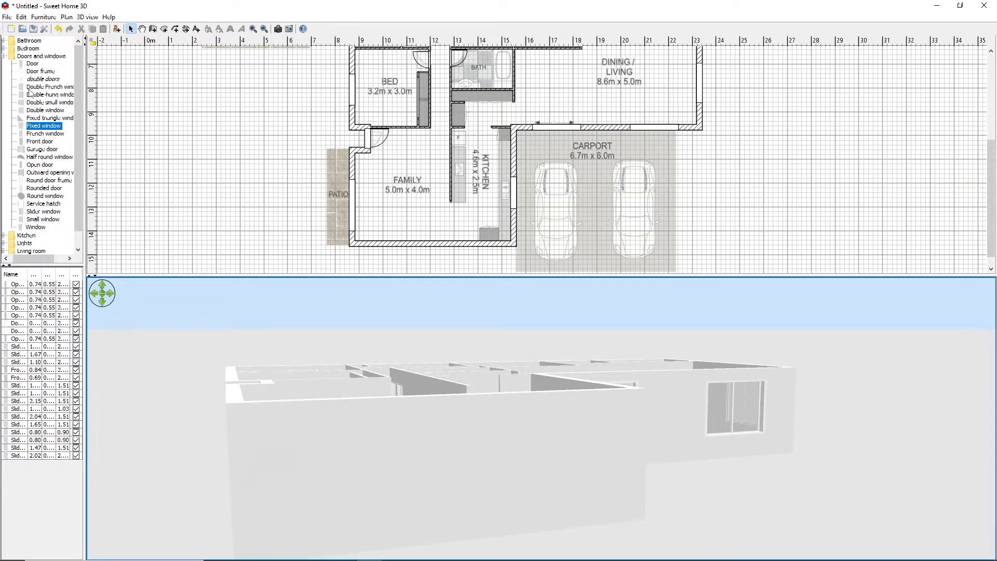
{"action": "left_click_drag", "start_coordinate": [48, 129], "coordinate": [373, 242]}
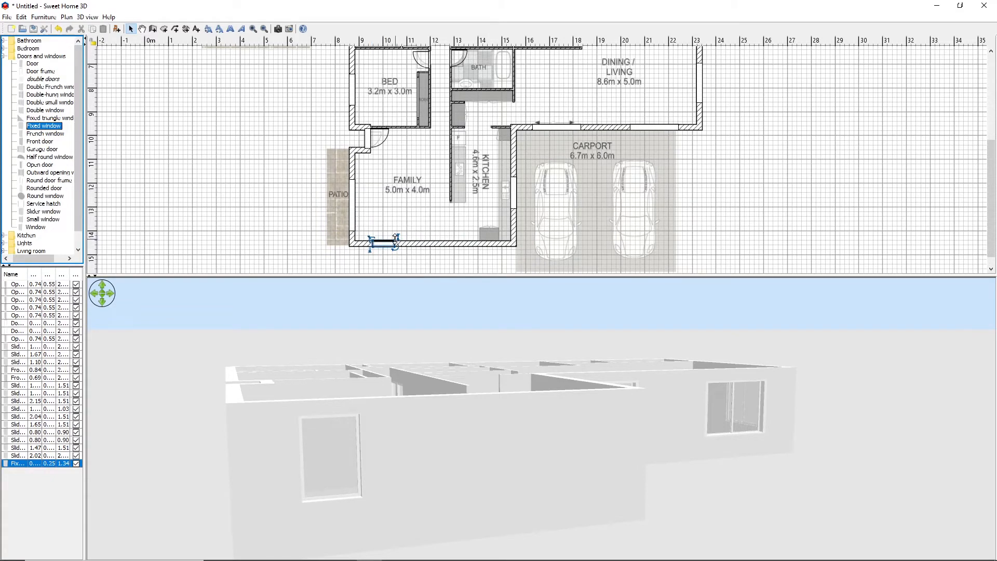
{"action": "left_click_drag", "start_coordinate": [396, 239], "coordinate": [372, 264]}
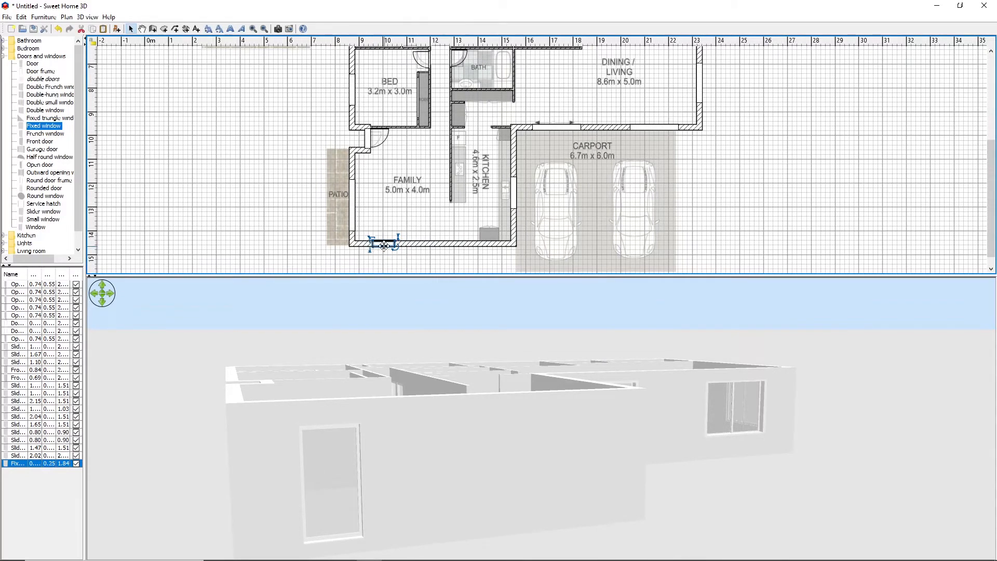
Copy the family room's fixed window and place the copy beside it in the same lower wall
{"action": "right_click", "coordinate": [384, 246]}
{"action": "left_click", "coordinate": [414, 209]}
{"action": "right_click", "coordinate": [293, 221]}
{"action": "left_click", "coordinate": [324, 220]}
{"action": "key", "text": "ctrl+v"}
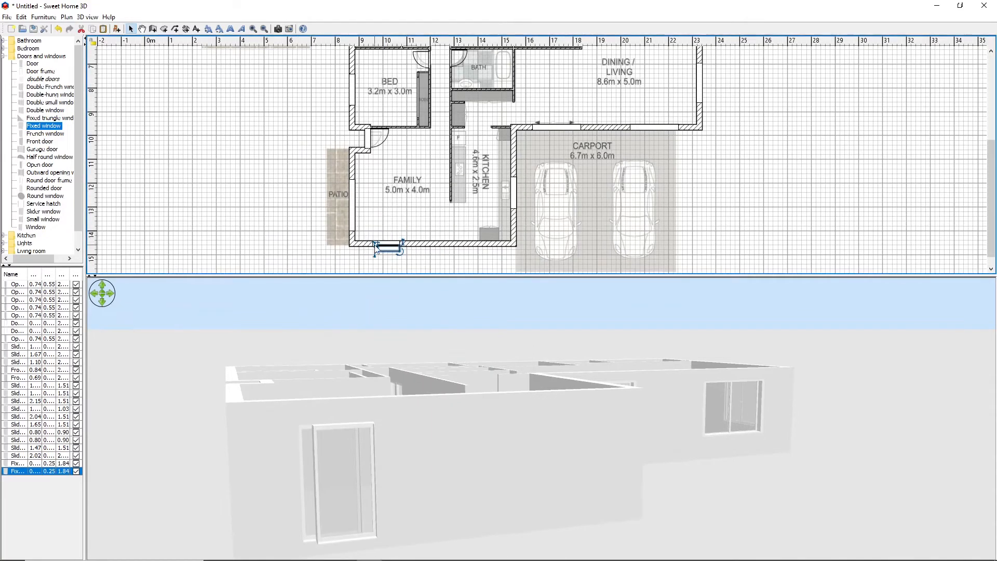
{"action": "left_click_drag", "start_coordinate": [382, 242], "coordinate": [414, 239]}
Paste two more copies of the fixed window and line them up along the lower outer wall toward the kitchen
{"action": "right_click", "coordinate": [261, 220]}
{"action": "left_click", "coordinate": [287, 232]}
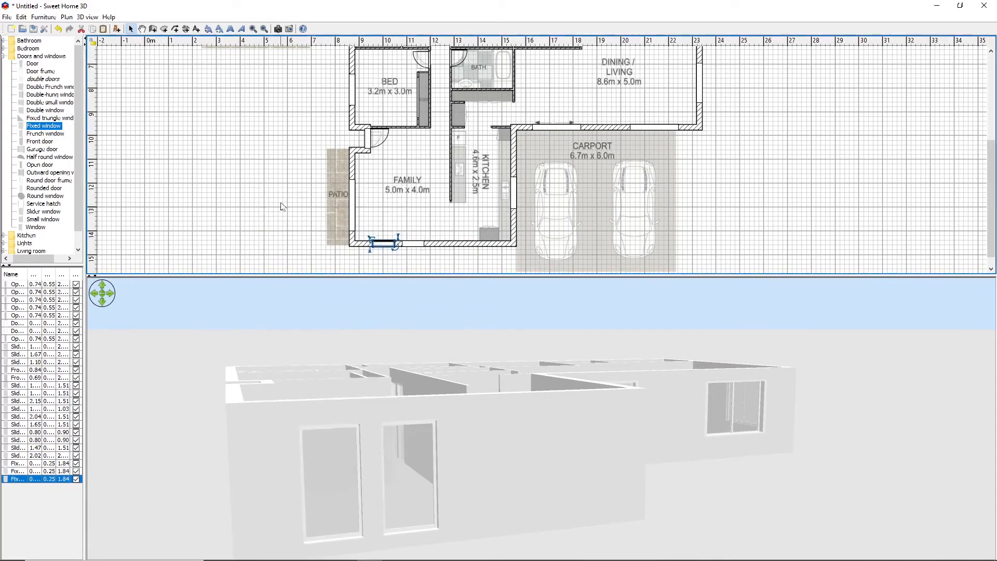
{"action": "left_click_drag", "start_coordinate": [383, 242], "coordinate": [438, 242]}
{"action": "right_click", "coordinate": [255, 172]}
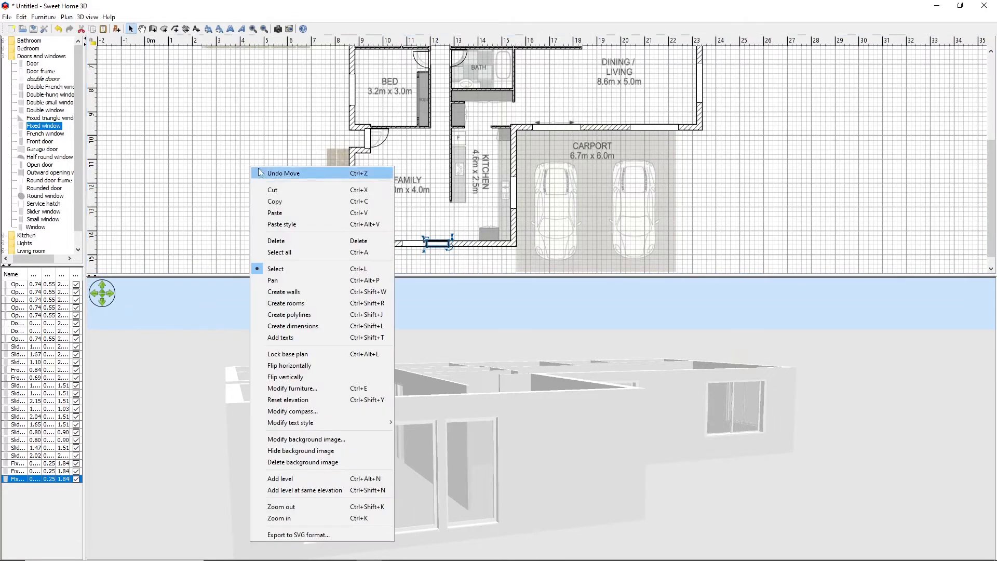
{"action": "left_click", "coordinate": [285, 213]}
{"action": "left_click_drag", "start_coordinate": [384, 243], "coordinate": [466, 240]}
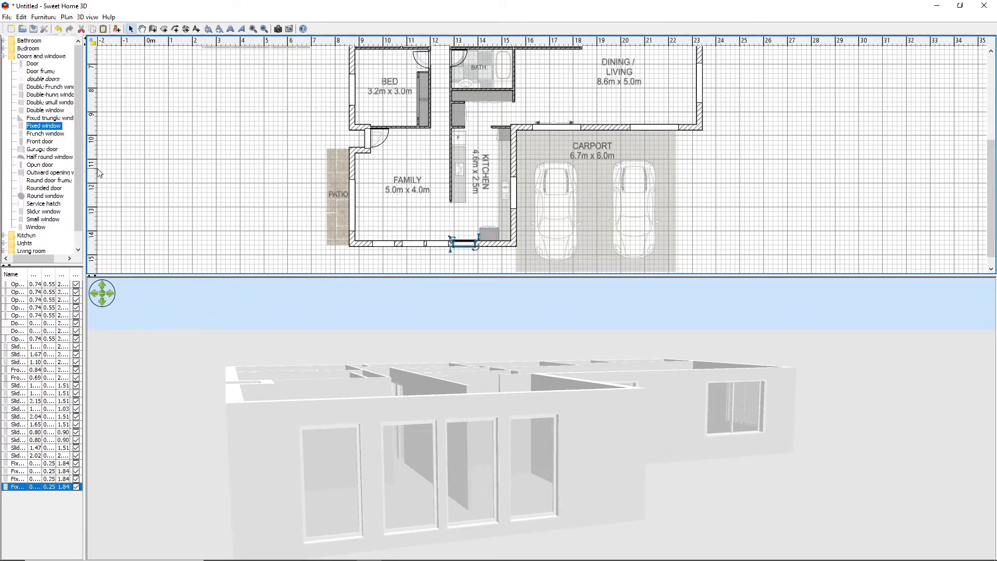
{"action": "left_click", "coordinate": [246, 205]}
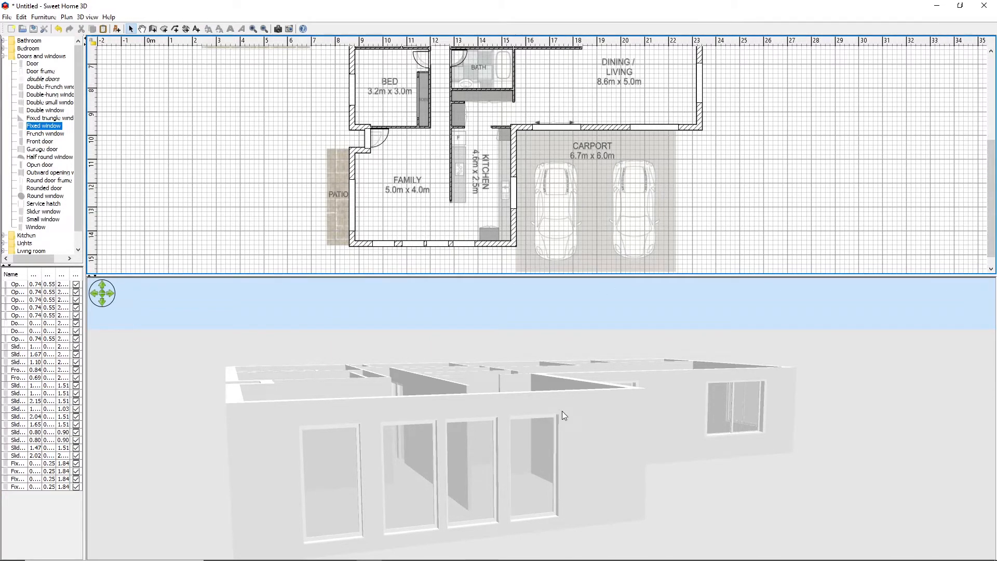
{"action": "left_click_drag", "start_coordinate": [564, 415], "coordinate": [681, 404]}
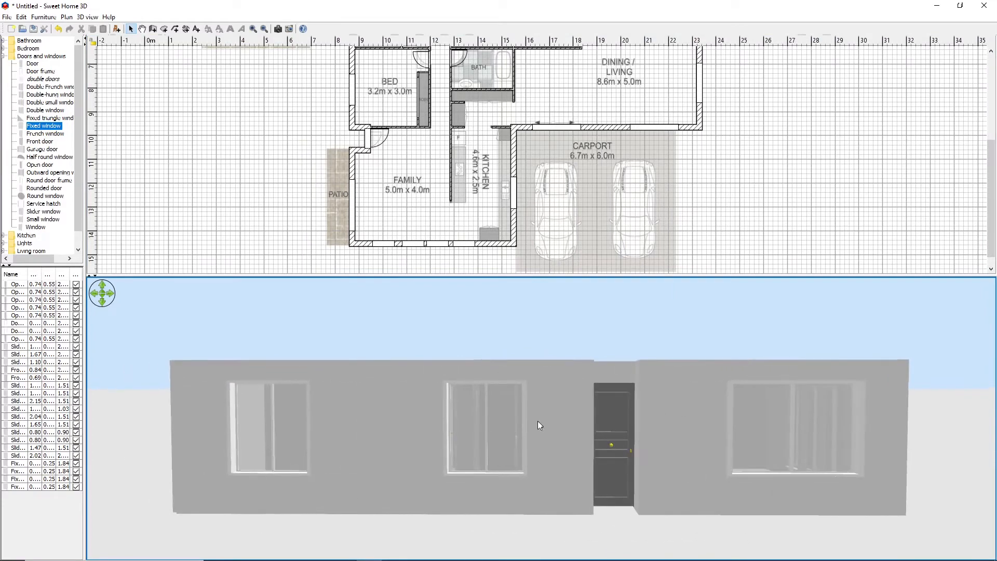
Draw a rectangular room over the ALFRESCO paving, about 4.56 m wide and 5.63 m long
{"action": "left_click_drag", "start_coordinate": [519, 419], "coordinate": [229, 436]}
{"action": "left_click_drag", "start_coordinate": [585, 276], "coordinate": [596, 430]}
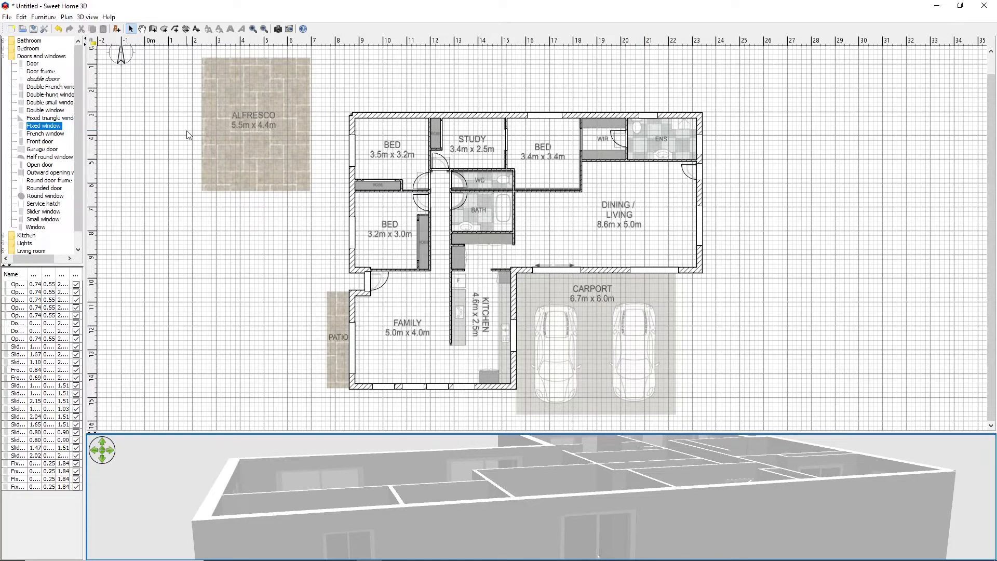
{"action": "left_click", "coordinate": [164, 29]}
{"action": "left_click", "coordinate": [202, 56]}
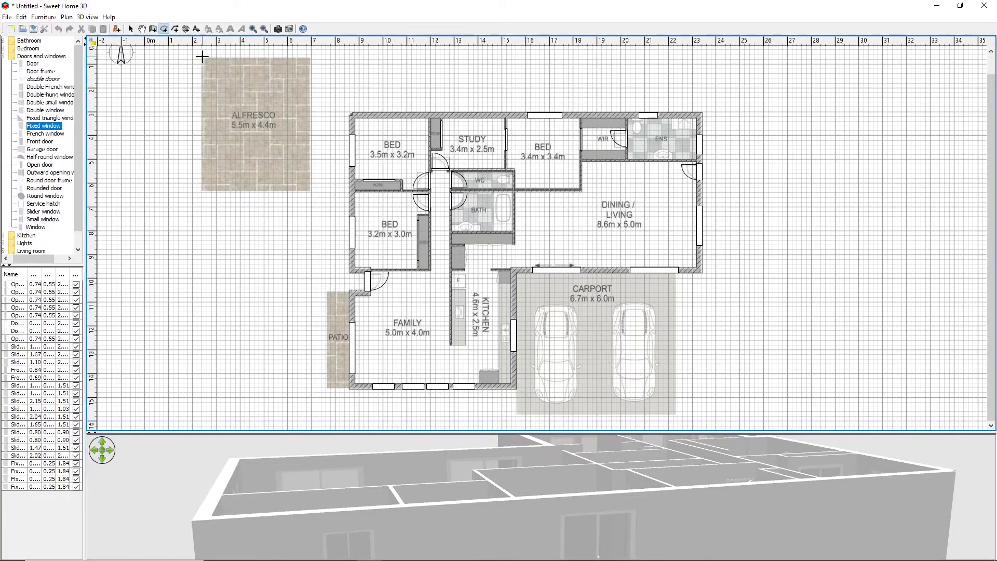
{"action": "left_click", "coordinate": [310, 57]}
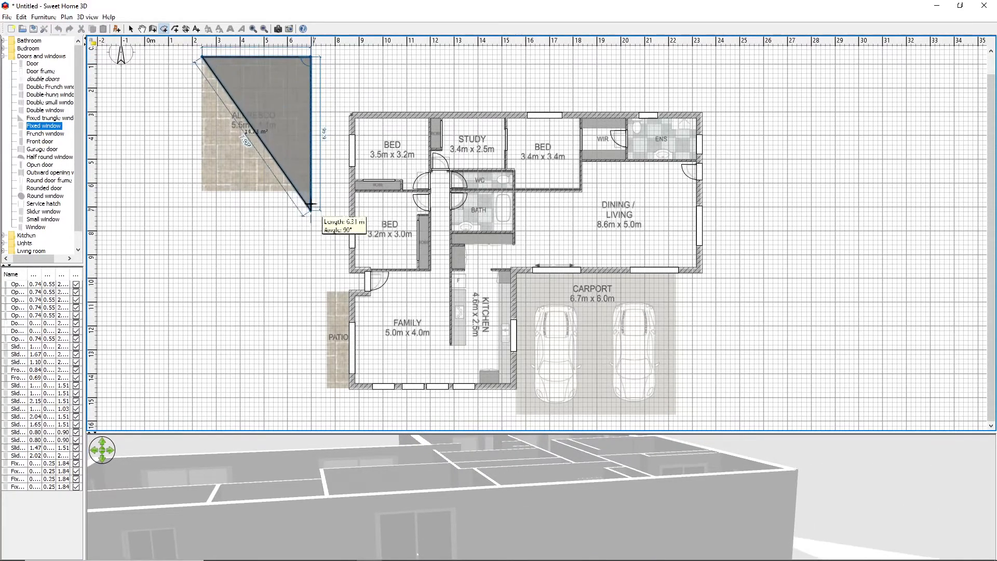
{"action": "left_click", "coordinate": [310, 188]}
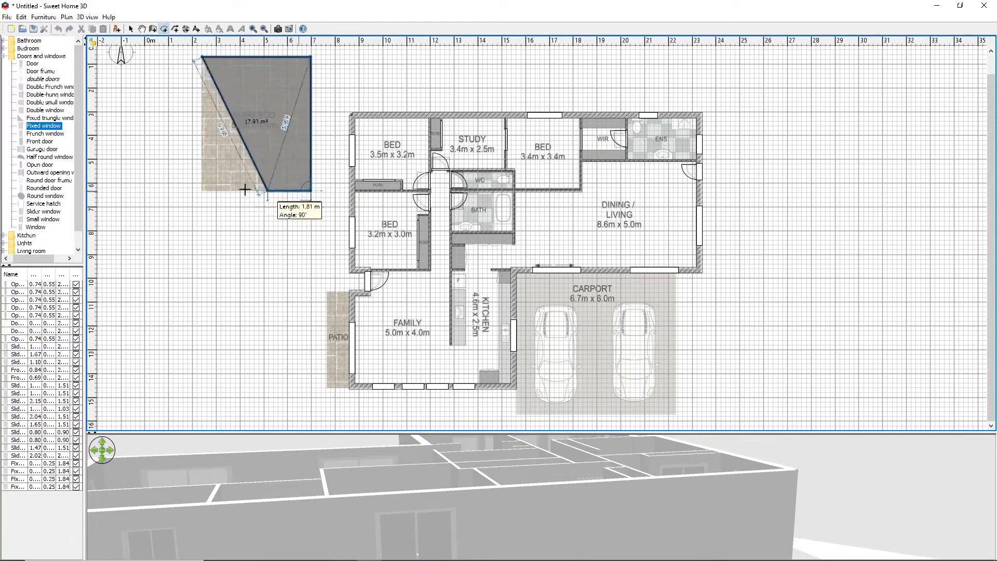
{"action": "double_click", "coordinate": [201, 188]}
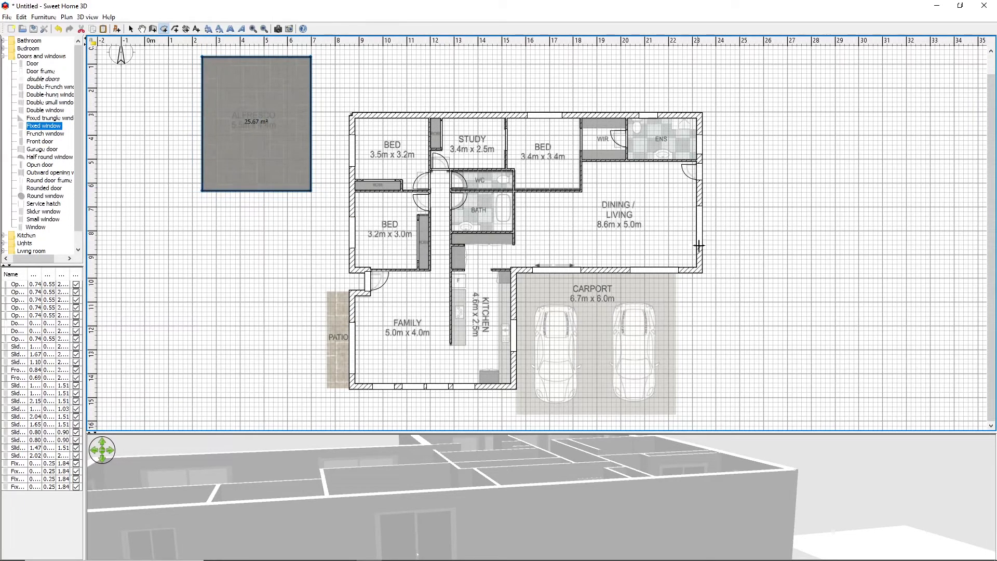
Draw a narrow rectangular room over the PATIO strip beside the family room, about 0.99 m by 4.18 m
{"action": "left_click", "coordinate": [349, 291]}
{"action": "left_click", "coordinate": [326, 290]}
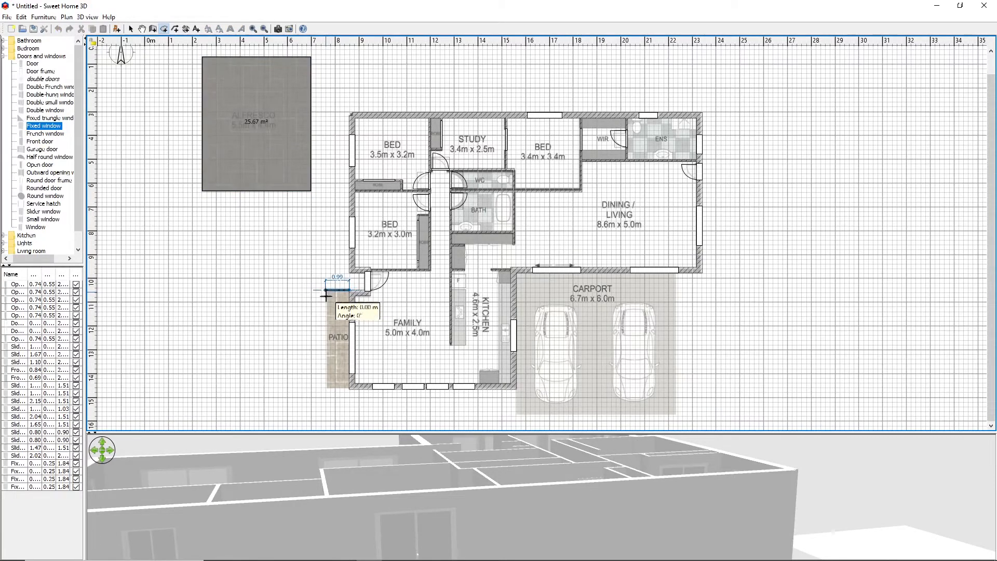
{"action": "left_click", "coordinate": [325, 388]}
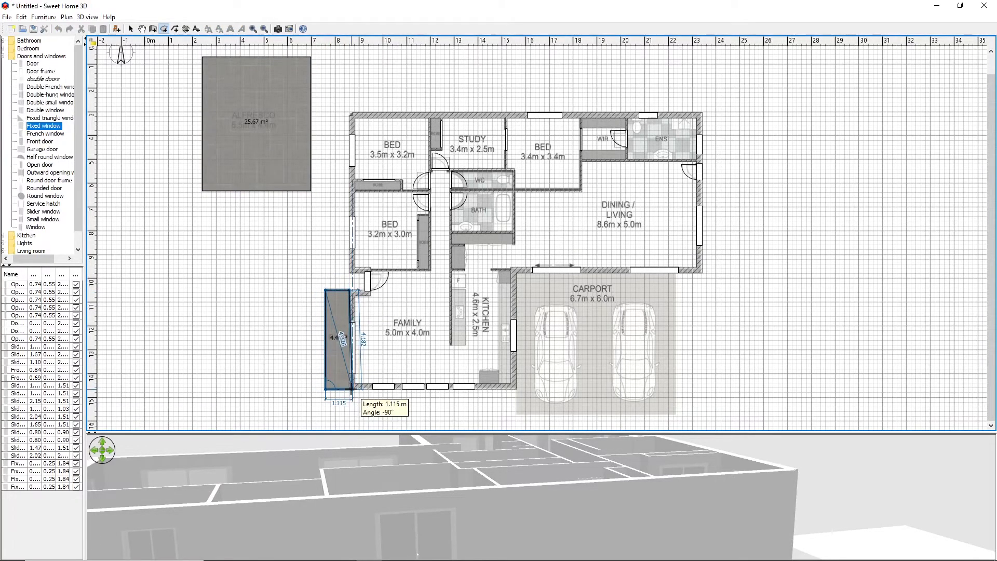
{"action": "left_click", "coordinate": [349, 389]}
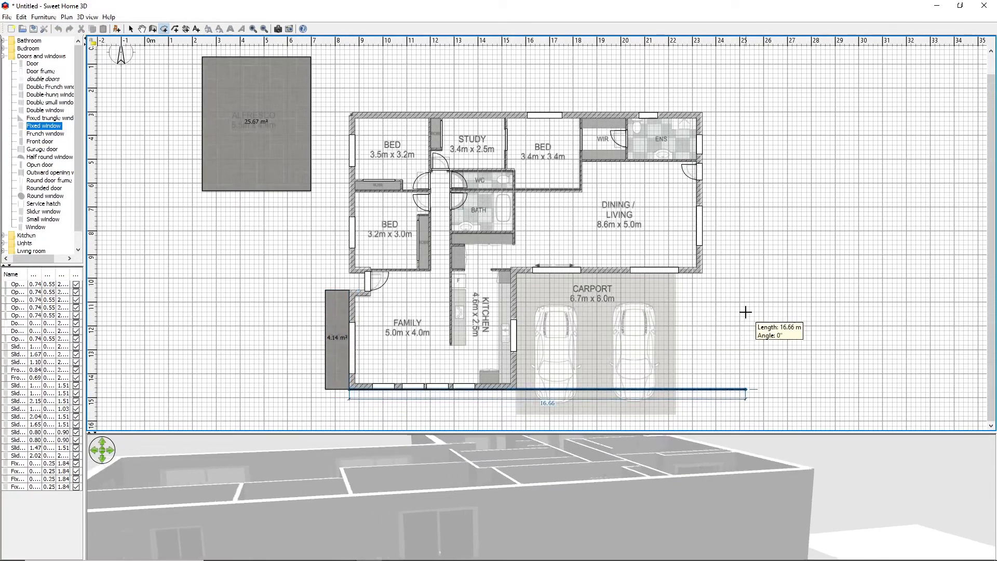
{"action": "right_click", "coordinate": [745, 317]}
{"action": "left_click", "coordinate": [514, 396]}
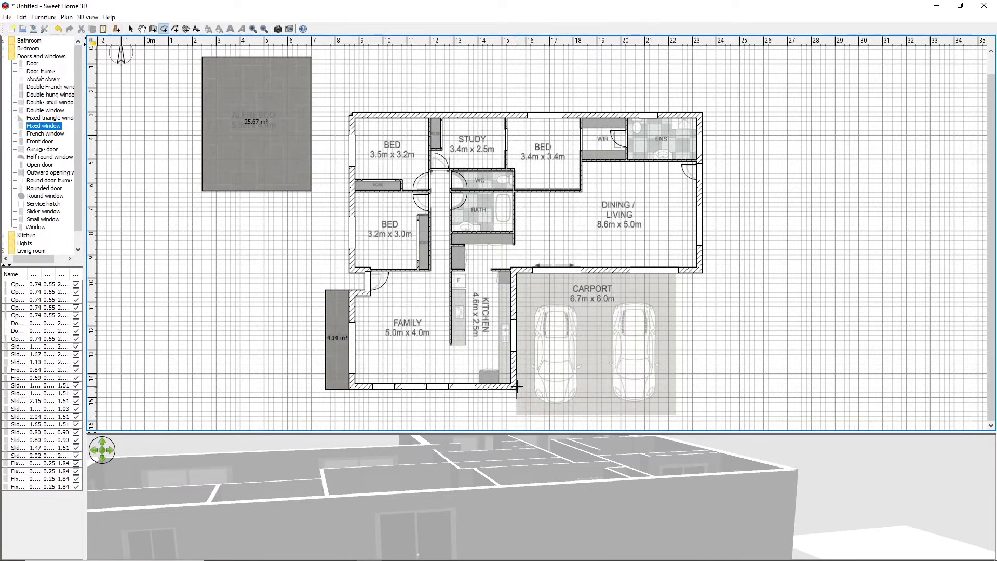
Draw a rectangular room over the CARPORT area, about 6.70 m wide, up to the dining/living wall
{"action": "left_click", "coordinate": [516, 387]}
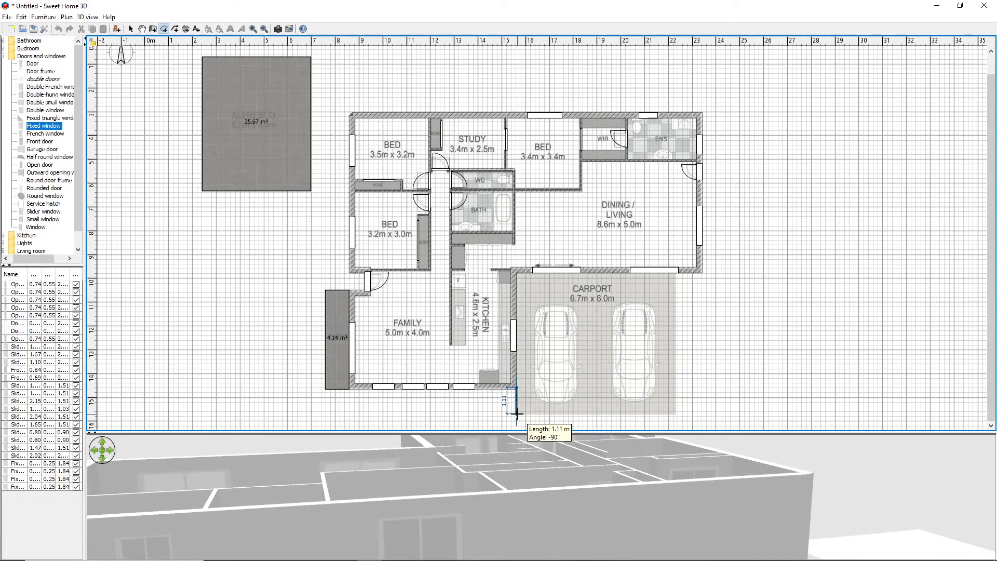
{"action": "left_click", "coordinate": [517, 414]}
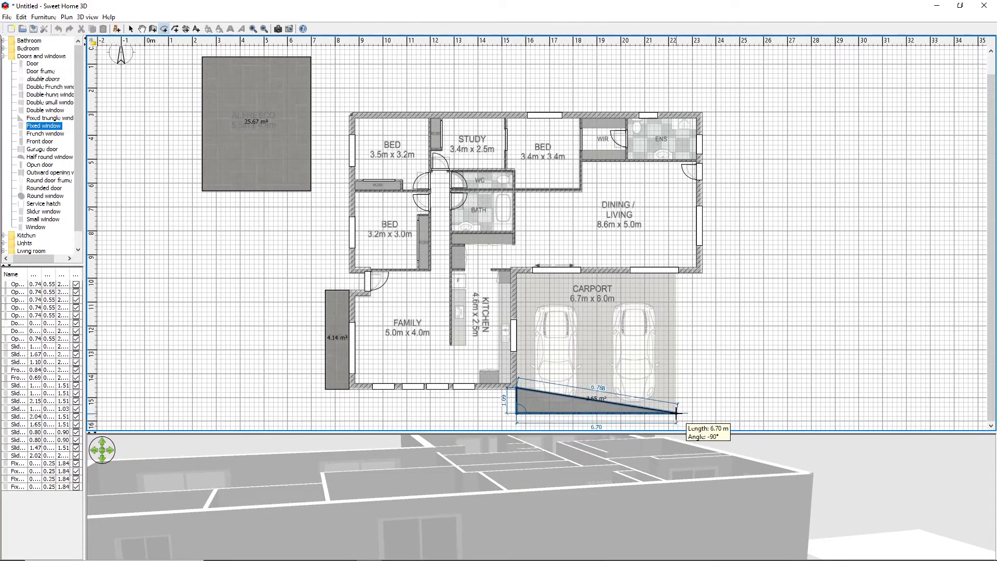
{"action": "left_click", "coordinate": [676, 413]}
{"action": "left_click", "coordinate": [677, 270]}
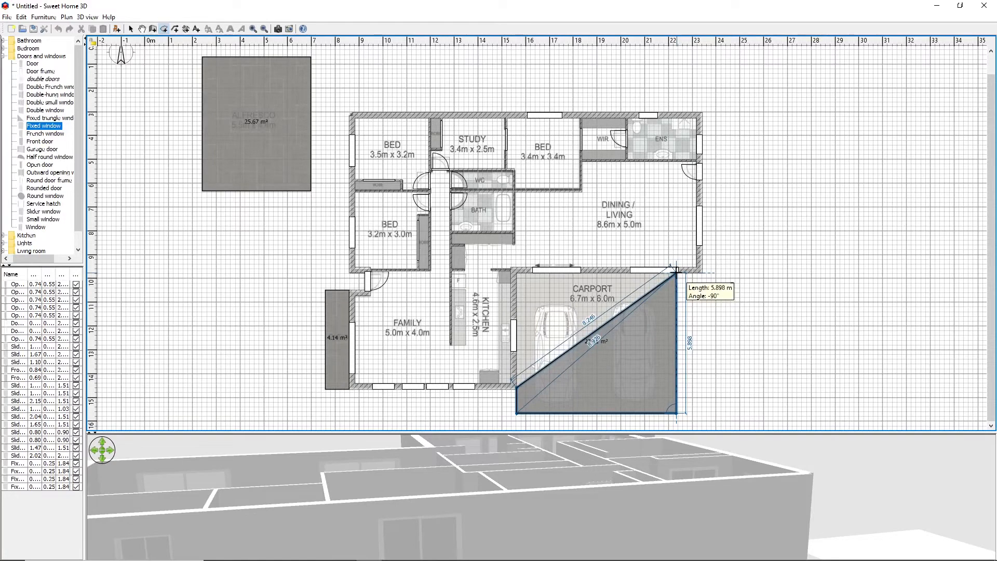
{"action": "double_click", "coordinate": [515, 278]}
{"action": "right_click", "coordinate": [804, 285]}
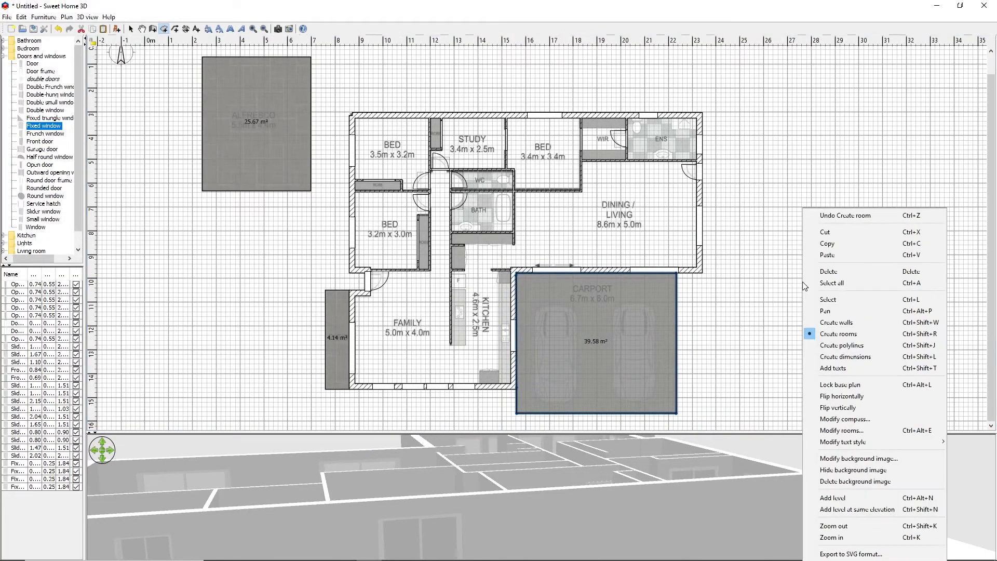
{"action": "left_click", "coordinate": [788, 272]}
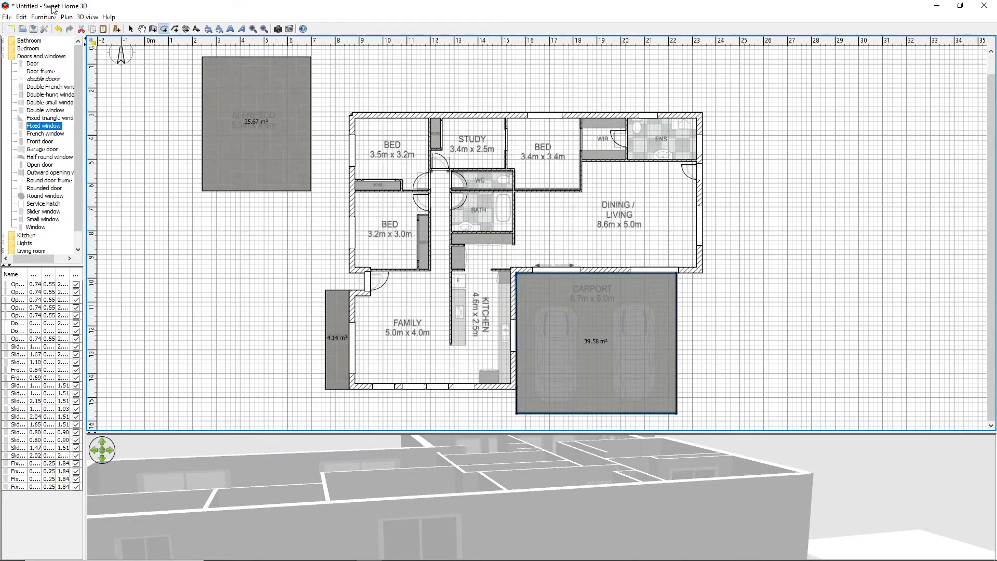
Create a room inside the WC walls and set its floor color to the light grey #D1D1D1
{"action": "left_click", "coordinate": [131, 28]}
{"action": "left_click", "coordinate": [164, 29]}
{"action": "double_click", "coordinate": [484, 178]}
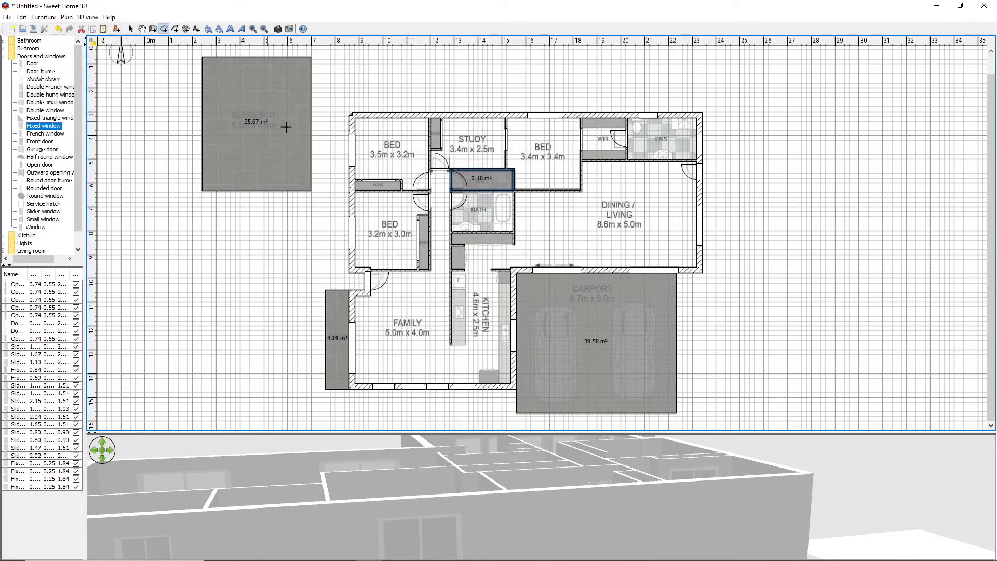
{"action": "right_click", "coordinate": [485, 179]}
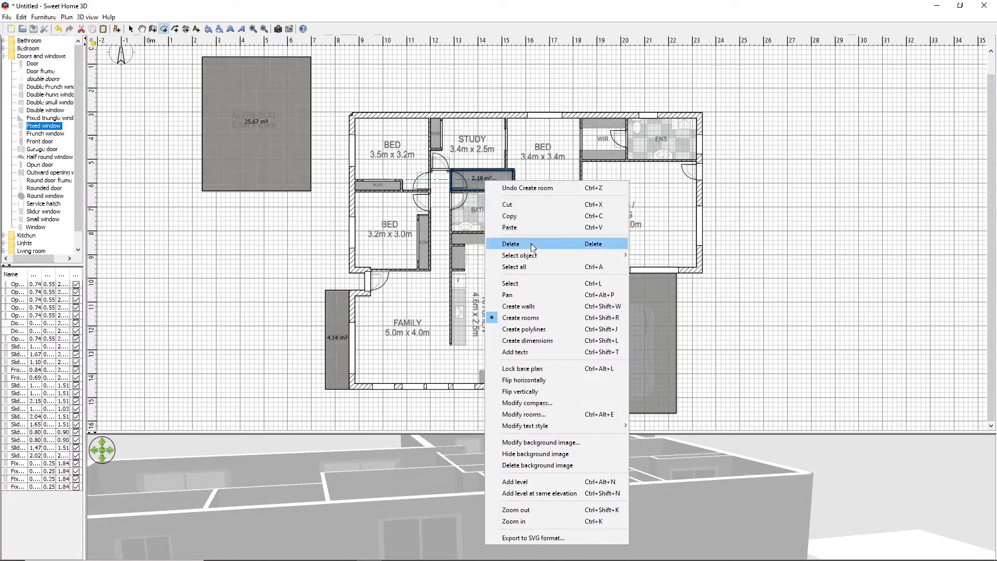
{"action": "left_click", "coordinate": [533, 415]}
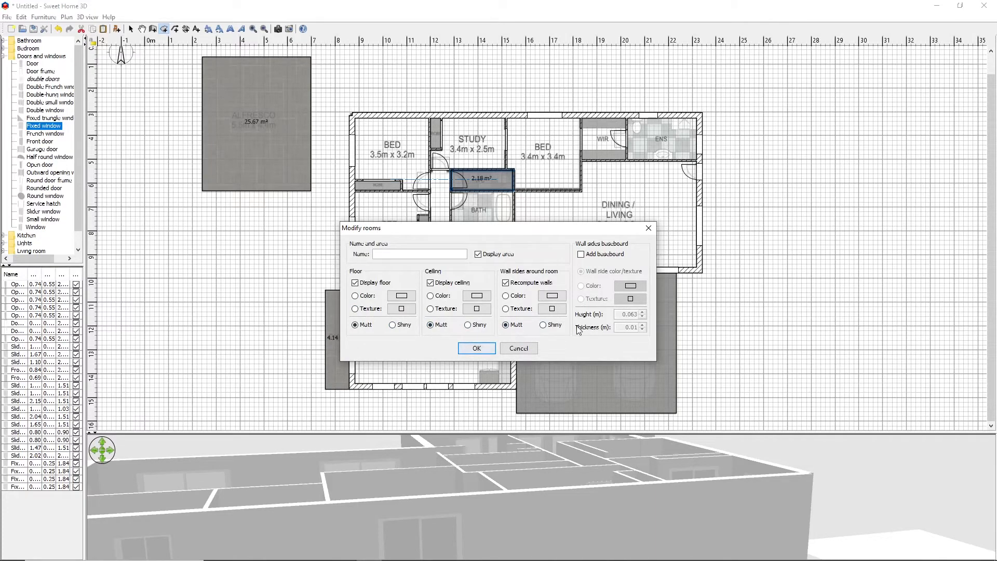
{"action": "left_click", "coordinate": [401, 295]}
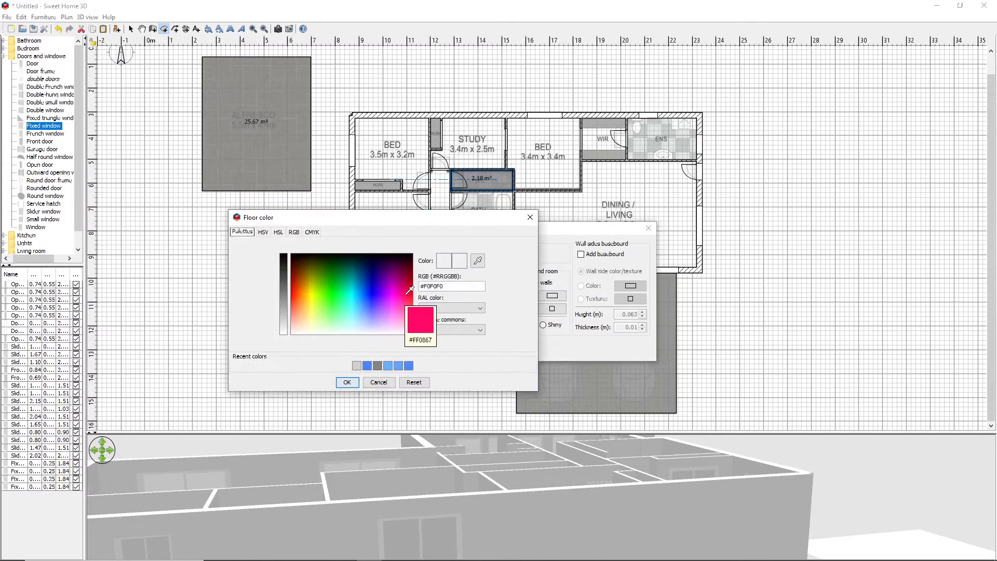
{"action": "left_click", "coordinate": [362, 364]}
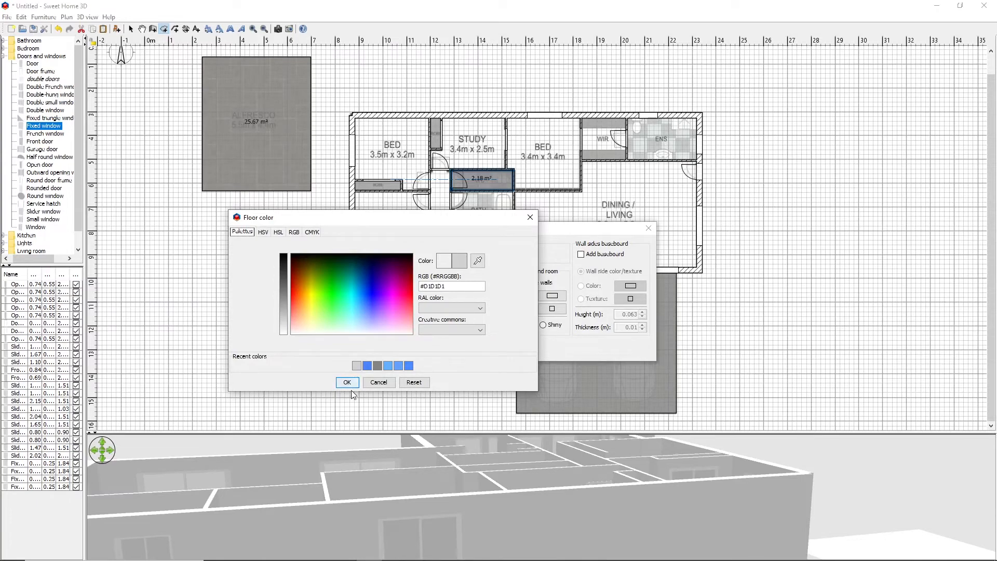
{"action": "left_click", "coordinate": [347, 382]}
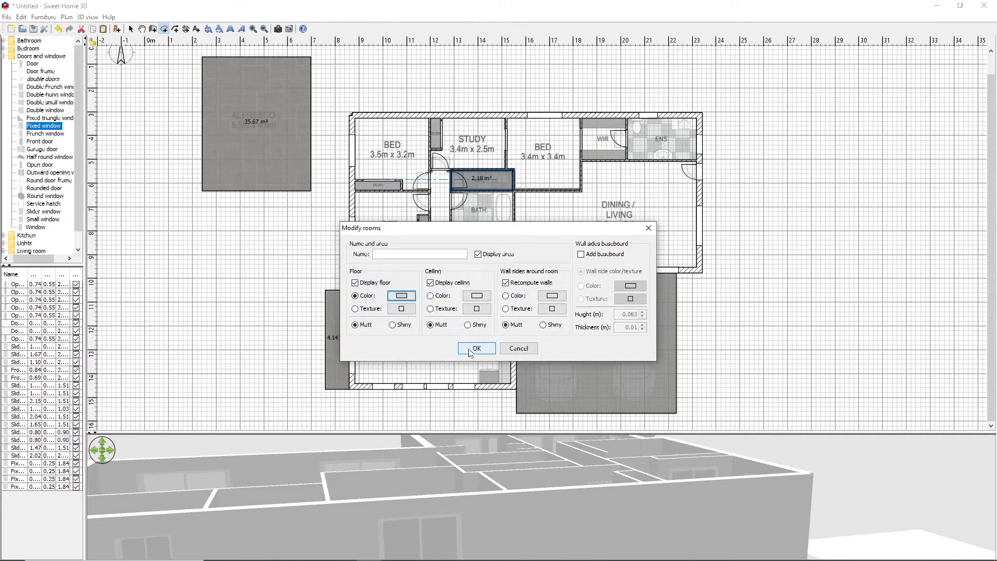
{"action": "left_click", "coordinate": [472, 348]}
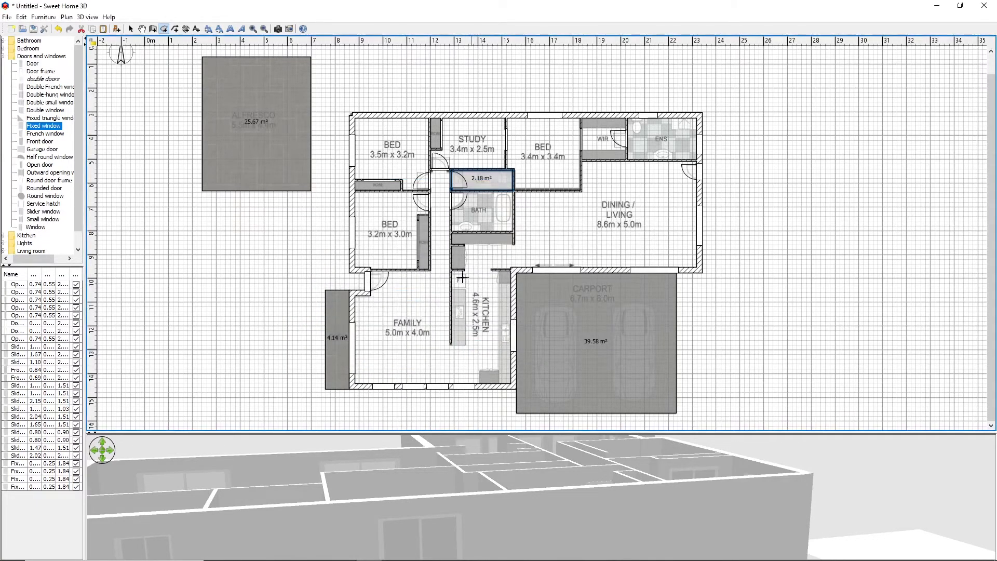
Create a room inside the BATH walls and set its floor color to the light grey #D1D1D1
{"action": "double_click", "coordinate": [482, 208]}
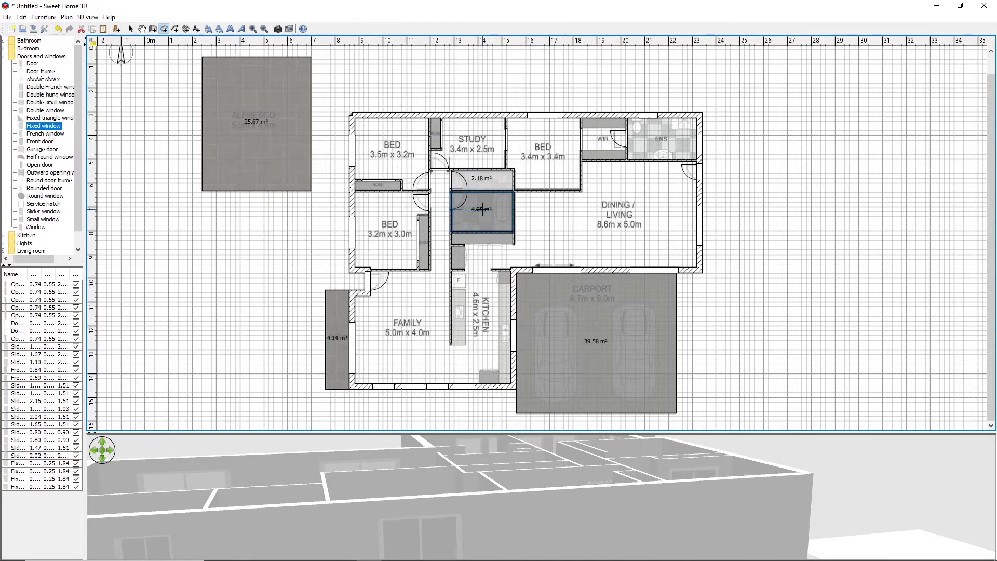
{"action": "right_click", "coordinate": [483, 211]}
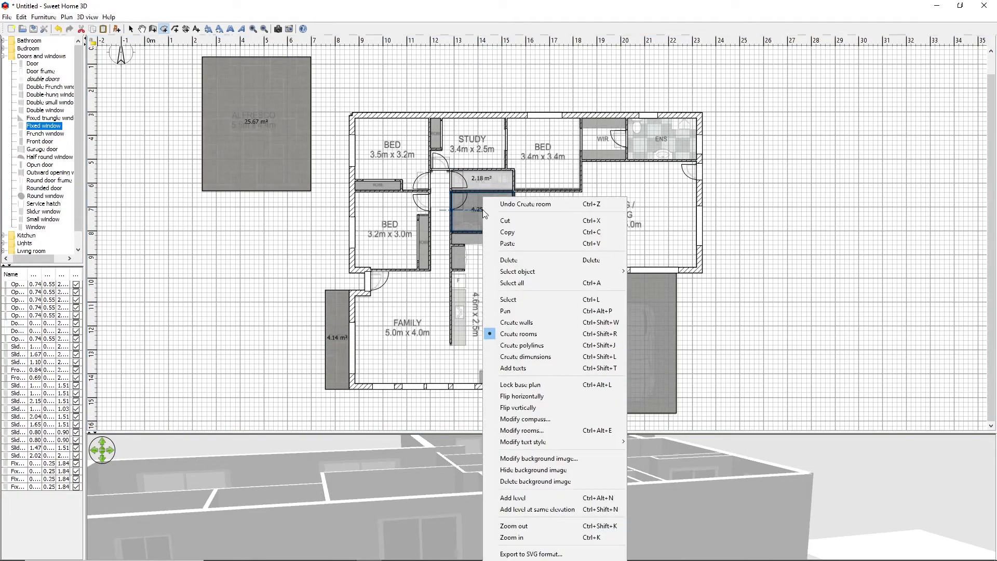
{"action": "left_click", "coordinate": [522, 431]}
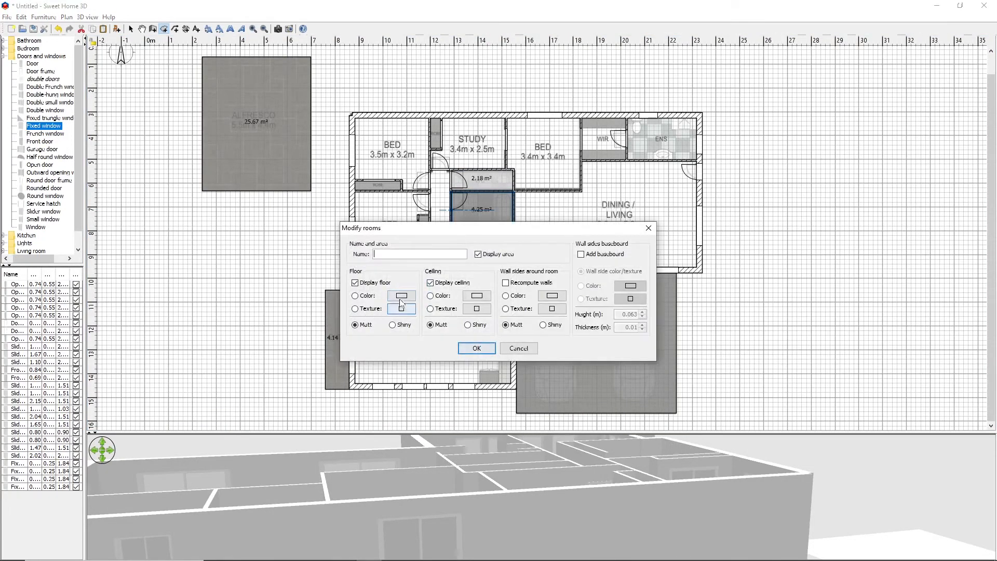
{"action": "left_click", "coordinate": [403, 295]}
{"action": "left_click", "coordinate": [357, 365]}
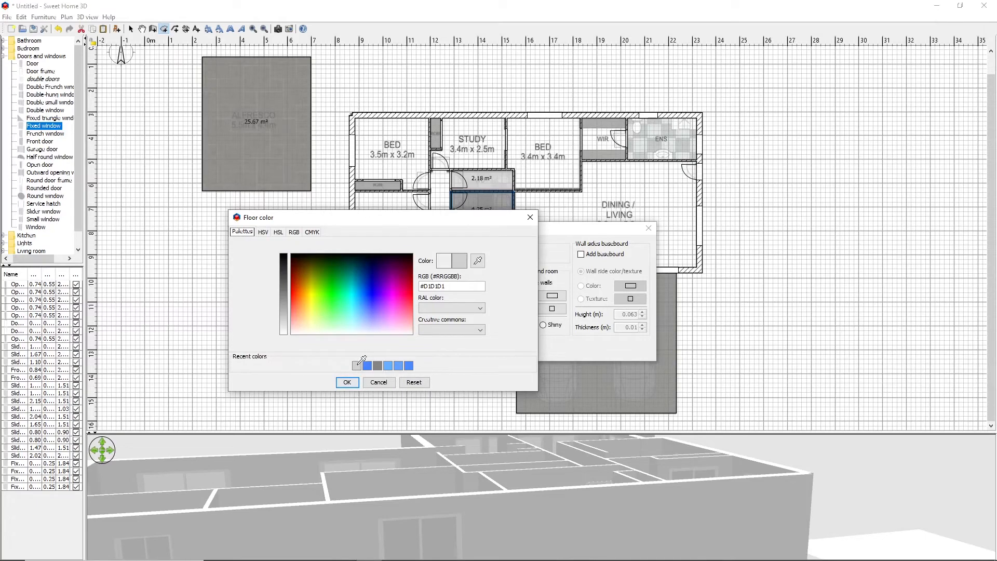
{"action": "left_click", "coordinate": [349, 383]}
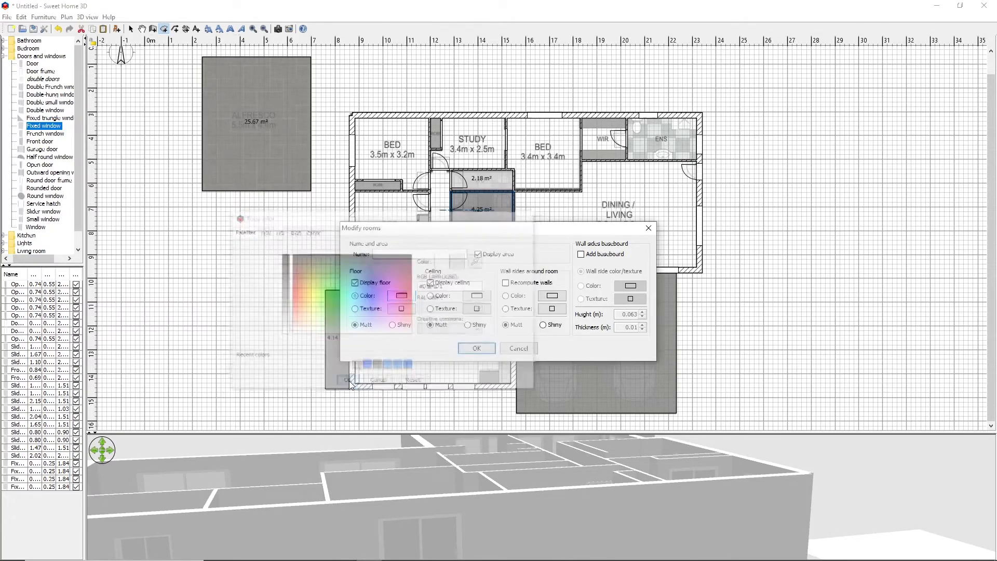
{"action": "left_click", "coordinate": [475, 346]}
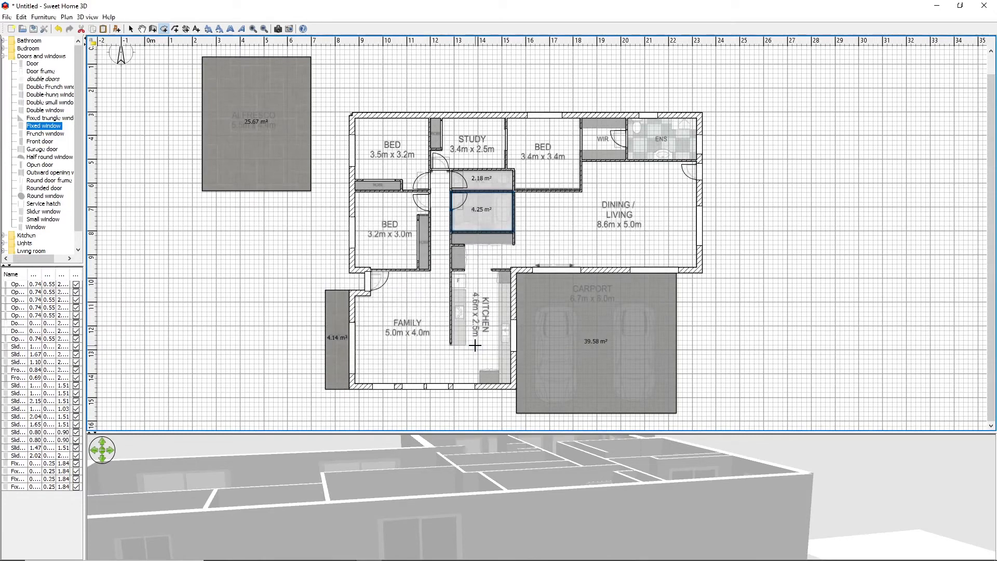
Create a room inside the ensuite (ENS) walls and set its floor color to the light grey #D1D1D1
{"action": "left_click", "coordinate": [657, 136]}
{"action": "right_click", "coordinate": [657, 136]}
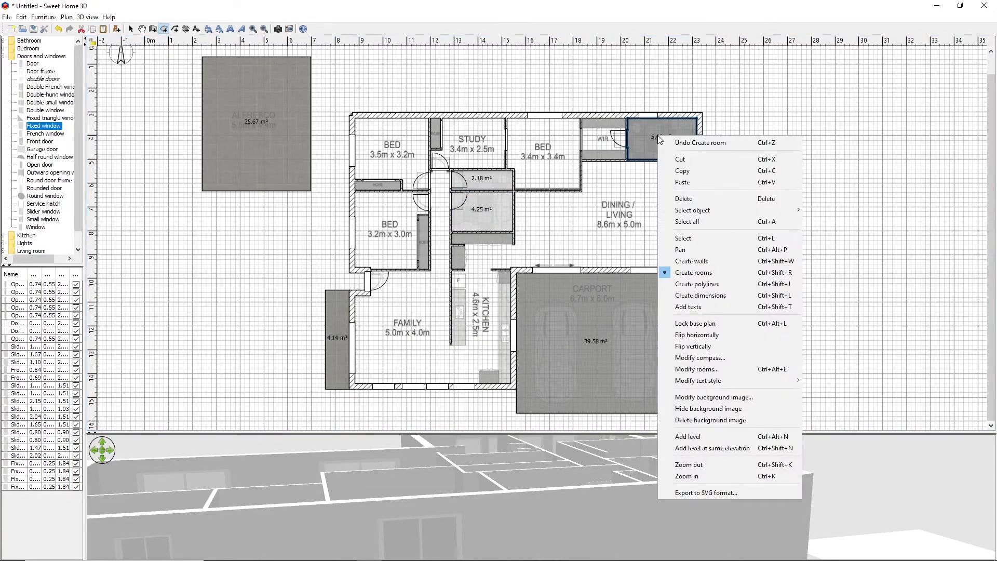
{"action": "left_click", "coordinate": [700, 370]}
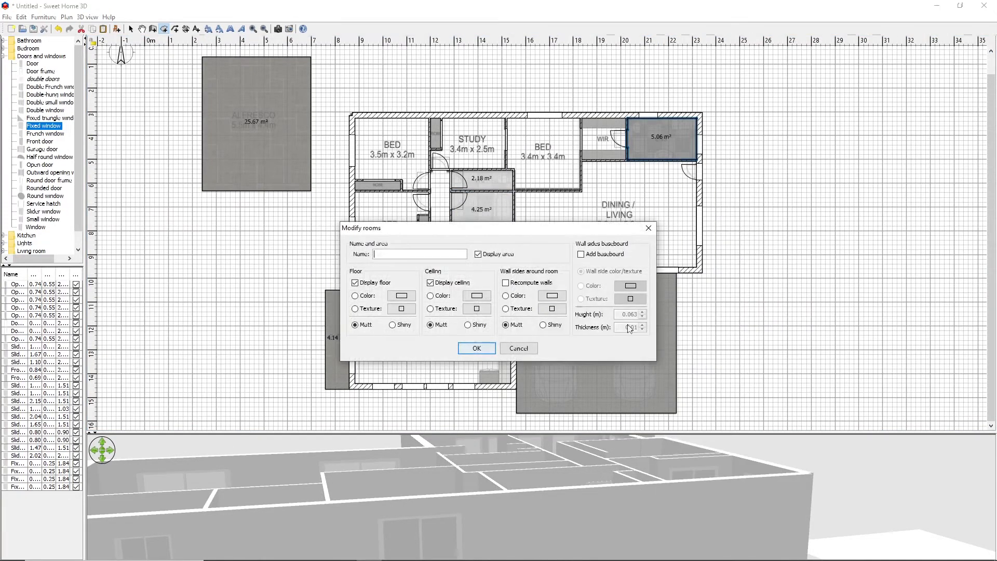
{"action": "left_click", "coordinate": [401, 295]}
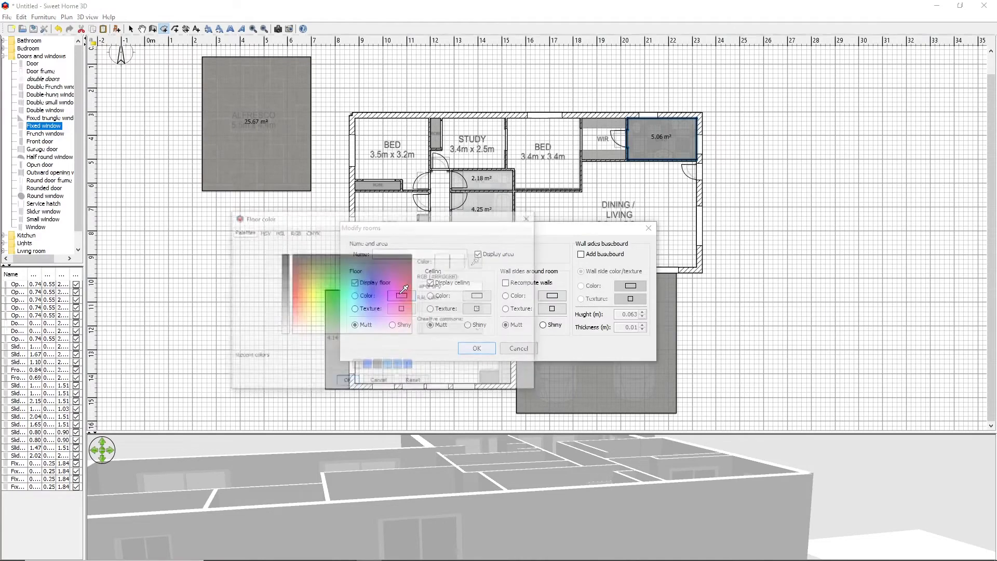
{"action": "left_click", "coordinate": [347, 383]}
{"action": "left_click", "coordinate": [490, 355]}
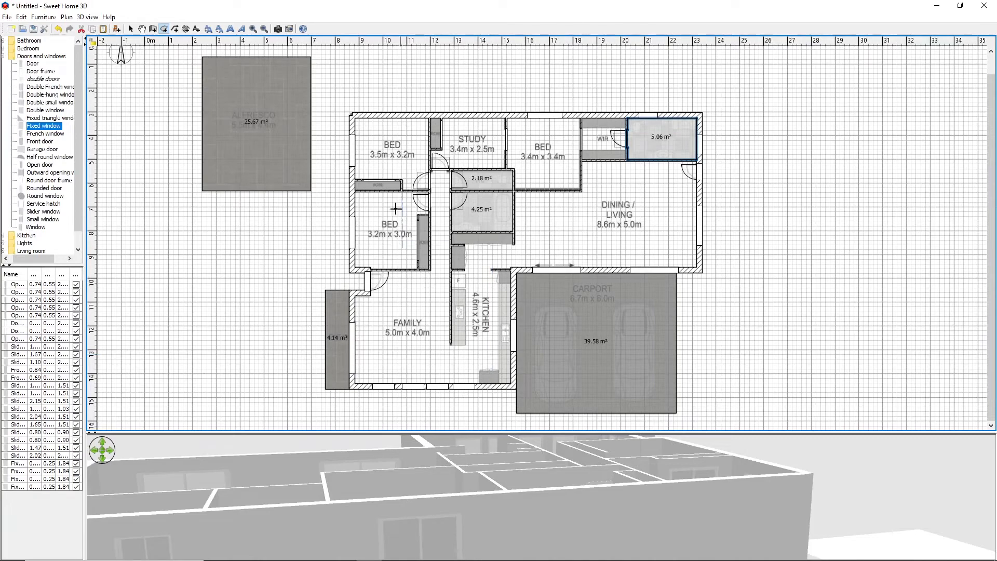
Create rooms in the robe between the two bedrooms, the robe beside the study, and the 3.2m x 3.0m bedroom including its robe
{"action": "double_click", "coordinate": [378, 187]}
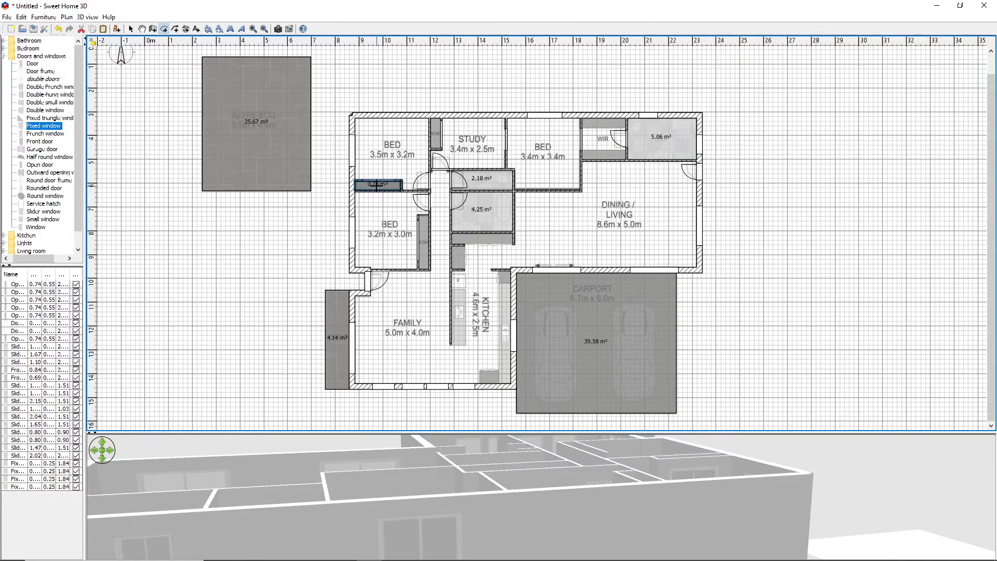
{"action": "double_click", "coordinate": [436, 133]}
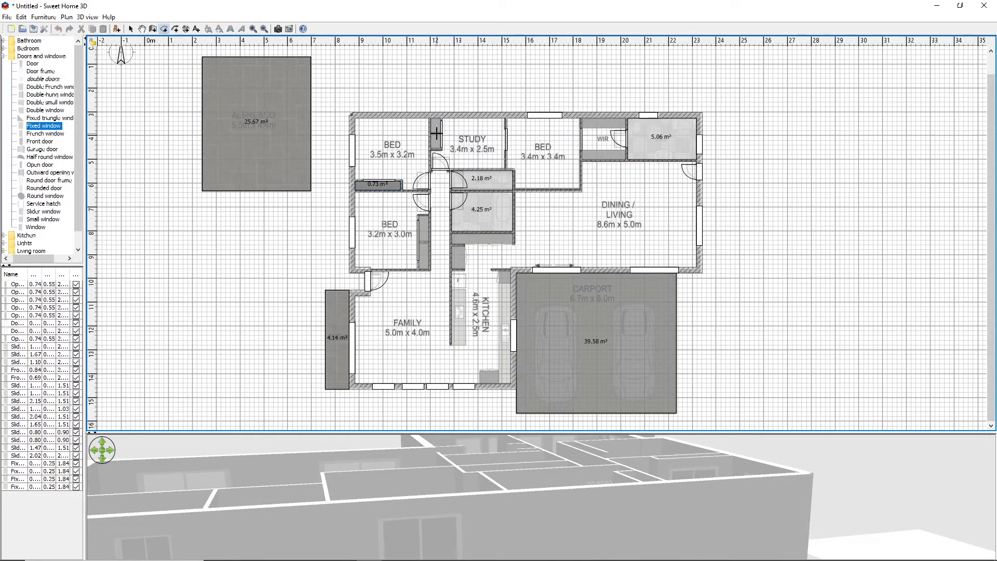
{"action": "double_click", "coordinate": [423, 240]}
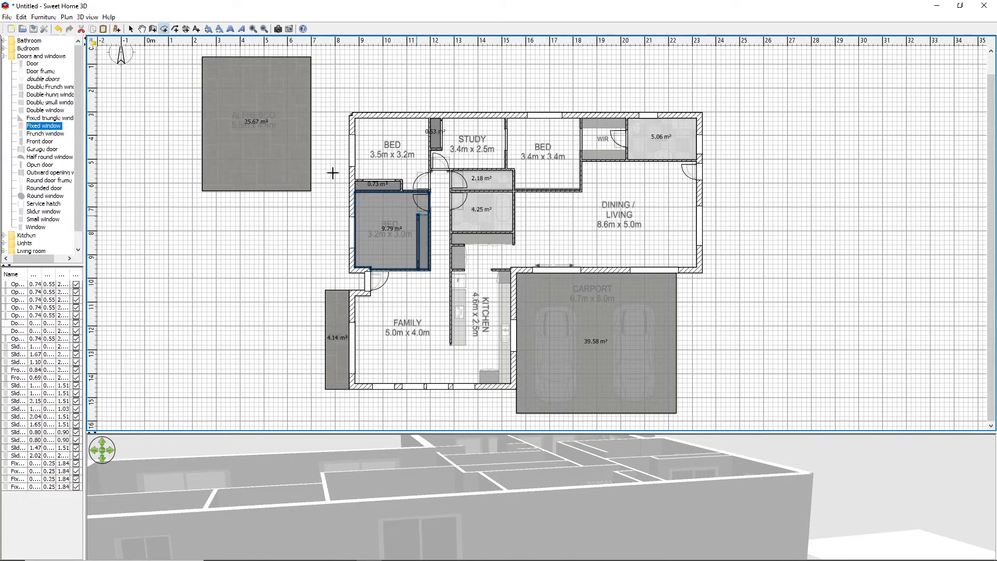
Undo the last created room and draw a short wall closing the open end of the robe in the 3.2m x 3.0m bedroom
{"action": "left_click", "coordinate": [20, 17]}
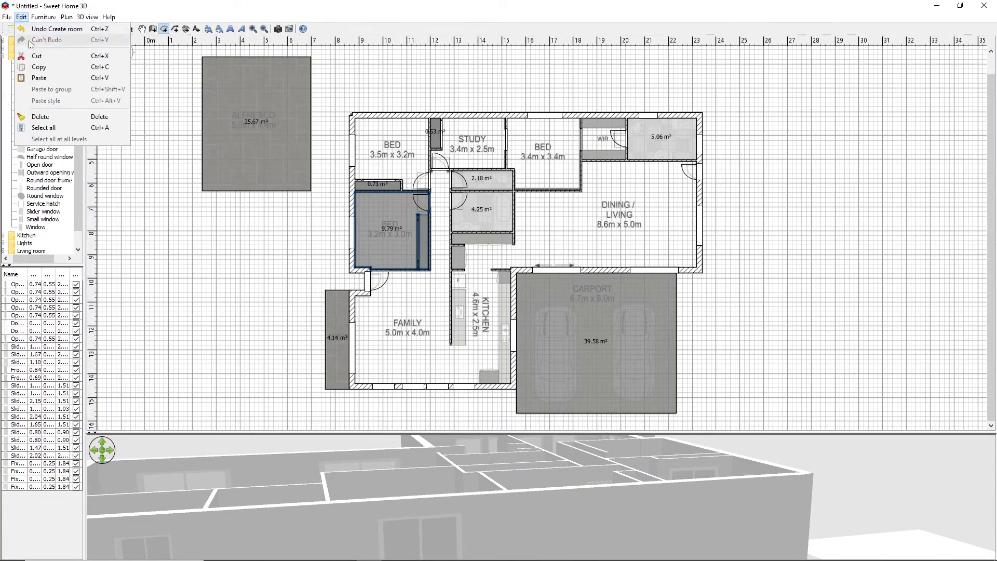
{"action": "left_click", "coordinate": [47, 28]}
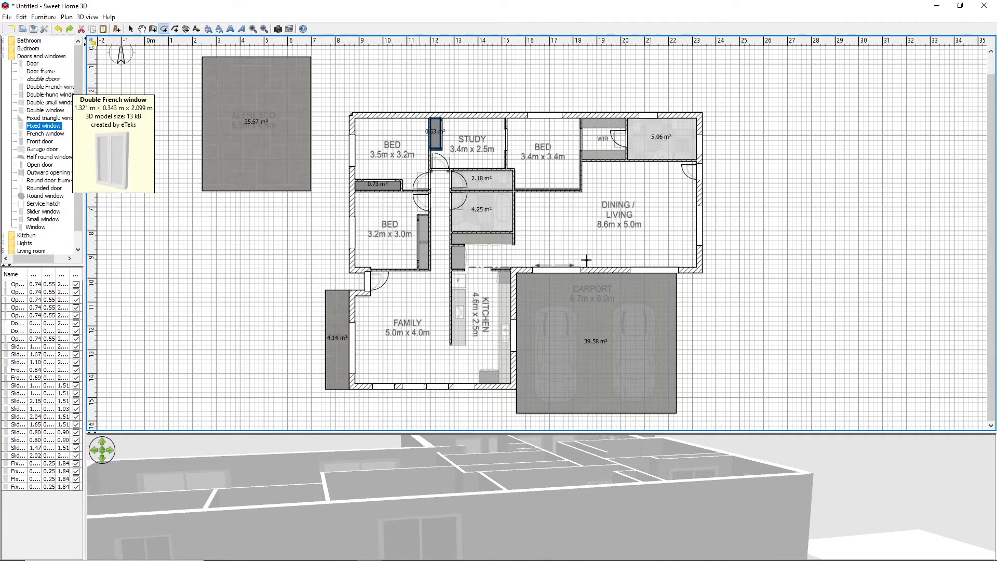
{"action": "left_click", "coordinate": [153, 28]}
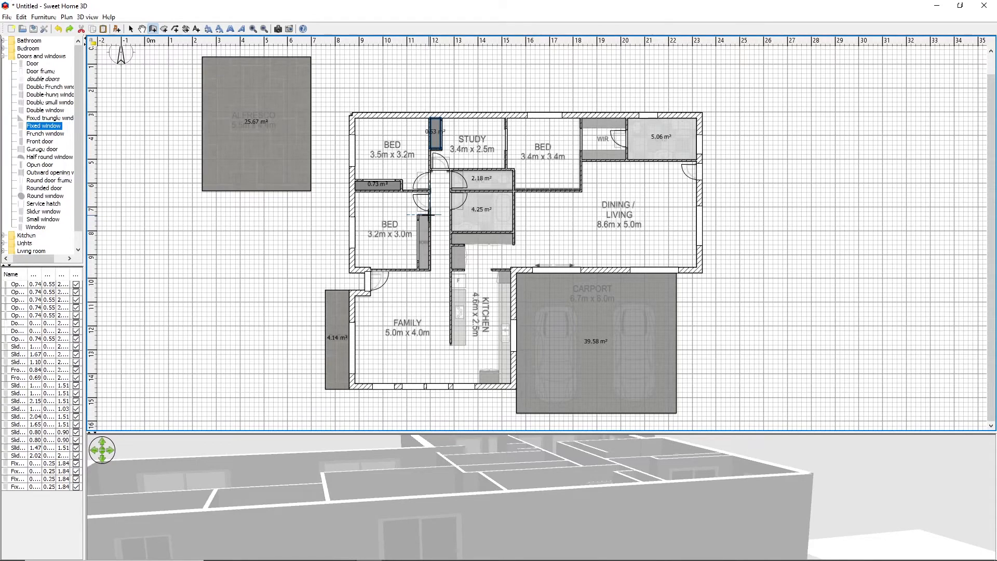
{"action": "left_click", "coordinate": [419, 214]}
{"action": "left_click", "coordinate": [419, 214]}
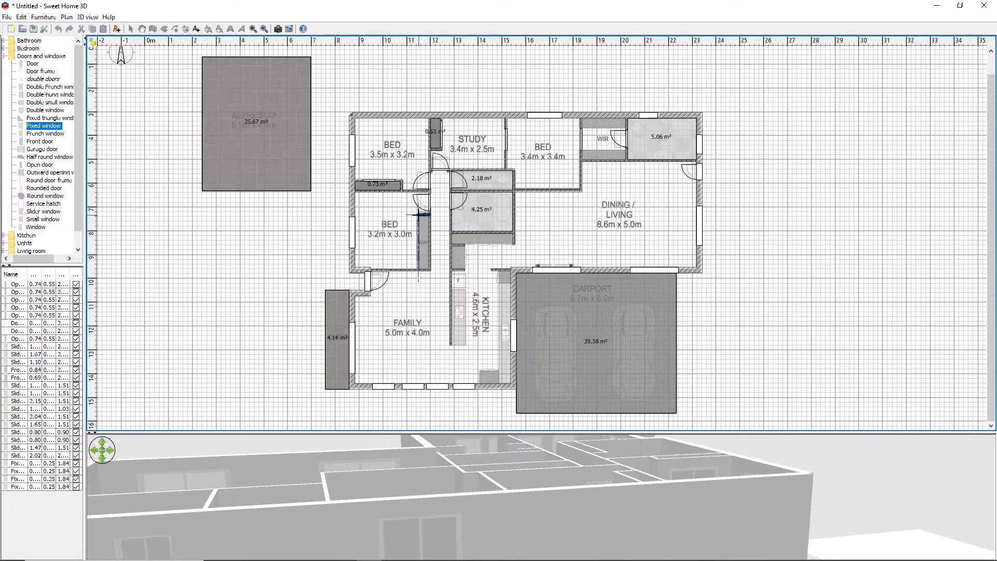
{"action": "right_click", "coordinate": [286, 230]}
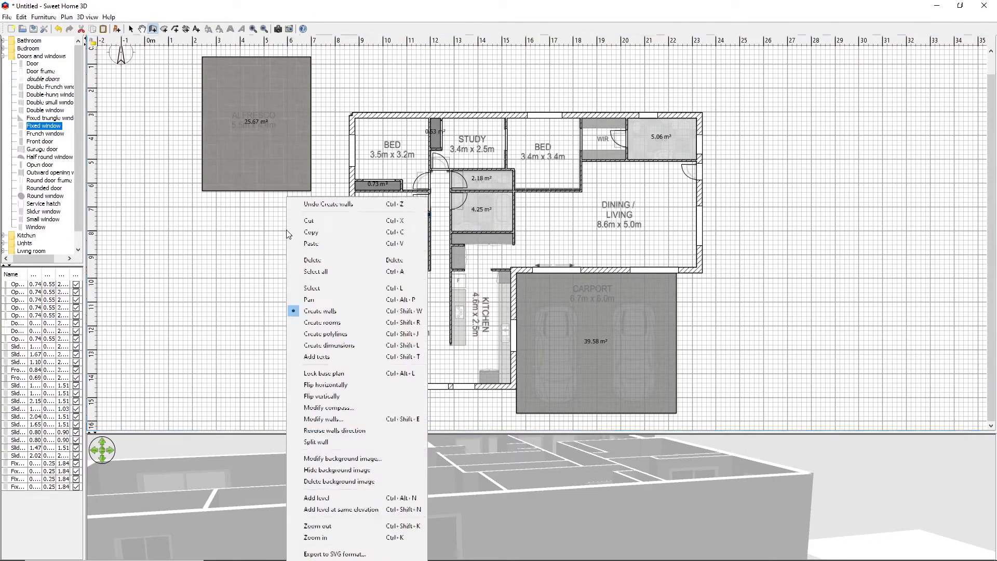
{"action": "left_click", "coordinate": [257, 253]}
{"action": "left_click", "coordinate": [159, 235]}
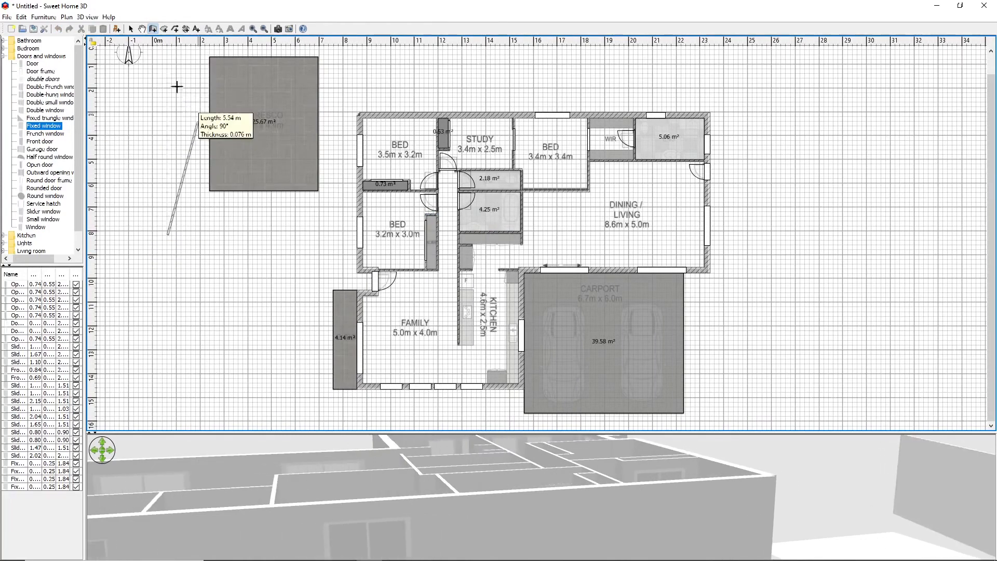
{"action": "left_click", "coordinate": [130, 28]}
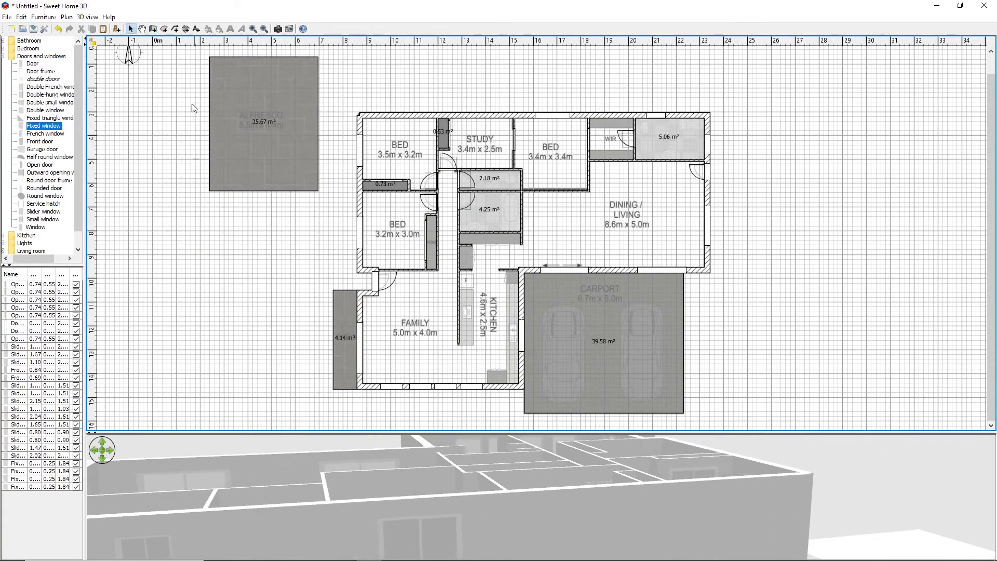
Create a room inside the now enclosed robe of the 3.2m x 3.0m bedroom
{"action": "left_click", "coordinate": [164, 28]}
{"action": "double_click", "coordinate": [431, 238]}
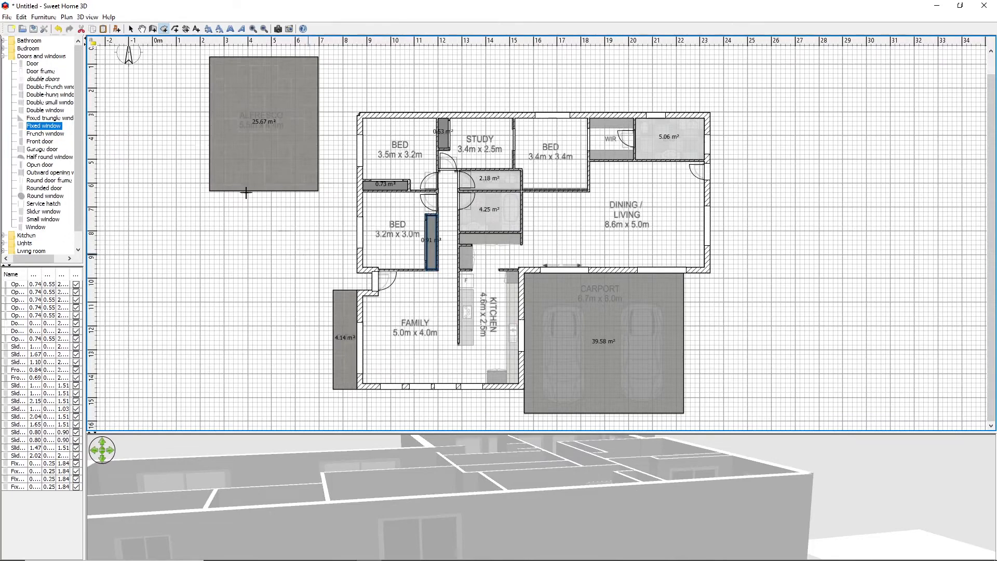
{"action": "left_click", "coordinate": [130, 29]}
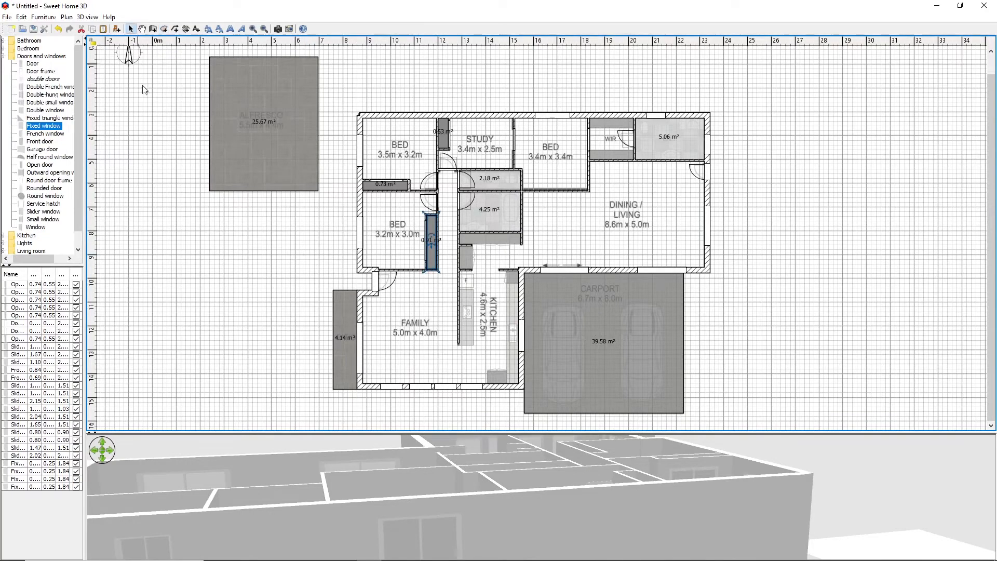
{"action": "left_click", "coordinate": [222, 303]}
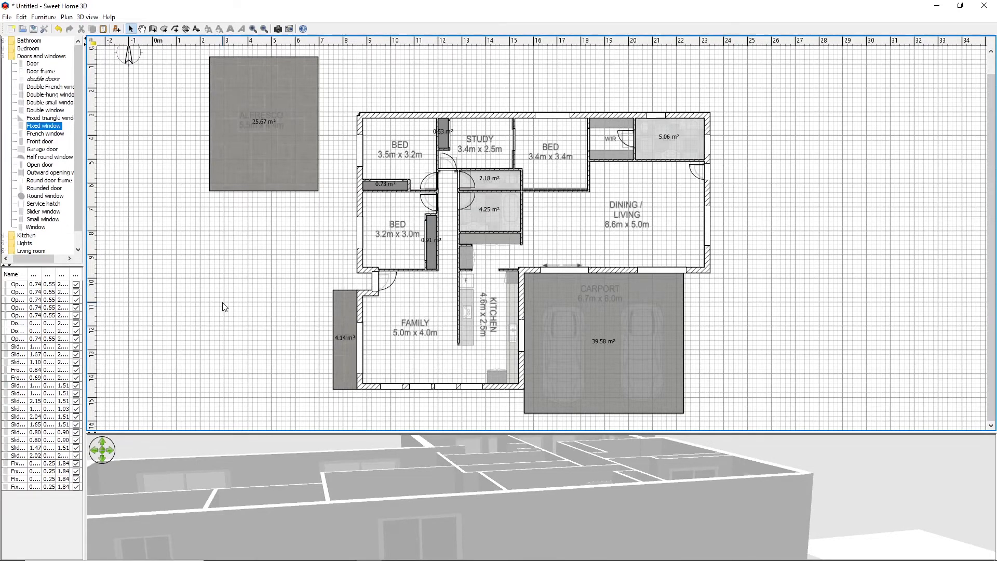
Add the text label "Alfresco" with a size of 0.5 m above the area value of the detached alfresco room
{"action": "left_click", "coordinate": [196, 30]}
{"action": "left_click", "coordinate": [260, 111]}
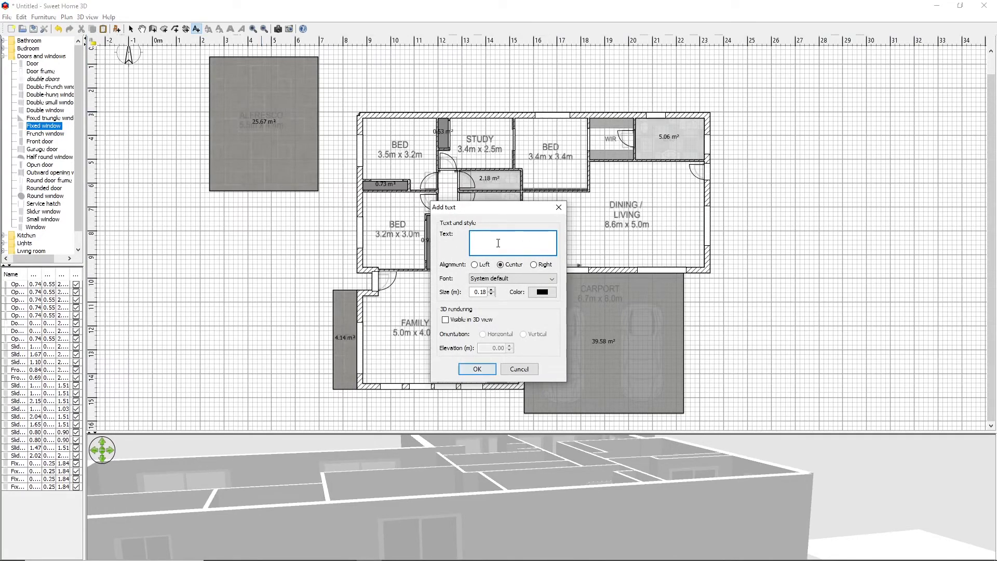
{"action": "type", "text": "Alfresco"}
{"action": "left_click", "coordinate": [498, 243]}
{"action": "left_click", "coordinate": [482, 291]}
{"action": "double_click", "coordinate": [481, 291]}
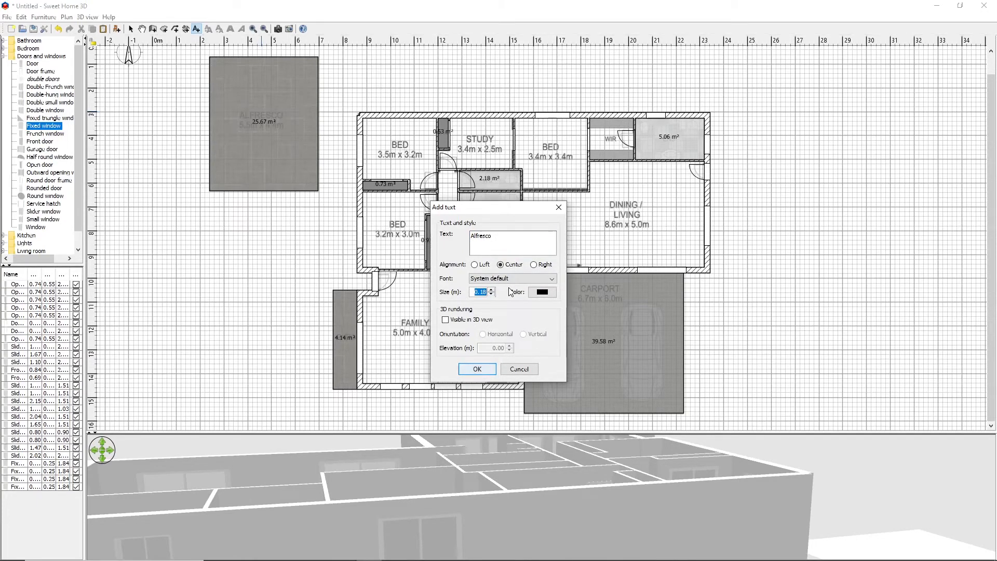
{"action": "type", "text": ".5"}
{"action": "left_click", "coordinate": [483, 368]}
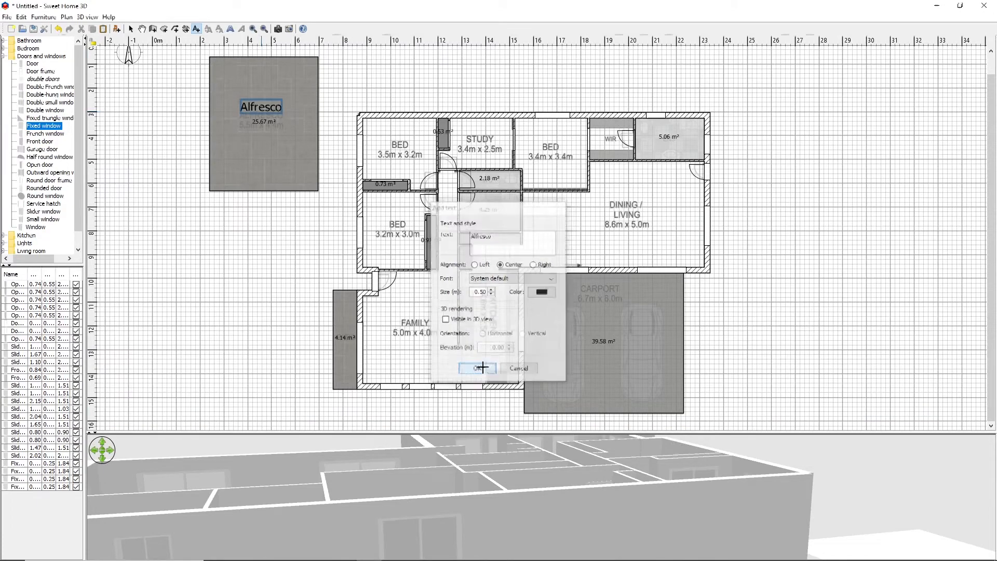
{"action": "left_click", "coordinate": [174, 154]}
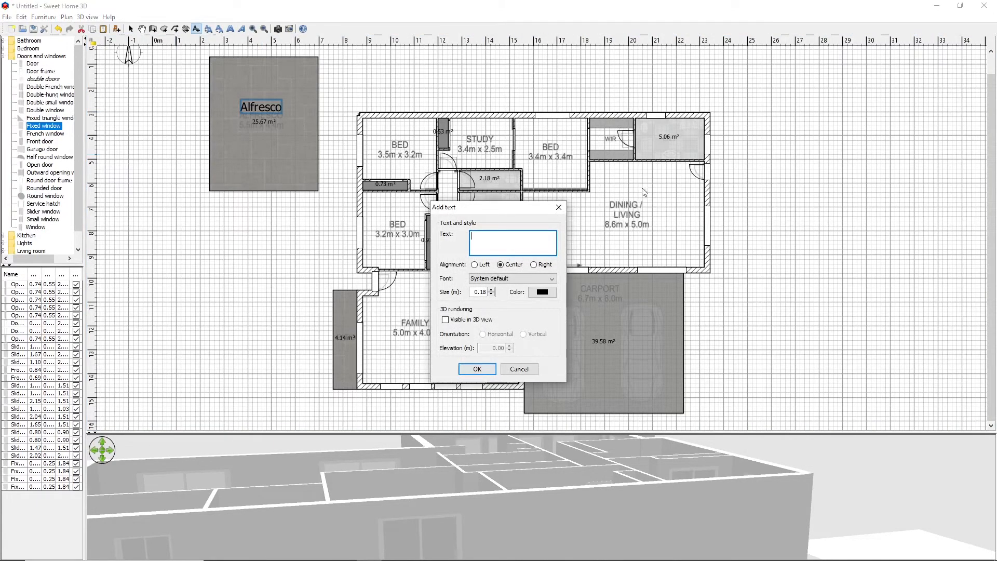
{"action": "left_click", "coordinate": [560, 208]}
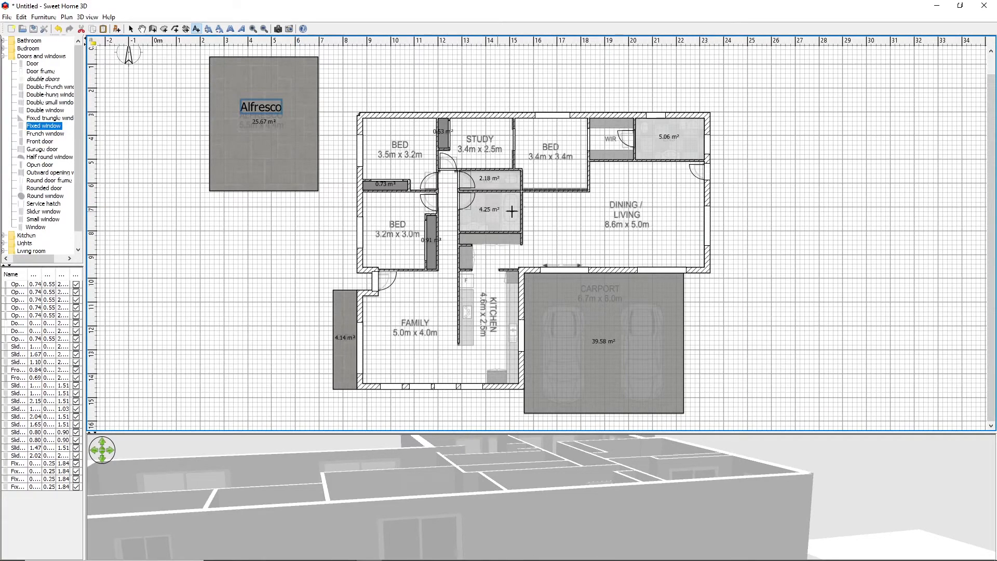
Place a Fitted bath from the Bathroom furniture category against the BATH room wall opposite the door
{"action": "left_click", "coordinate": [4, 56]}
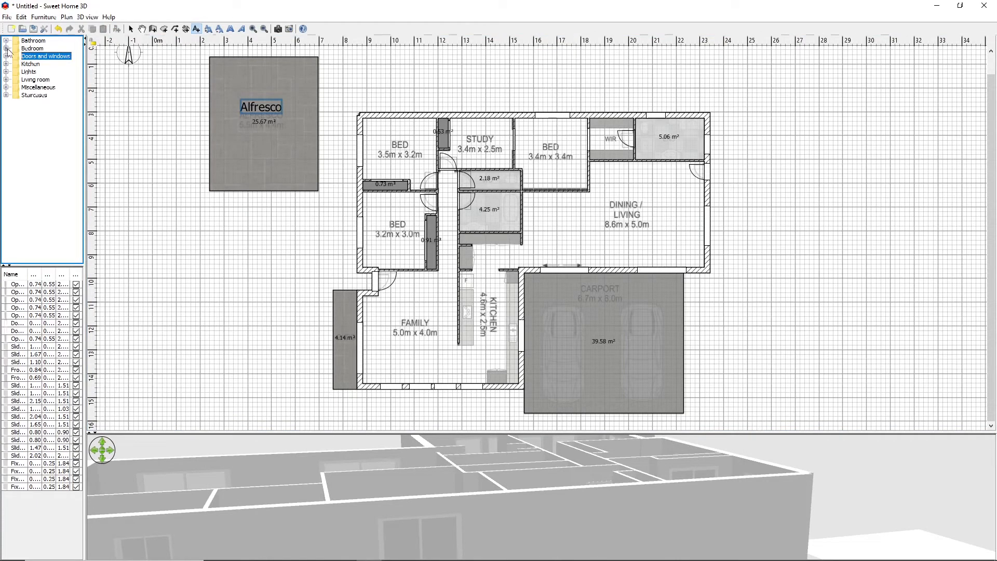
{"action": "left_click", "coordinate": [6, 40]}
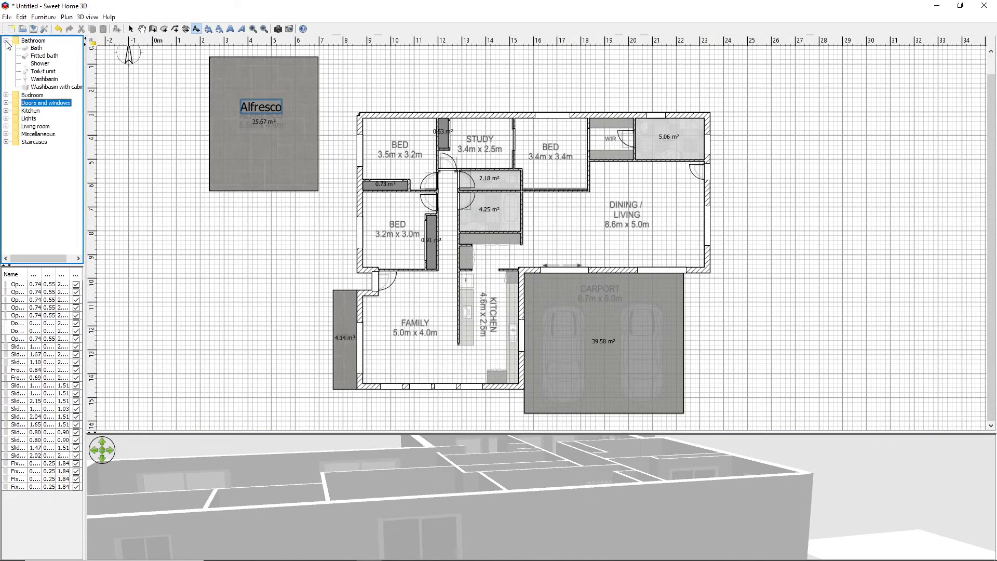
{"action": "left_click", "coordinate": [36, 48]}
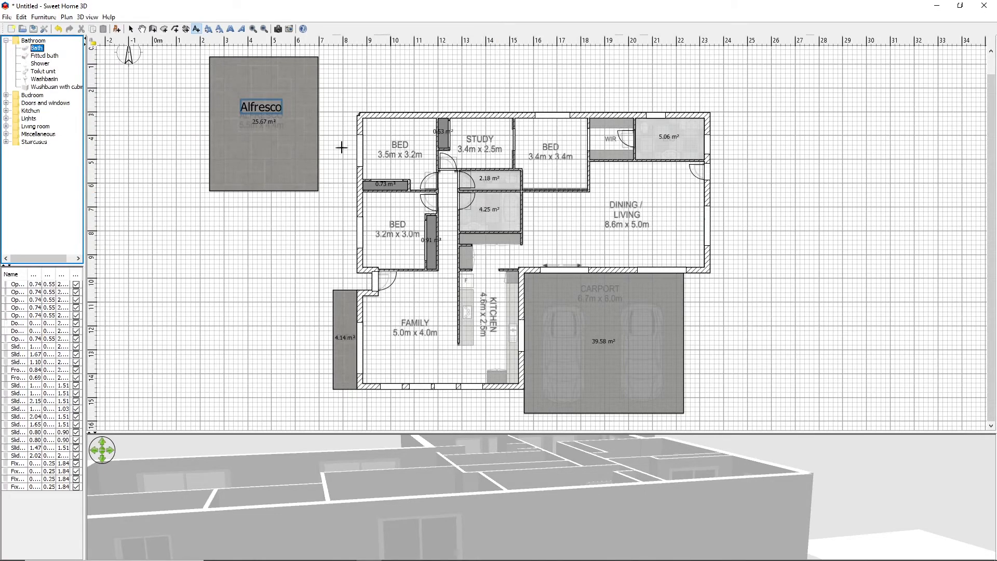
{"action": "mouse_move", "coordinate": [38, 52]}
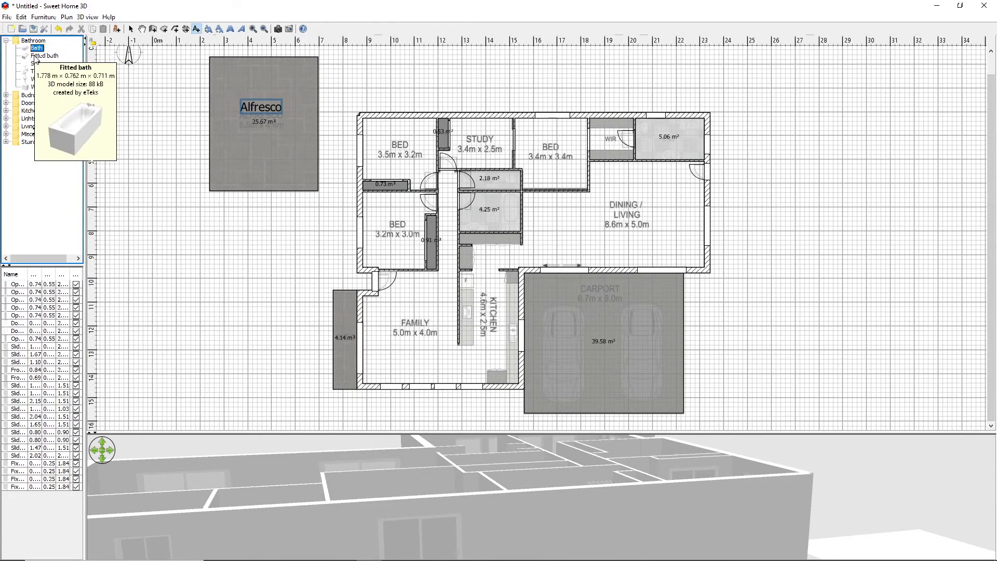
{"action": "left_click_drag", "start_coordinate": [36, 56], "coordinate": [493, 207]}
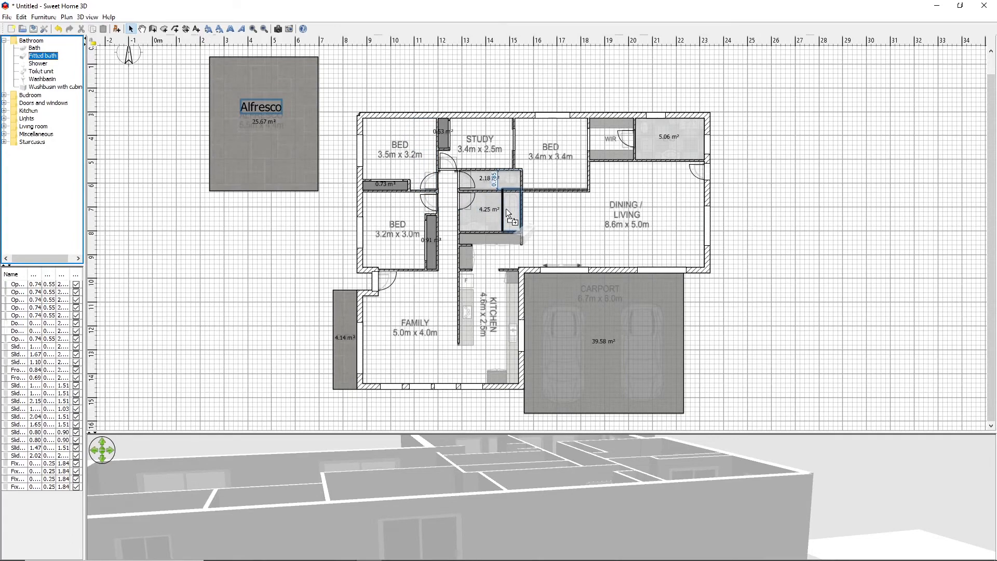
{"action": "left_click_drag", "start_coordinate": [506, 207], "coordinate": [506, 207]}
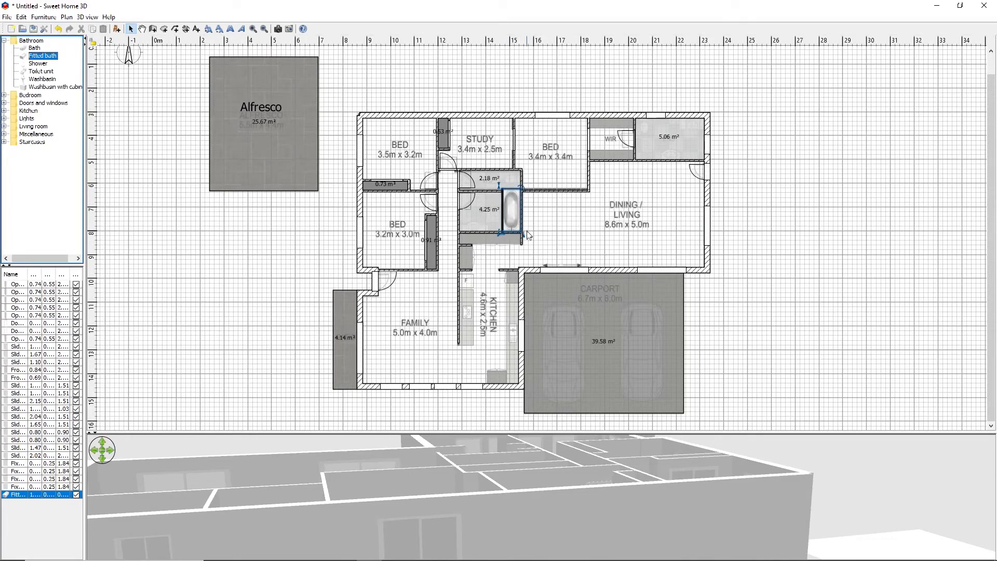
Shorten the fitted bath to about 1.52 m and move it to fit between the bathroom walls
{"action": "left_click_drag", "start_coordinate": [501, 232], "coordinate": [500, 226]}
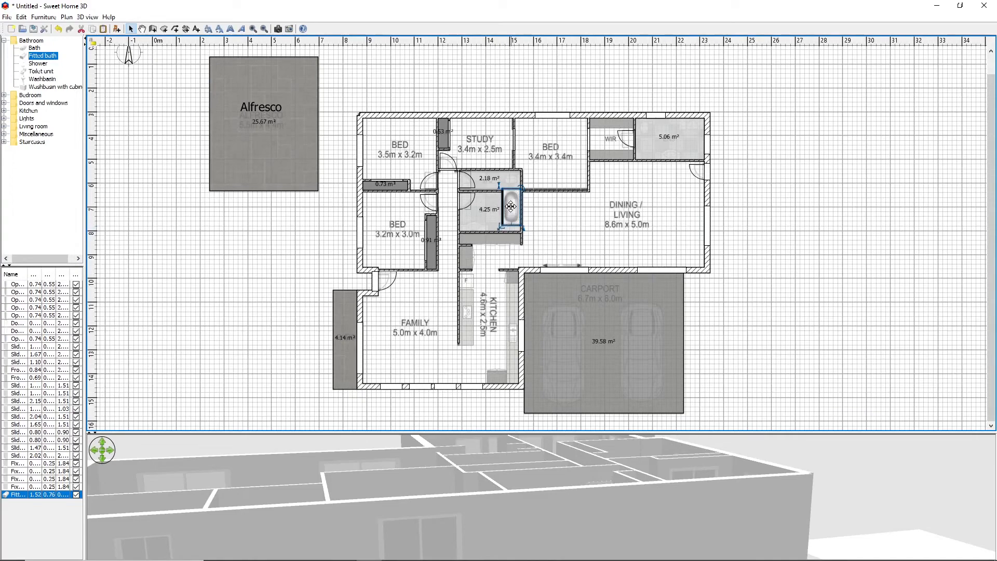
{"action": "left_click_drag", "start_coordinate": [510, 208], "coordinate": [510, 211]}
{"action": "left_click", "coordinate": [768, 209]}
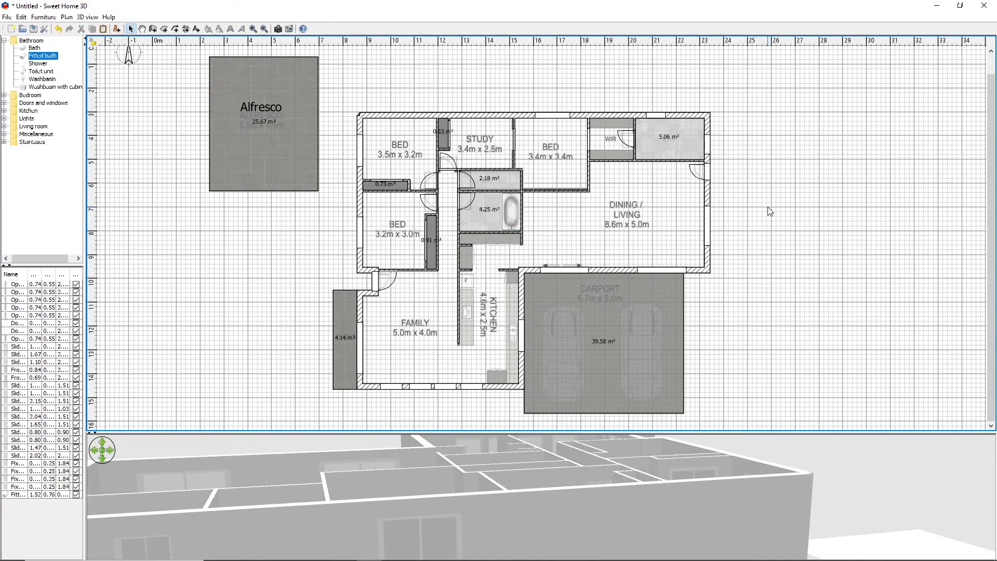
{"action": "mouse_move", "coordinate": [41, 64]}
{"action": "left_click", "coordinate": [4, 135]}
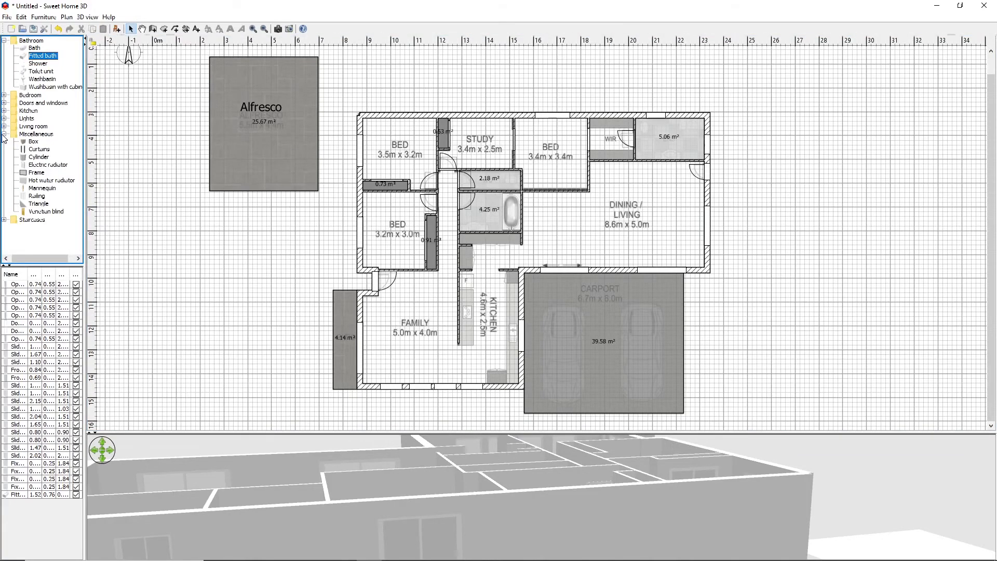
{"action": "left_click", "coordinate": [5, 41]}
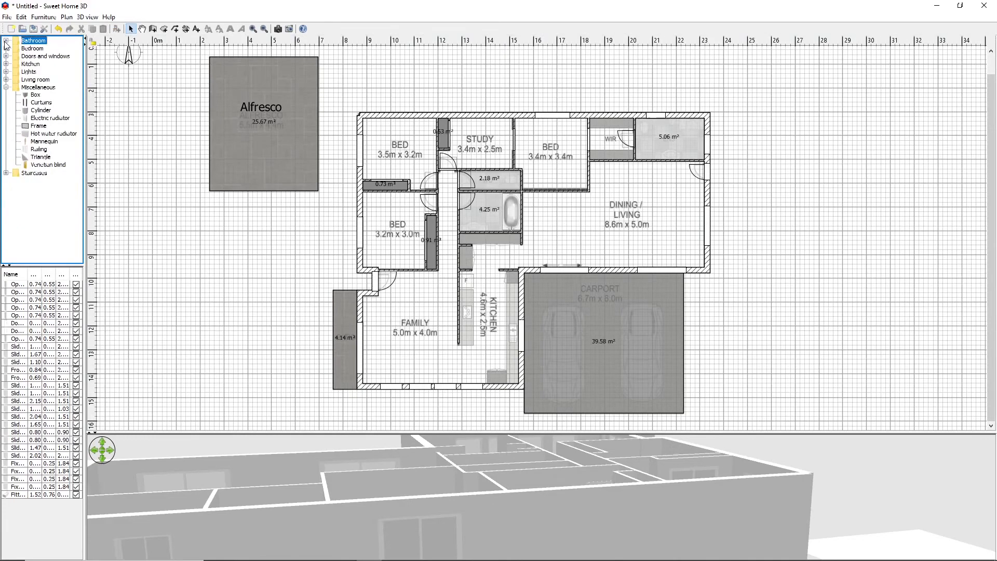
{"action": "left_click", "coordinate": [6, 88]}
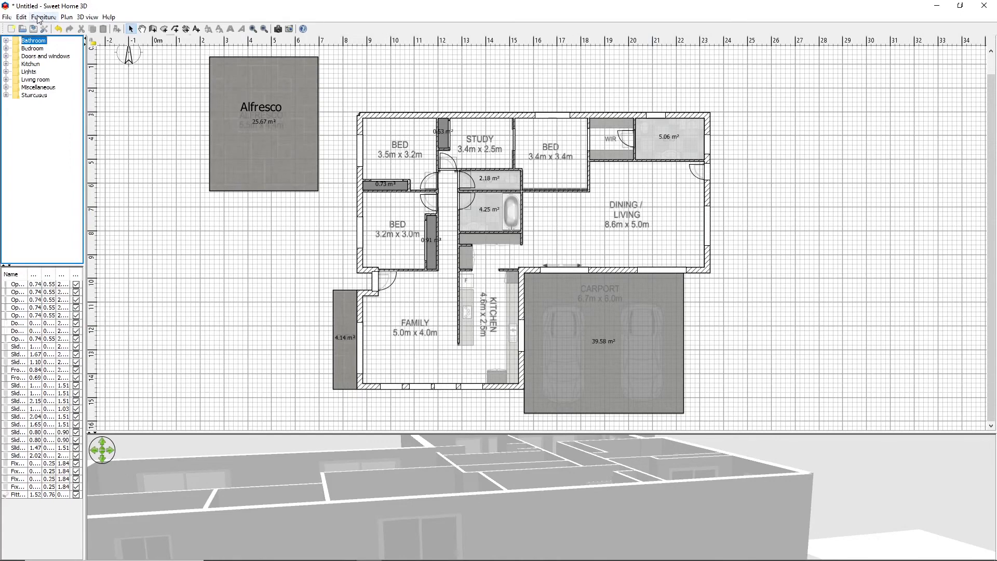
Delete the traced floor plan background image
{"action": "left_click", "coordinate": [66, 18]}
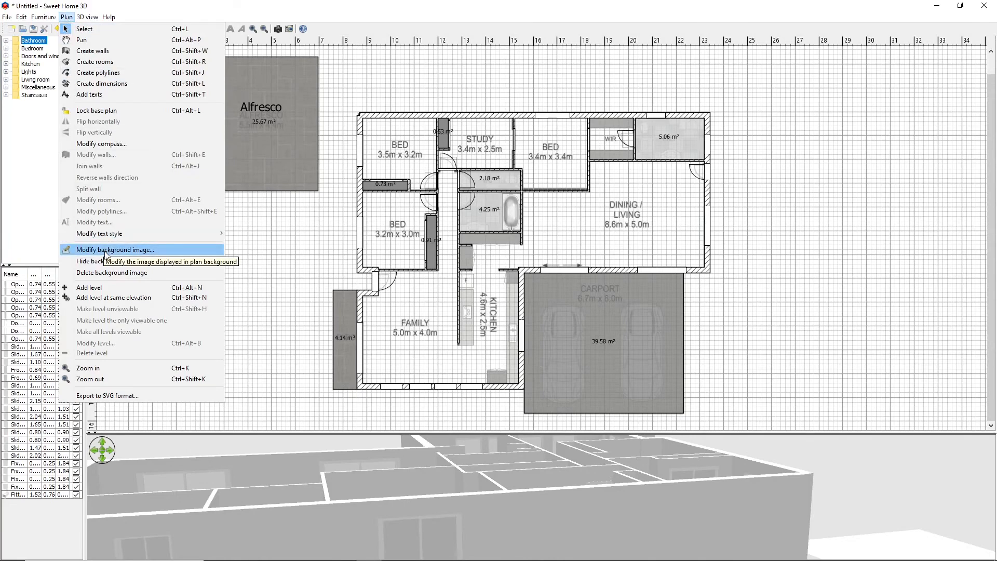
{"action": "left_click", "coordinate": [88, 273]}
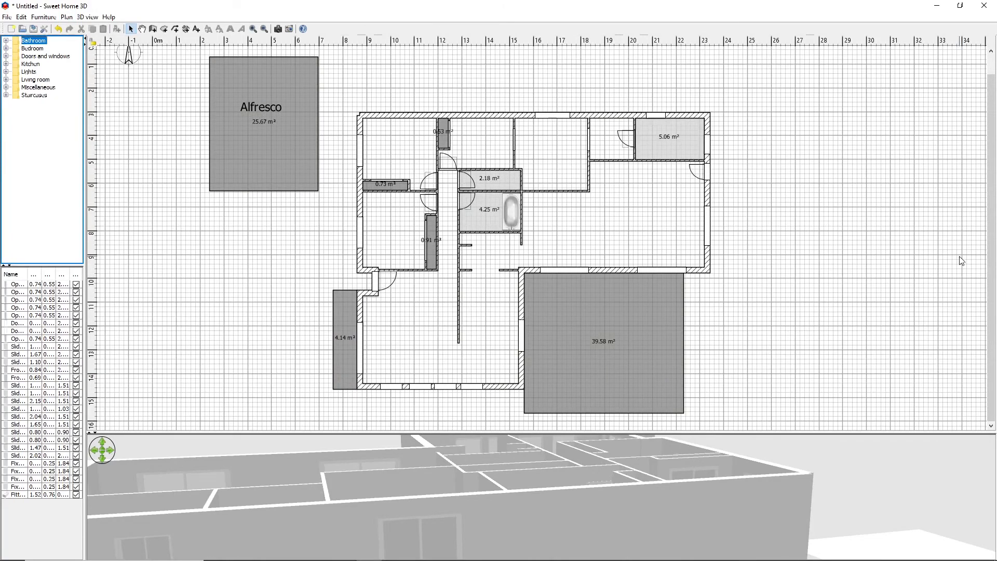
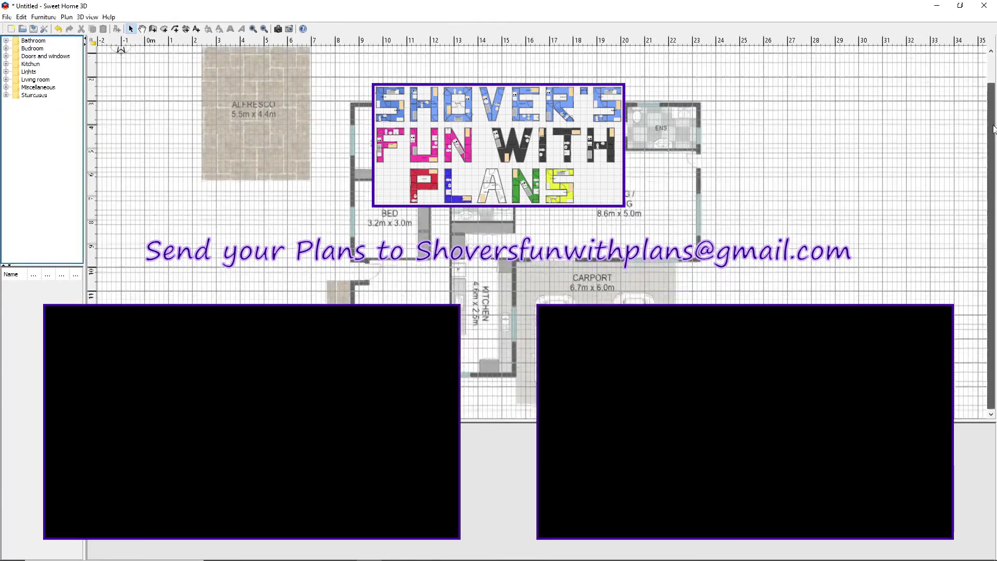
Trace the house's exterior walls over the floor plan and modify the thickness of the selected walls
{"action": "key", "text": "ctrl+shift+w"}
{"action": "left_click", "coordinate": [66, 17]}
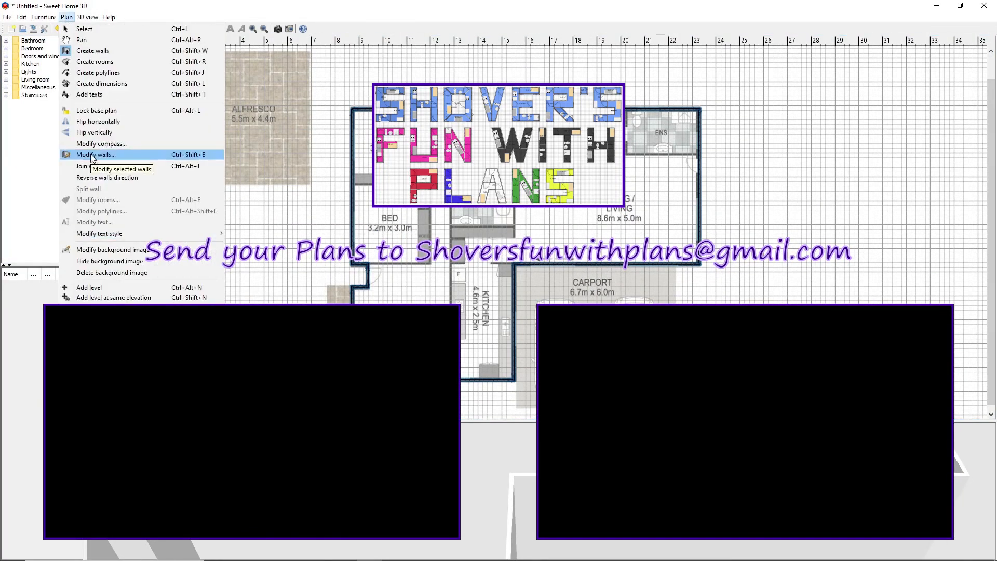
{"action": "left_click", "coordinate": [92, 155]}
{"action": "key", "text": "Return"}
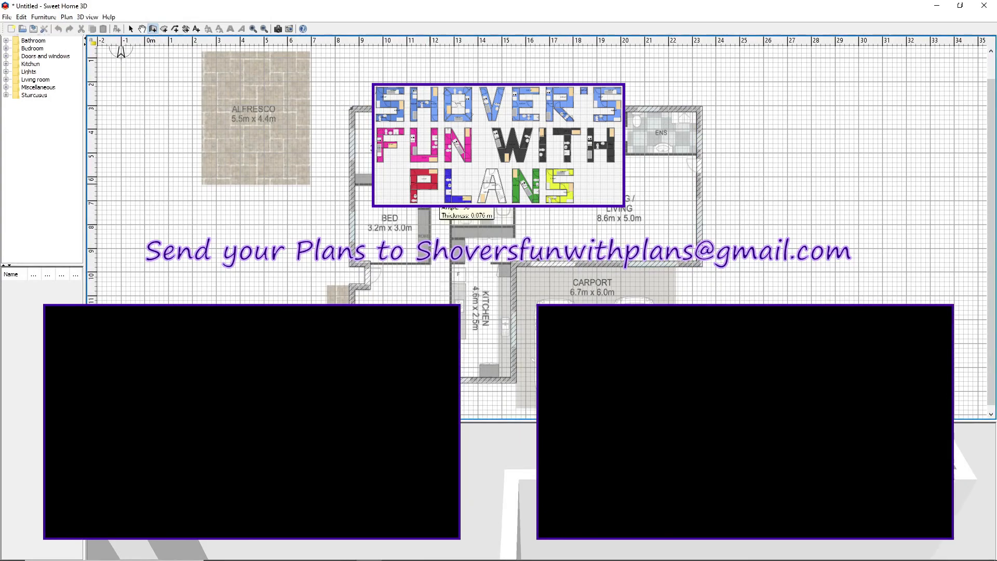
Draw thin interior walls along the lower side of the bathroom and the lower side of the ensuite
{"action": "left_click", "coordinate": [451, 226]}
{"action": "double_click", "coordinate": [515, 227]}
{"action": "left_click", "coordinate": [627, 155]}
{"action": "double_click", "coordinate": [696, 154]}
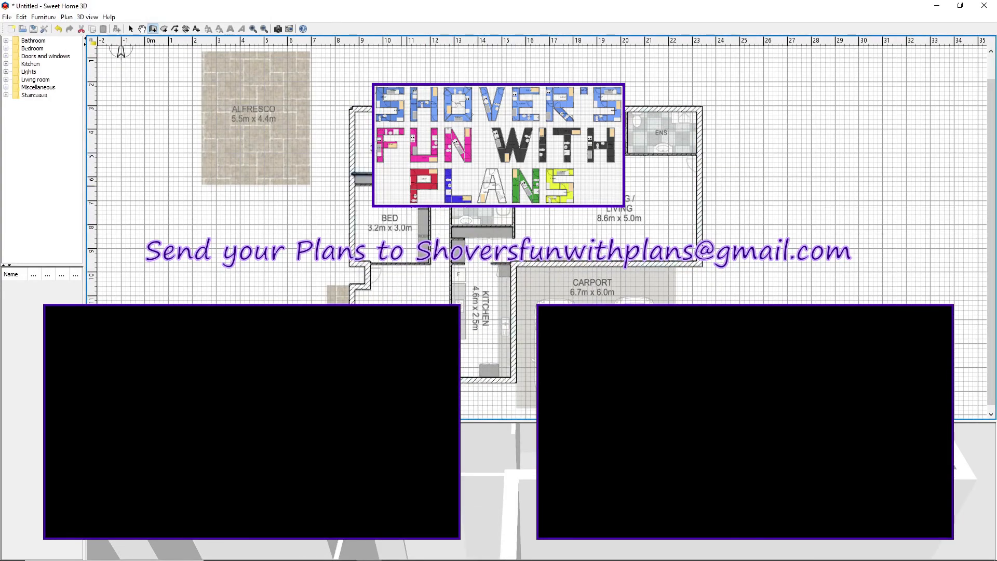
Place an Open door from the Doors and windows category in the interior wall near the BED room
{"action": "left_click", "coordinate": [5, 57]}
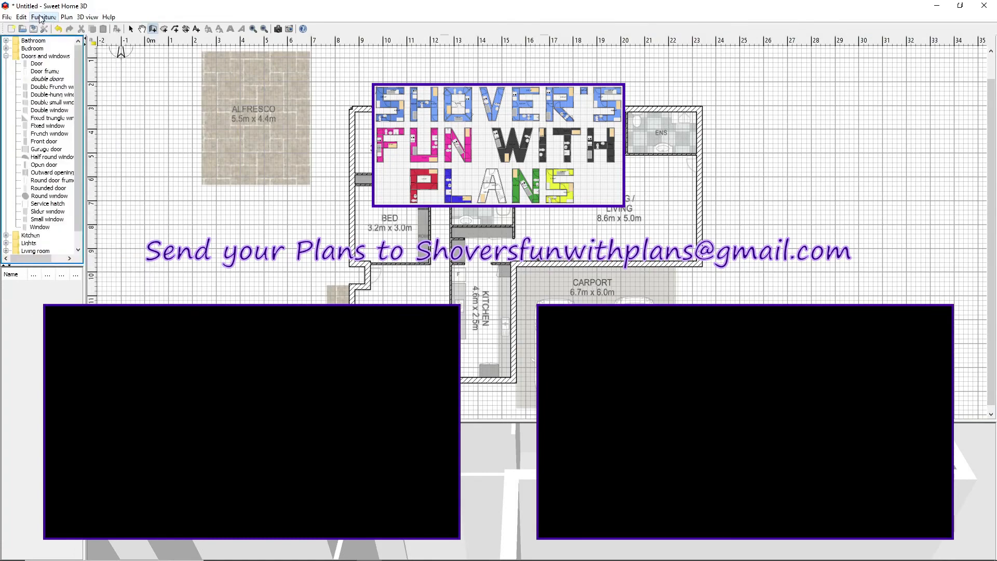
{"action": "left_click_drag", "start_coordinate": [499, 421], "coordinate": [498, 137]}
{"action": "left_click_drag", "start_coordinate": [499, 270], "coordinate": [524, 291]}
{"action": "left_click_drag", "start_coordinate": [499, 137], "coordinate": [499, 395]}
{"action": "left_click_drag", "start_coordinate": [44, 164], "coordinate": [436, 205]}
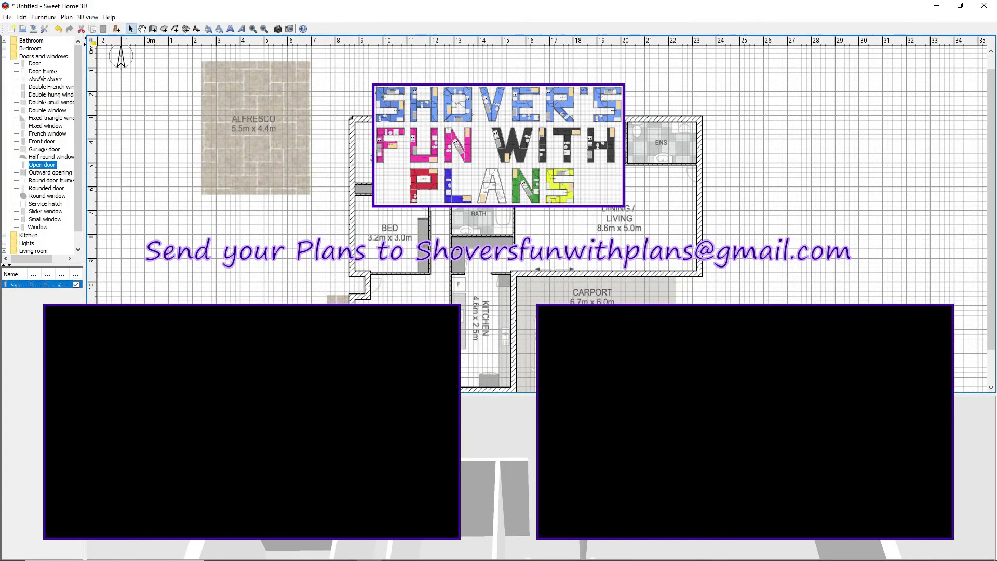
{"action": "left_click", "coordinate": [88, 18]}
{"action": "left_click", "coordinate": [66, 17]}
{"action": "left_click_drag", "start_coordinate": [572, 446], "coordinate": [623, 467]}
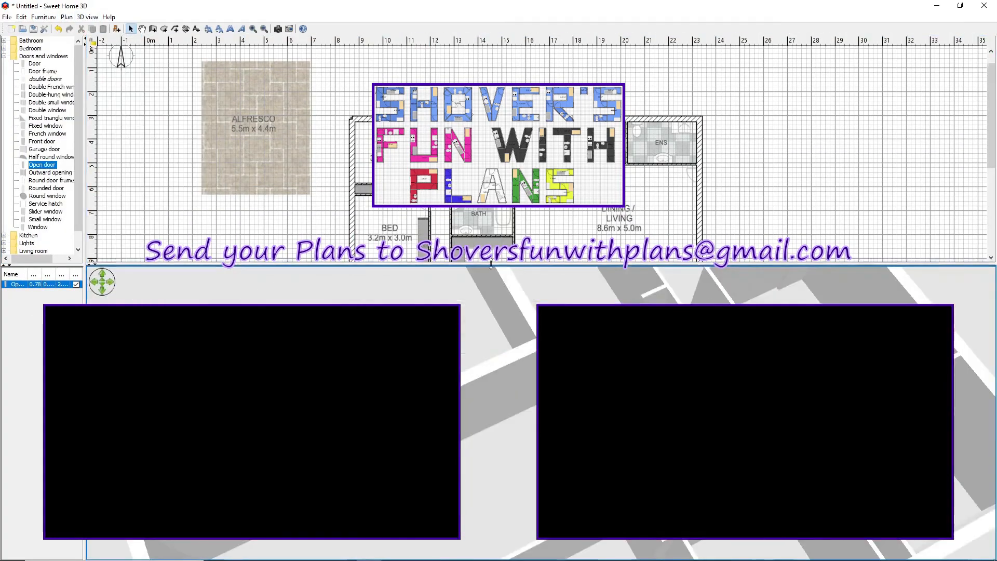